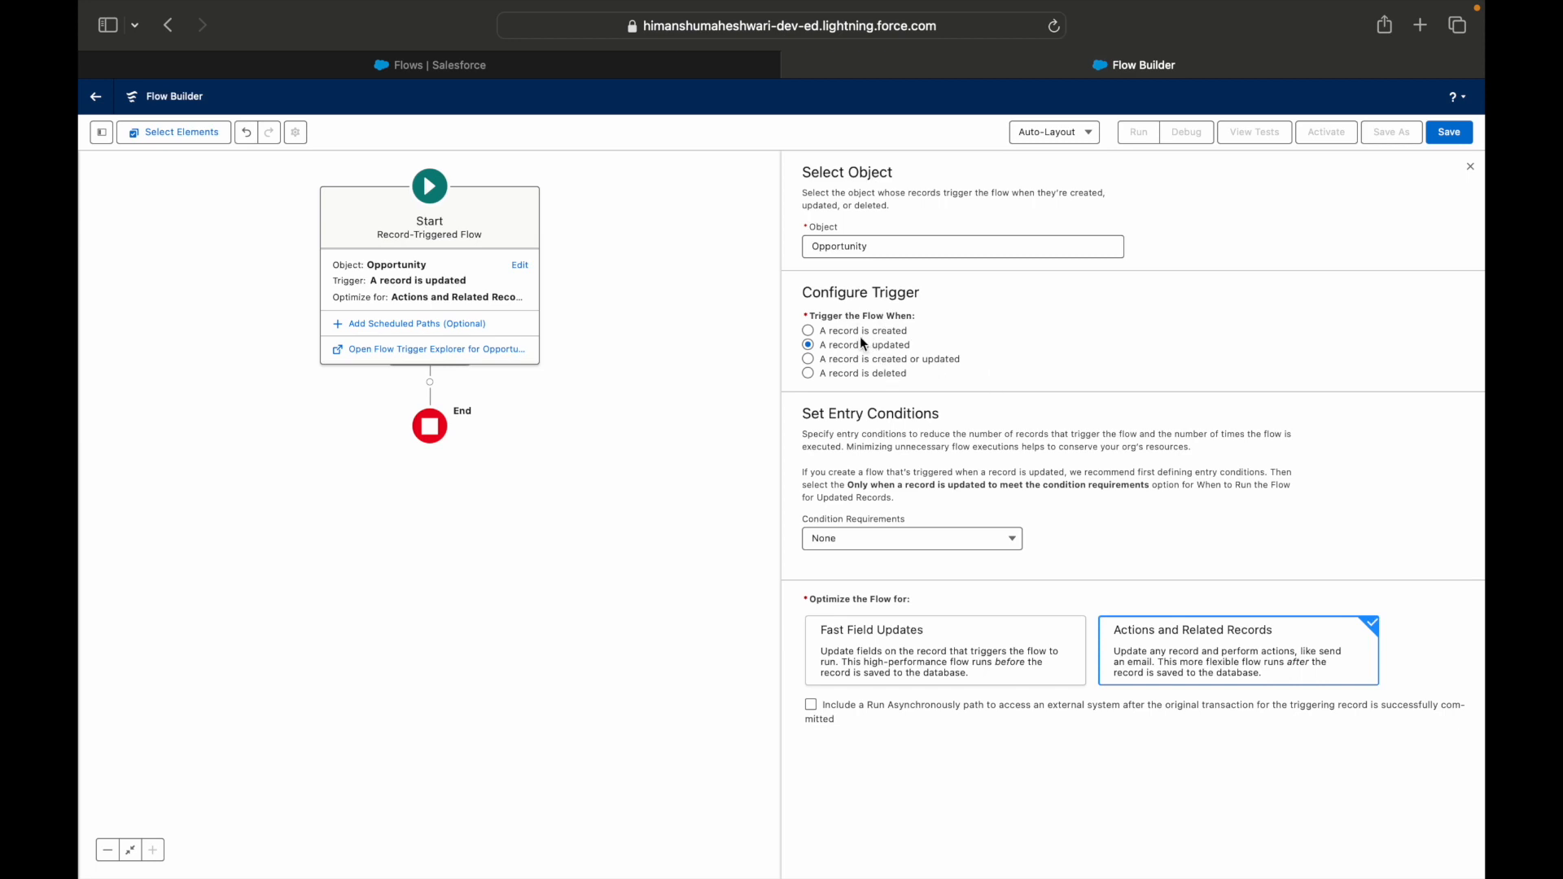
Require all entry conditions to be met and set the first condition to StageName Is Changed True.
{"action": "left_click", "coordinate": [871, 546]}
{"action": "left_click", "coordinate": [873, 595]}
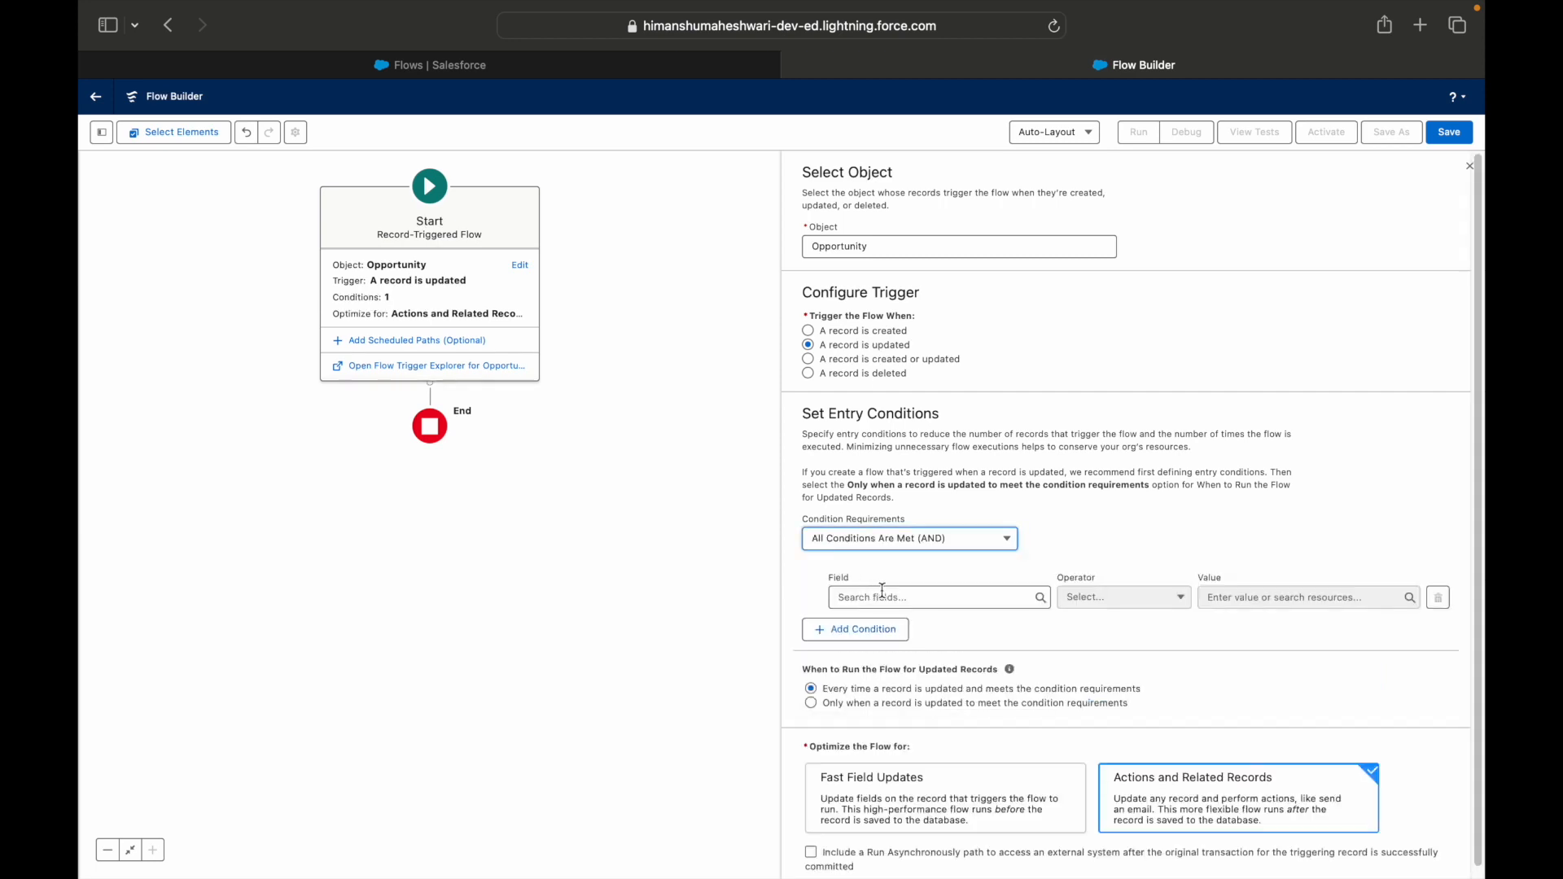
{"action": "left_click", "coordinate": [887, 595]}
{"action": "type", "text": "Status"}
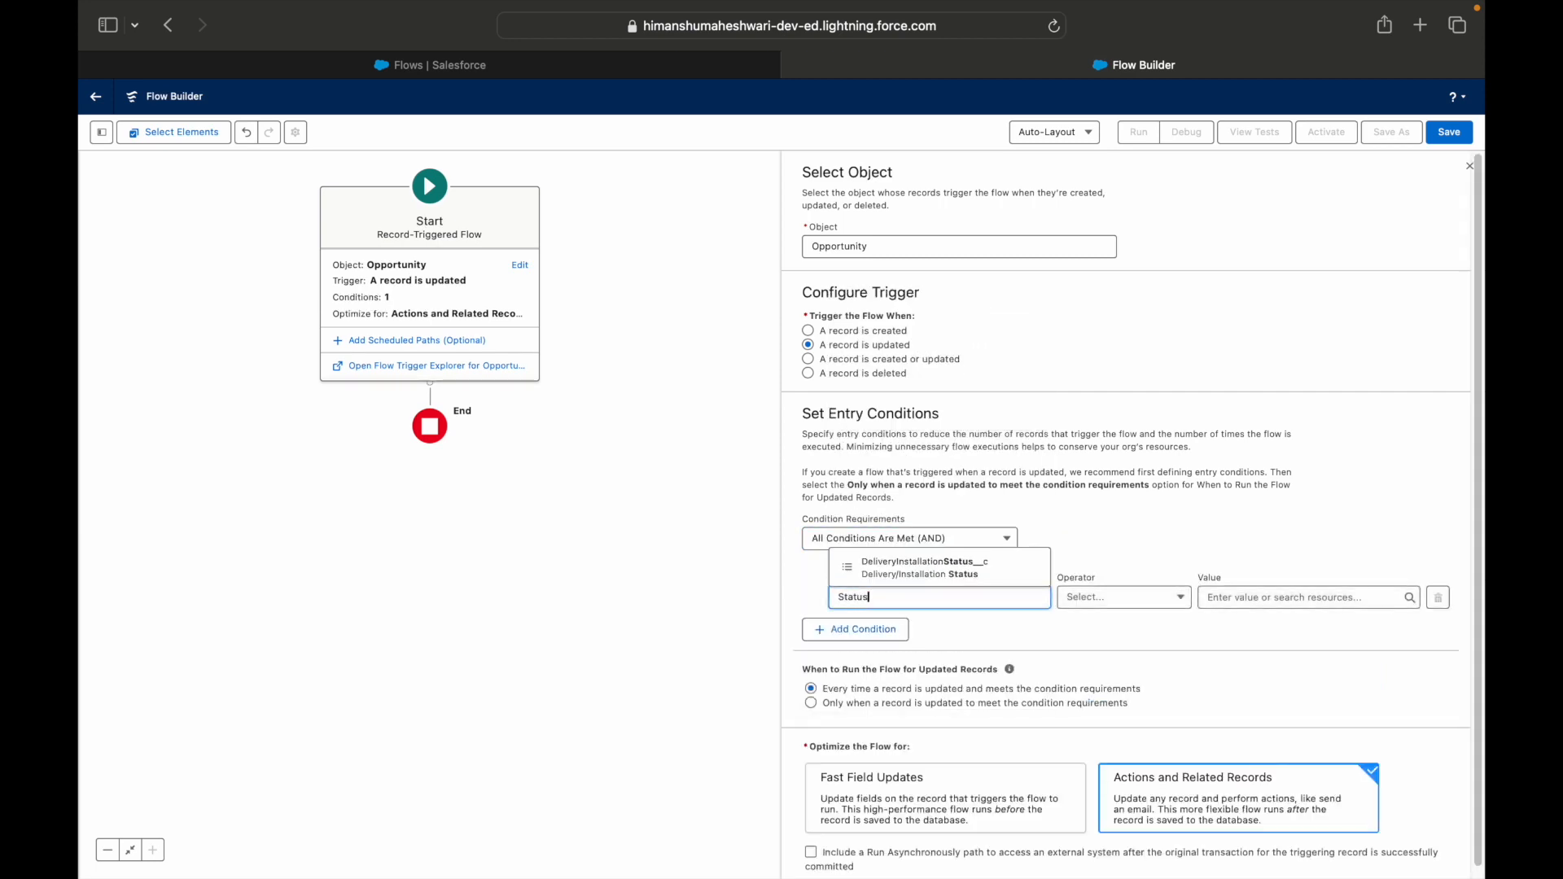
{"action": "key", "text": "super+a"}
{"action": "type", "text": "Stage"}
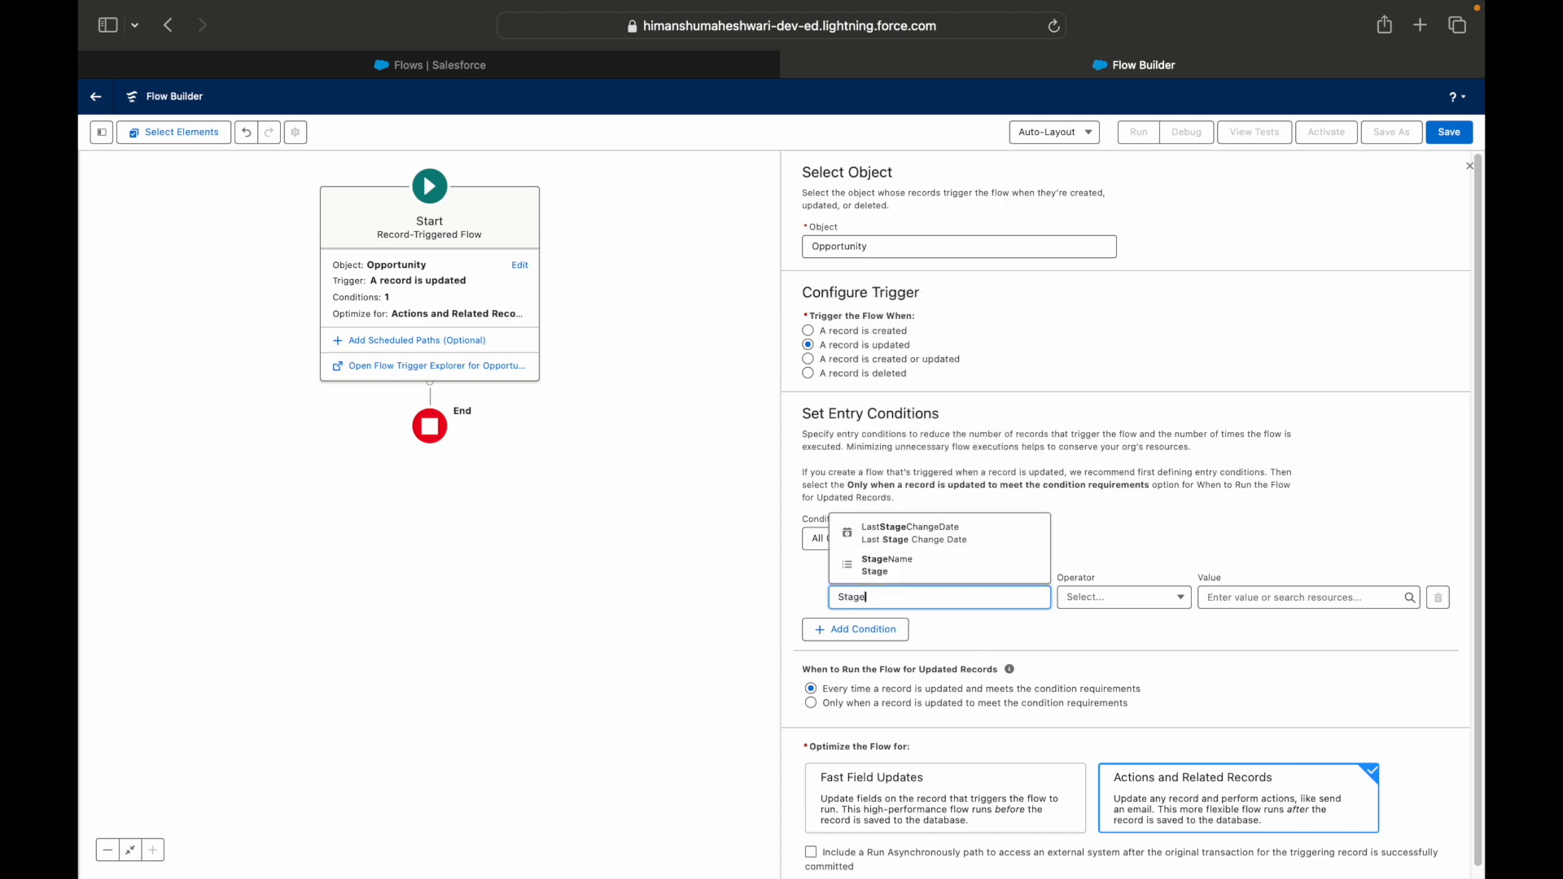
{"action": "left_click", "coordinate": [892, 568]}
{"action": "left_click", "coordinate": [1075, 595]}
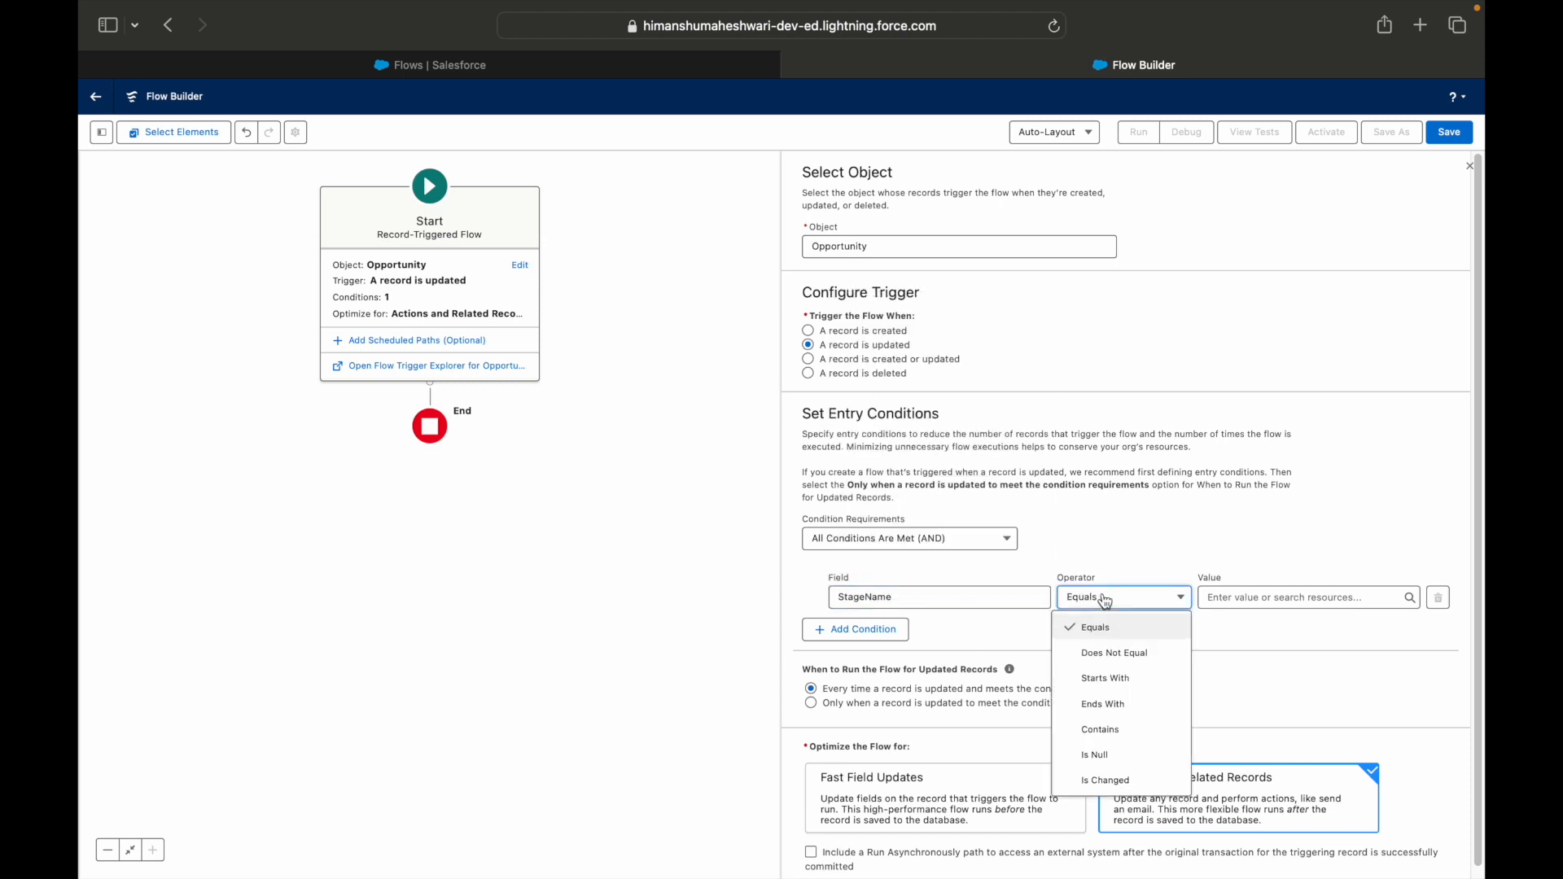
{"action": "left_click", "coordinate": [1106, 777]}
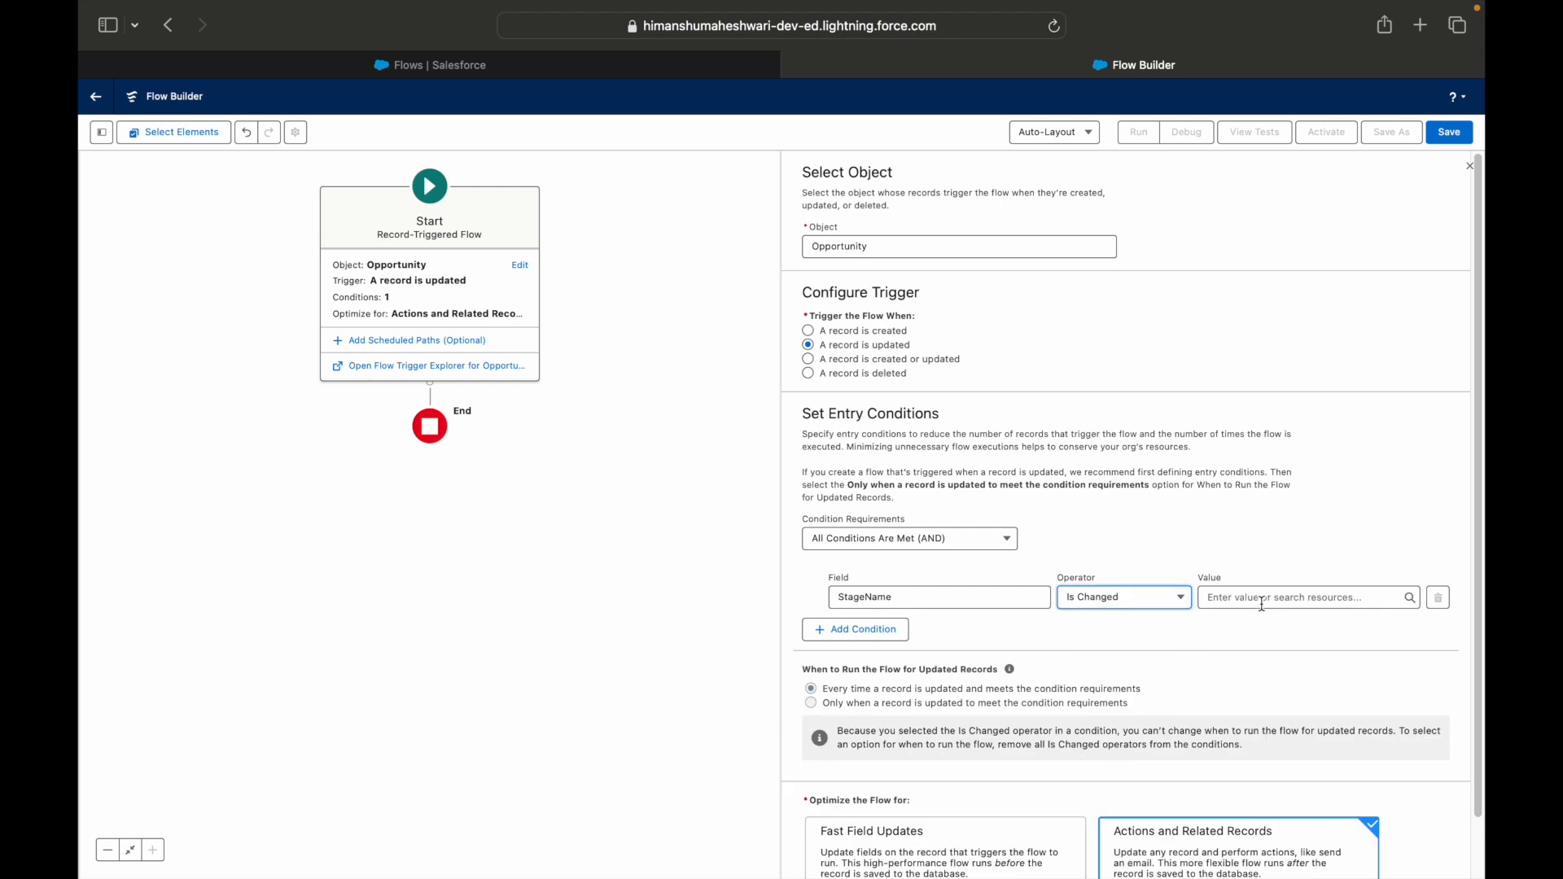
{"action": "left_click", "coordinate": [1261, 599]}
{"action": "left_click", "coordinate": [1267, 688]}
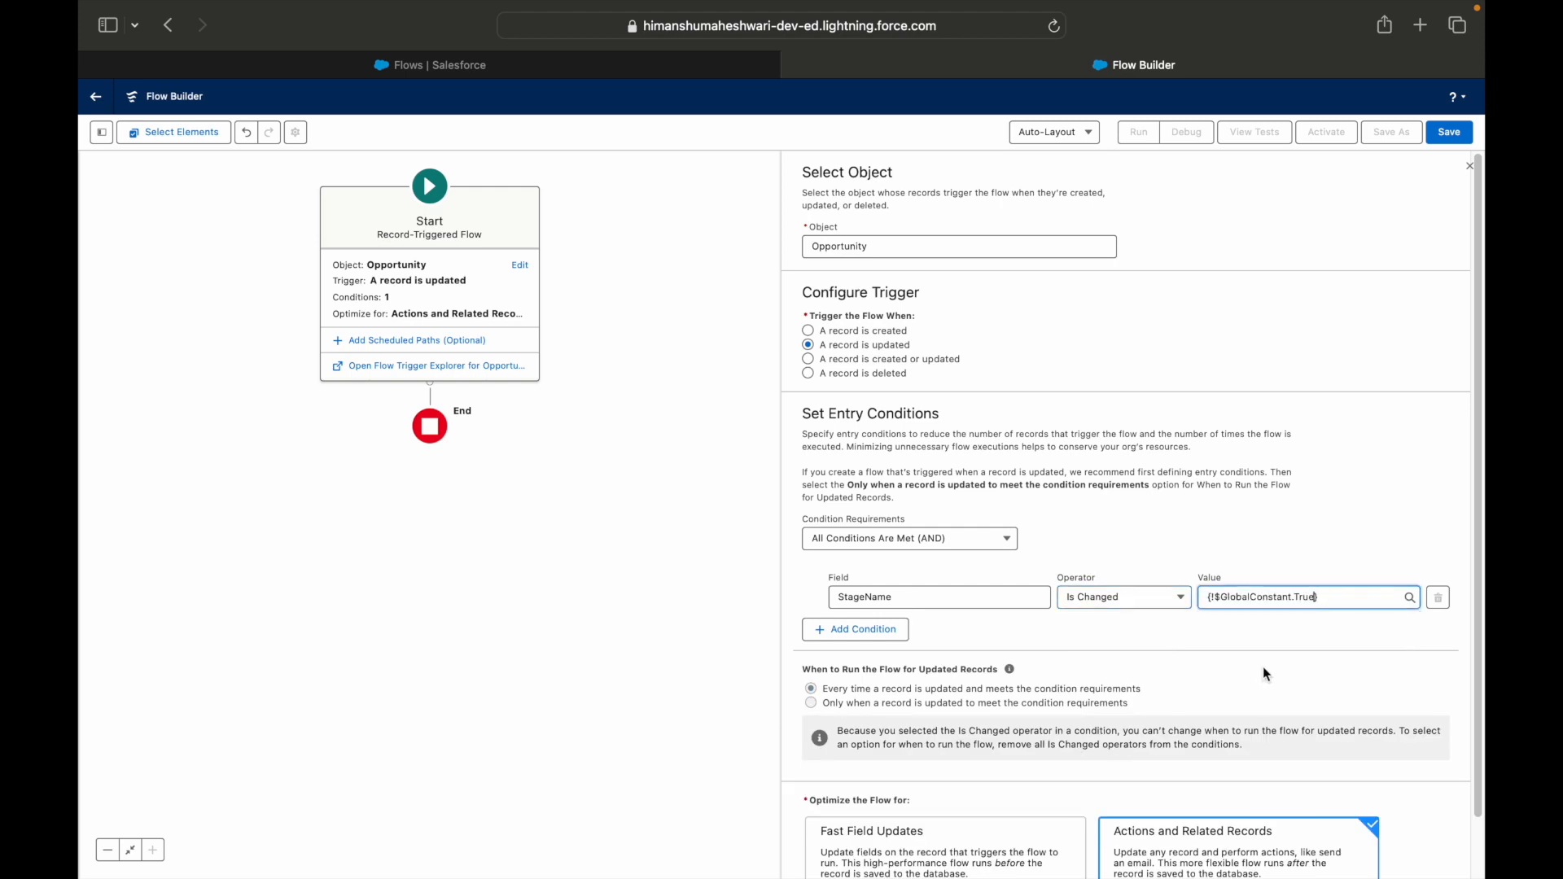
Add a second entry condition requiring StageName Equals Closed Lost.
{"action": "left_click", "coordinate": [855, 630]}
{"action": "left_click", "coordinate": [936, 645]}
{"action": "type", "text": "StageName"}
{"action": "left_click", "coordinate": [953, 621]}
{"action": "left_click", "coordinate": [1278, 647]}
{"action": "type", "text": "Close"}
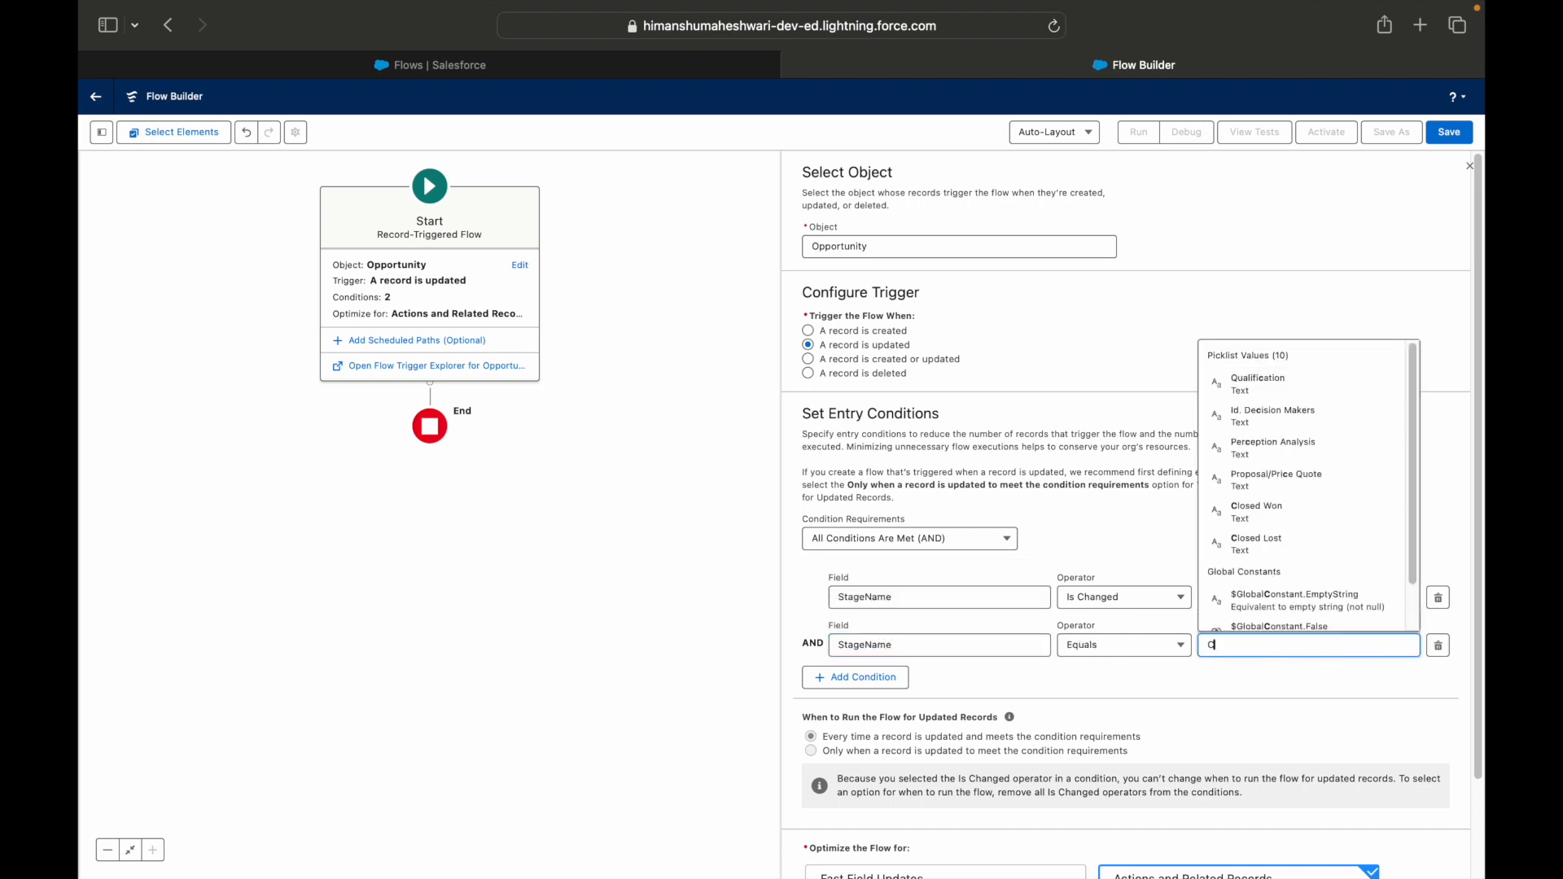
{"action": "left_click", "coordinate": [1287, 602]}
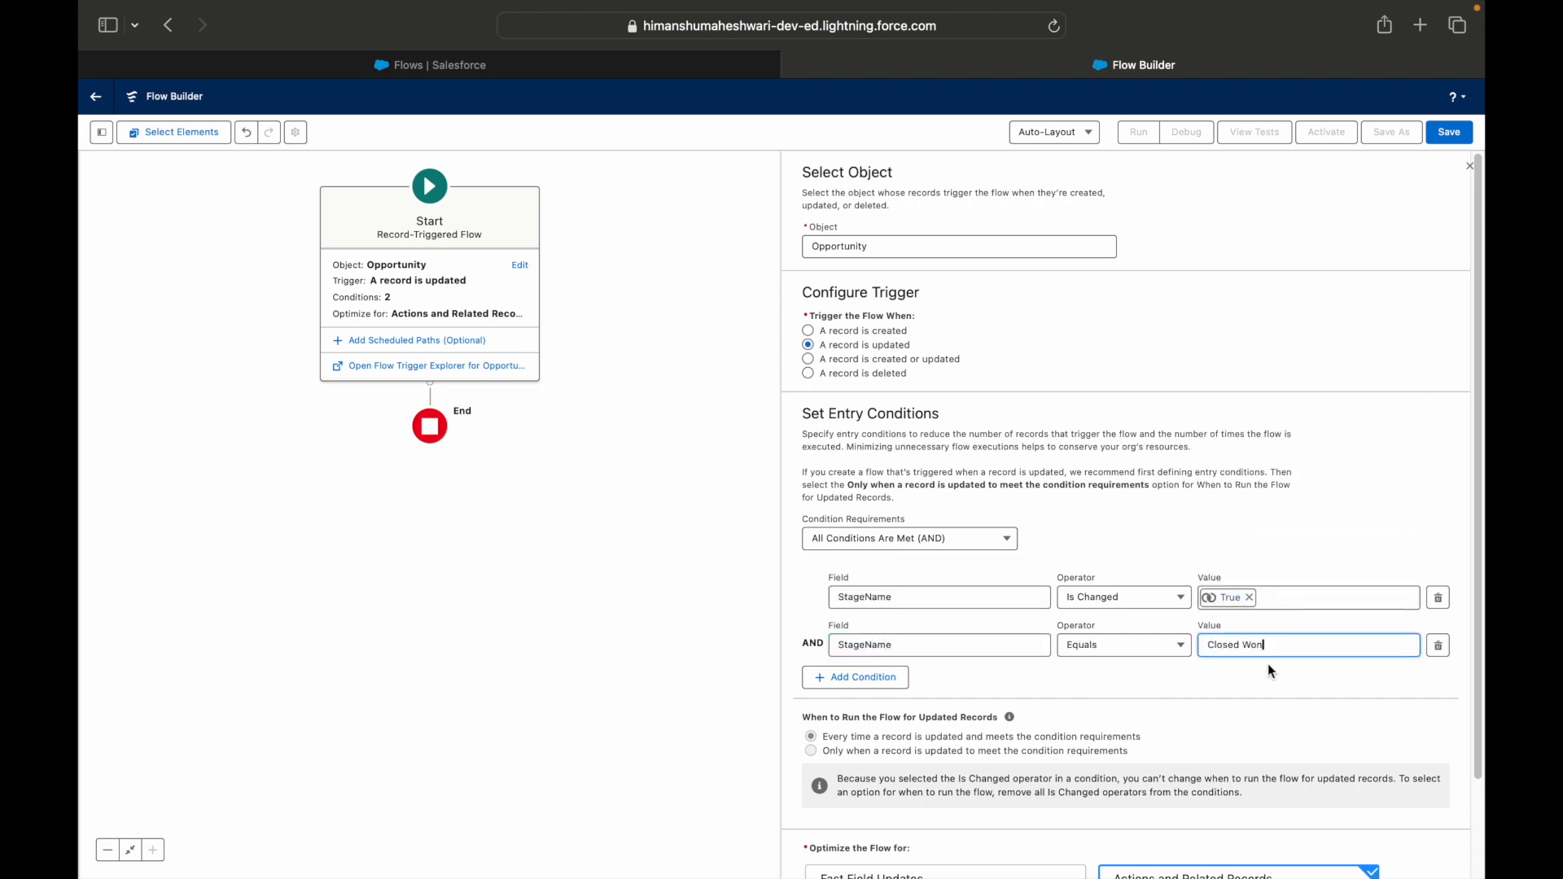
{"action": "key", "text": "BackSpace"}
{"action": "key", "text": "BackSpace"}
{"action": "key", "text": "BackSpace"}
{"action": "key", "text": "BackSpace"}
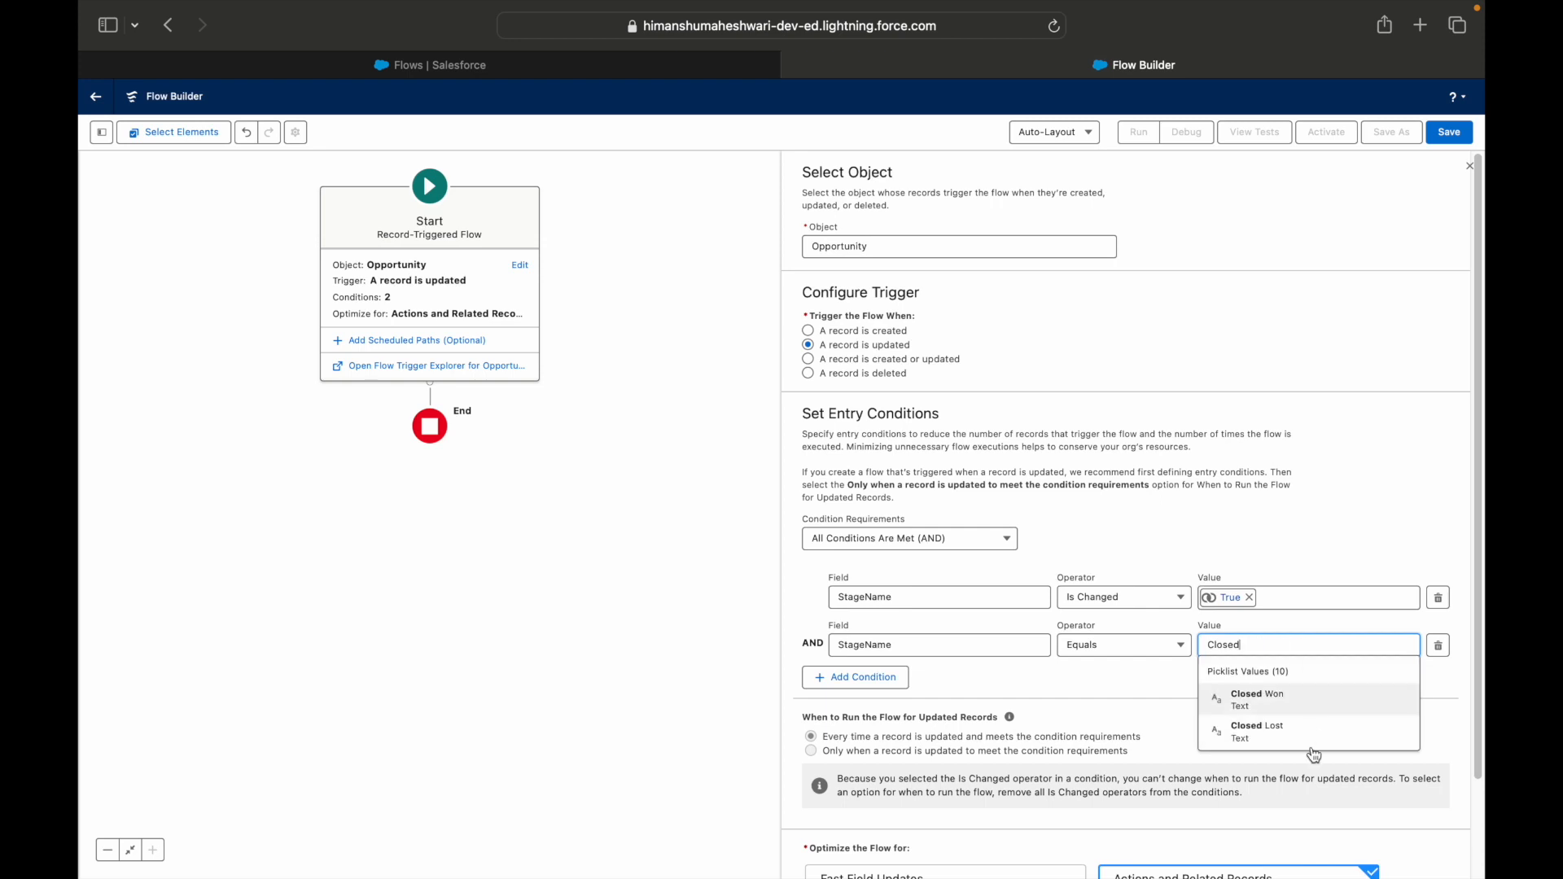
{"action": "left_click", "coordinate": [1271, 732]}
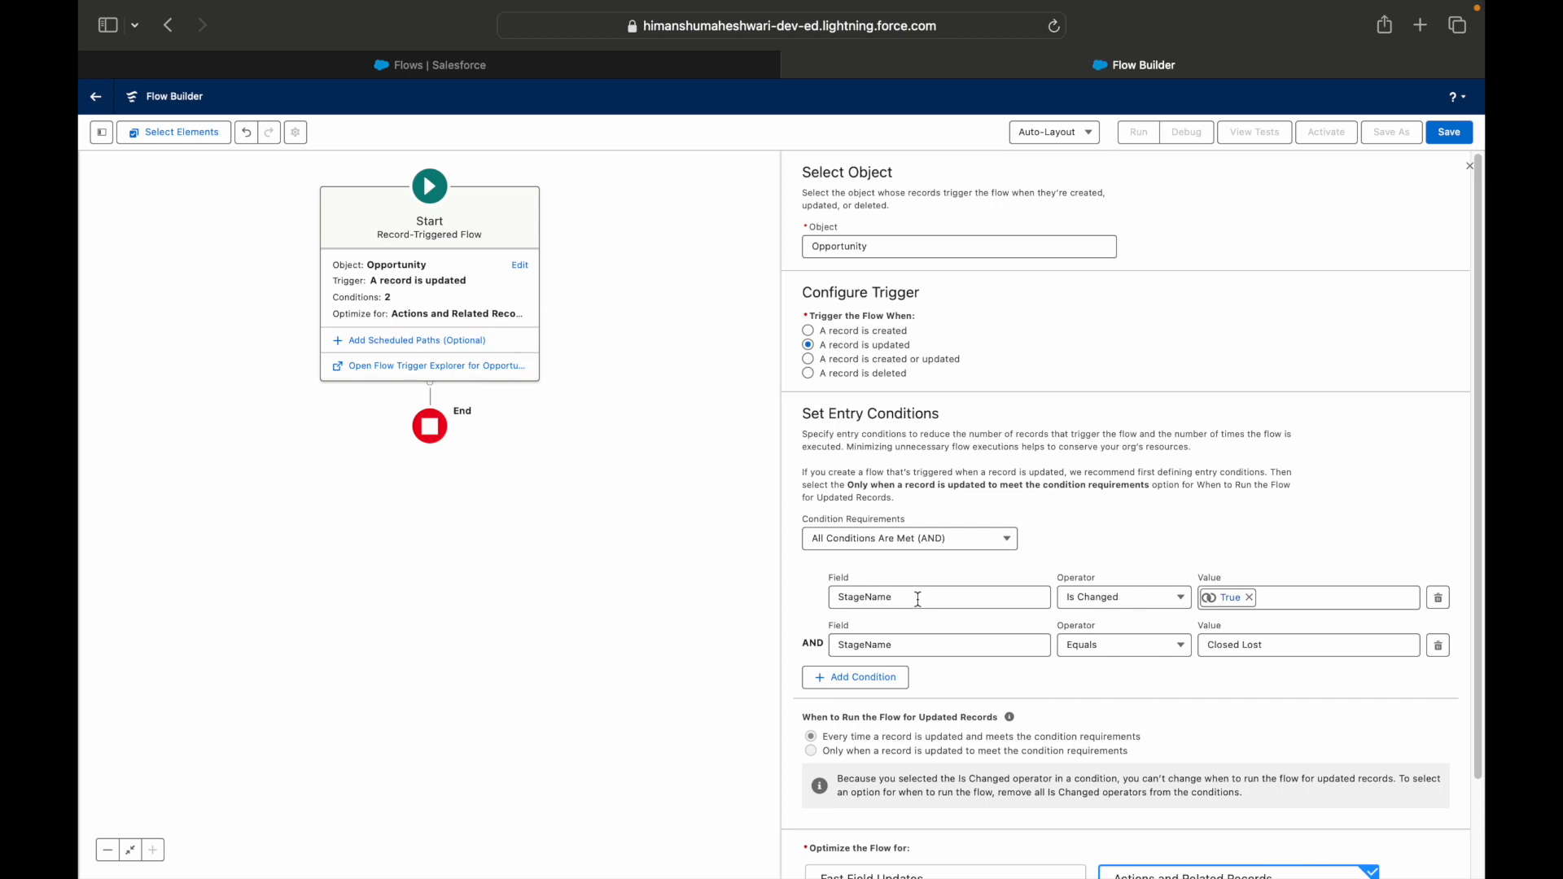
Review the entry conditions and the setting for when the flow runs against the Use Case 6 slide in Keynote.
{"action": "left_click", "coordinate": [904, 649]}
{"action": "left_click", "coordinate": [1302, 643]}
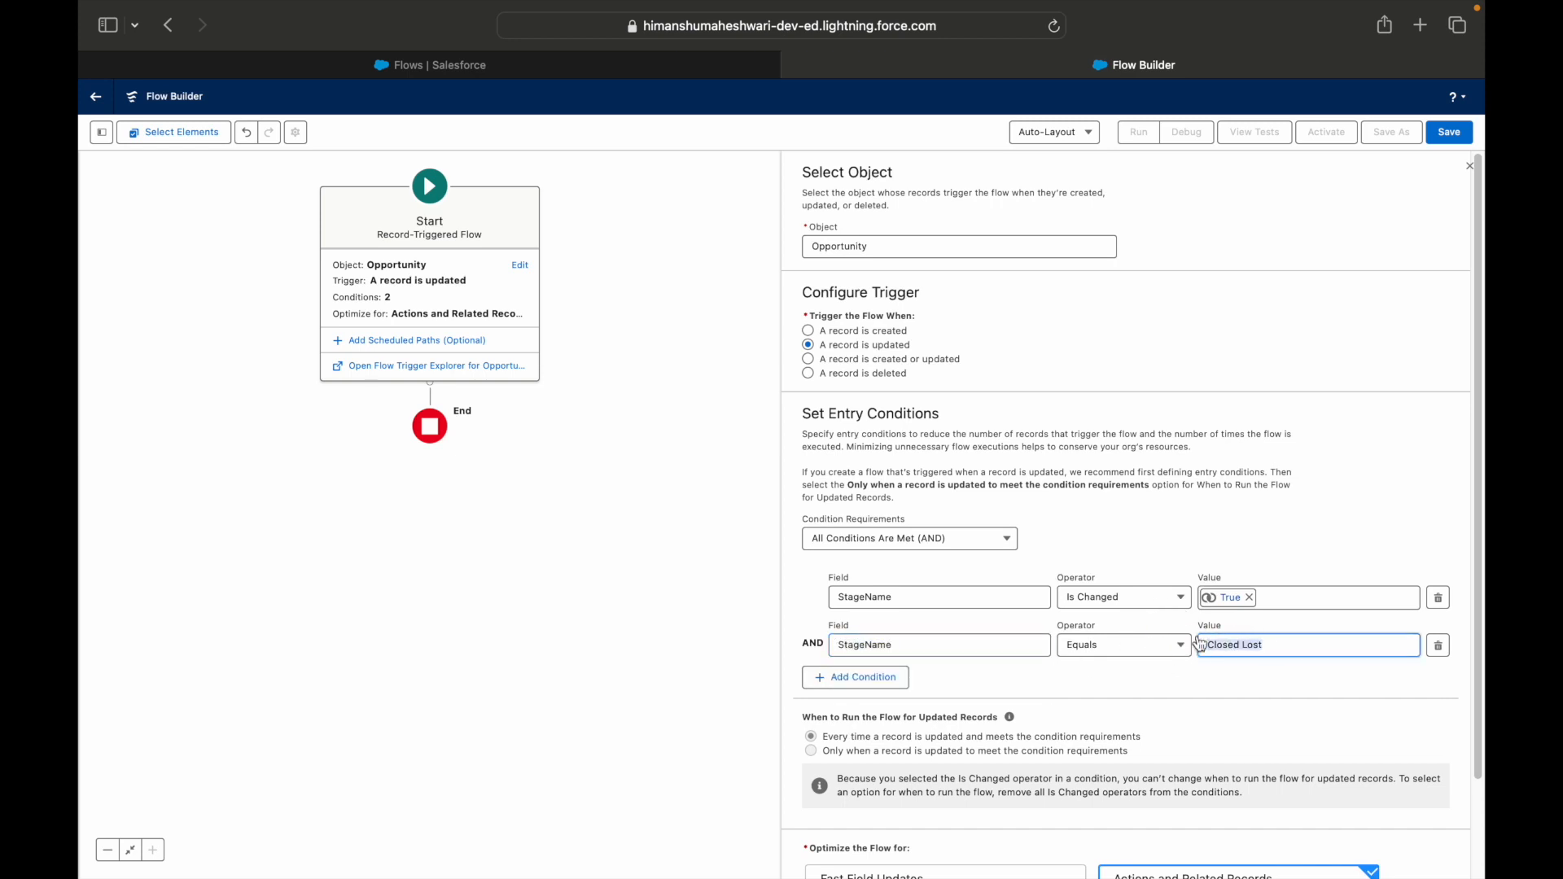
{"action": "left_click", "coordinate": [1261, 565]}
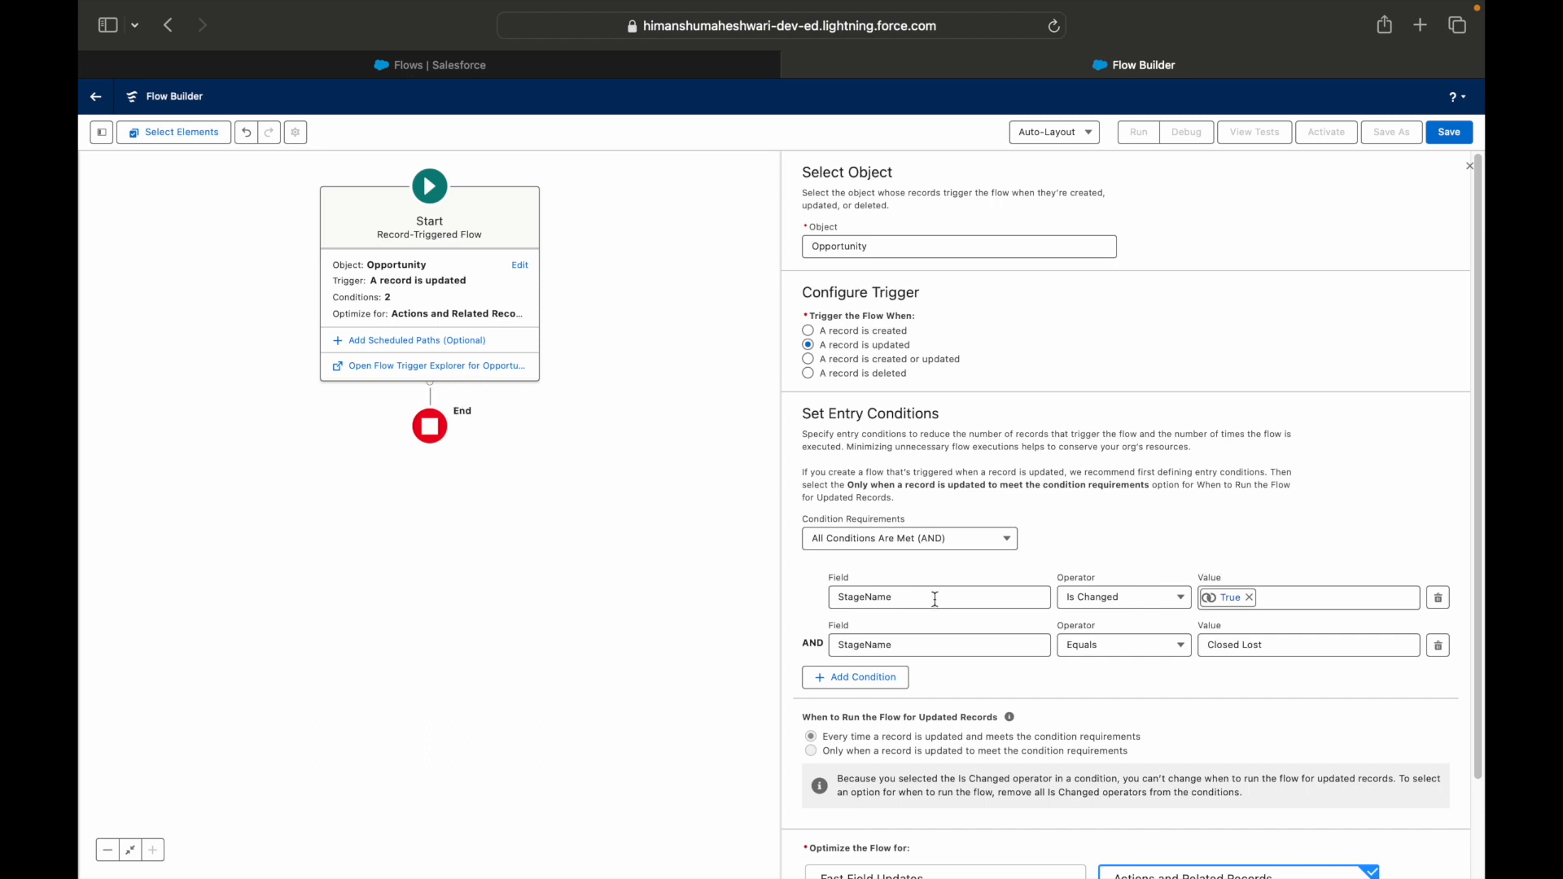
{"action": "scroll", "coordinate": [945, 612], "scroll_direction": "down", "scroll_amount": 3}
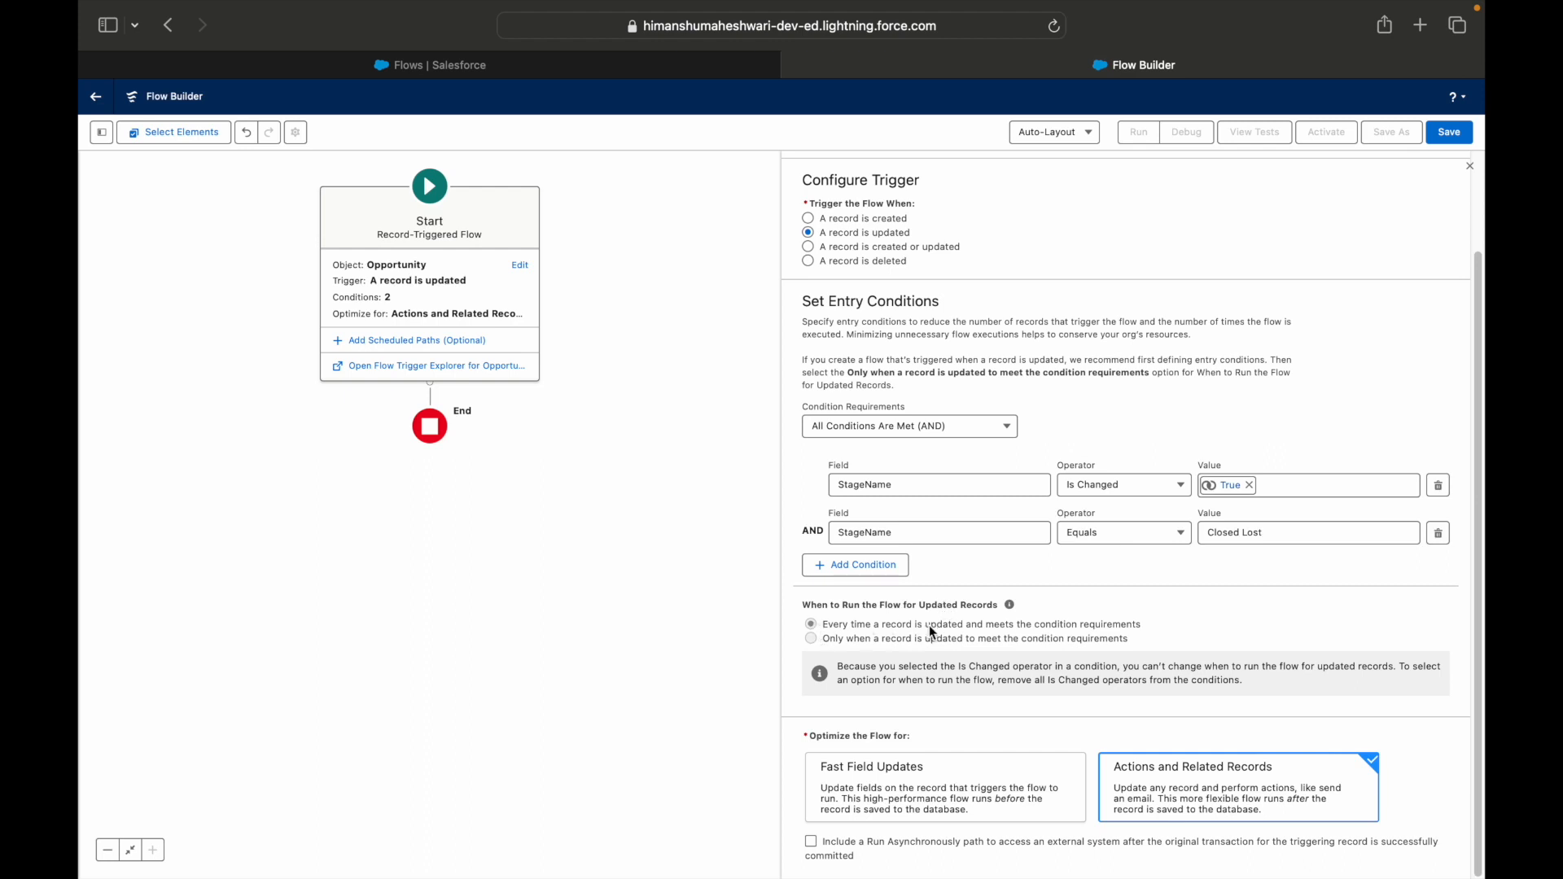
{"action": "left_click_drag", "start_coordinate": [978, 626], "coordinate": [1143, 626]}
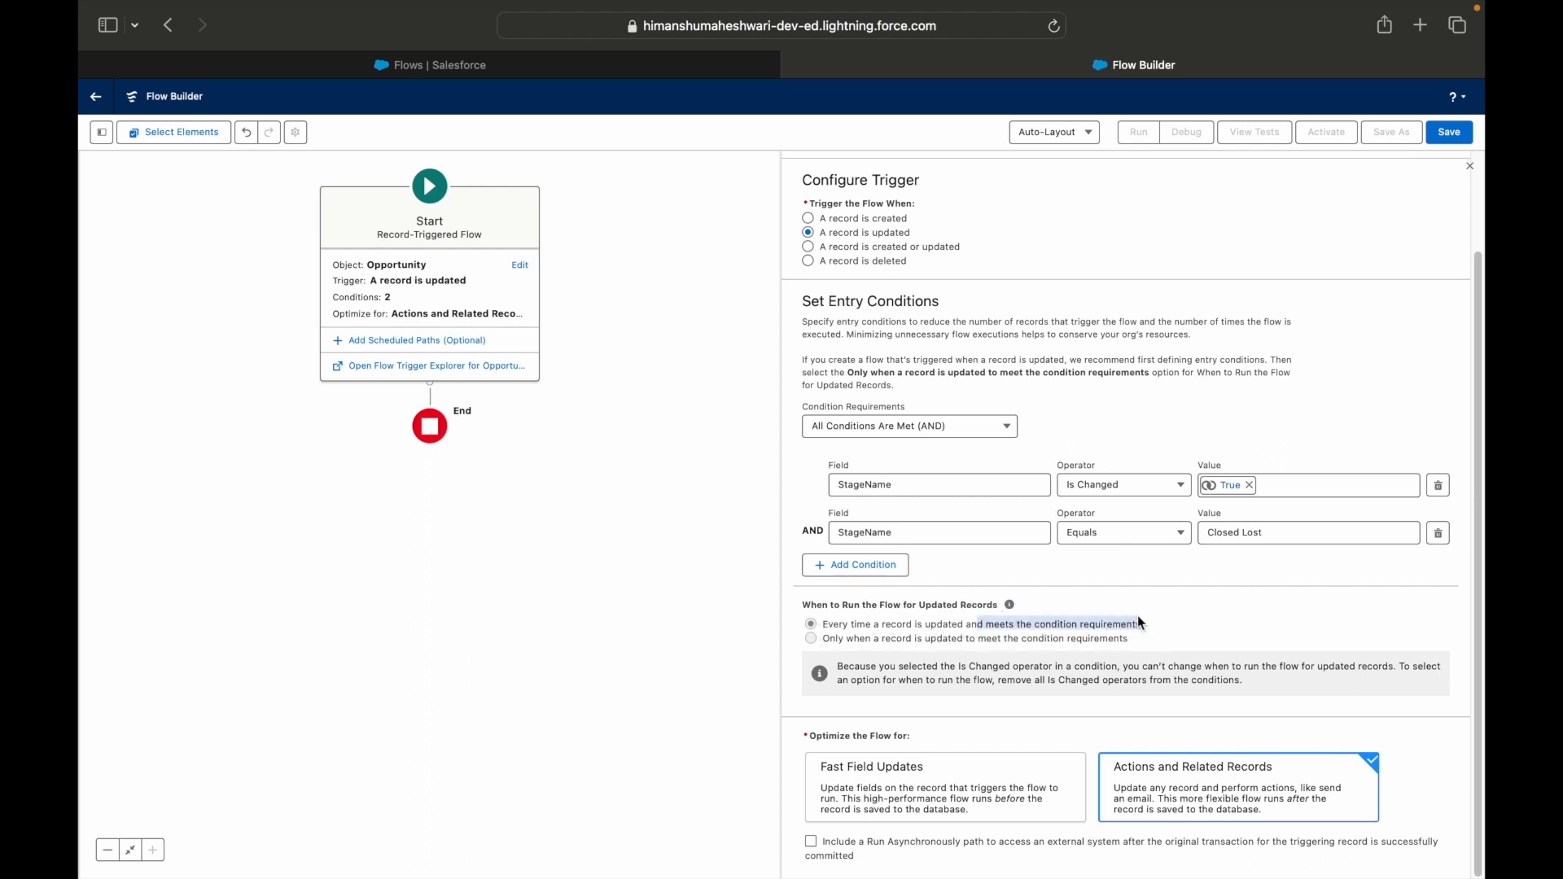
{"action": "left_click", "coordinate": [1137, 435]}
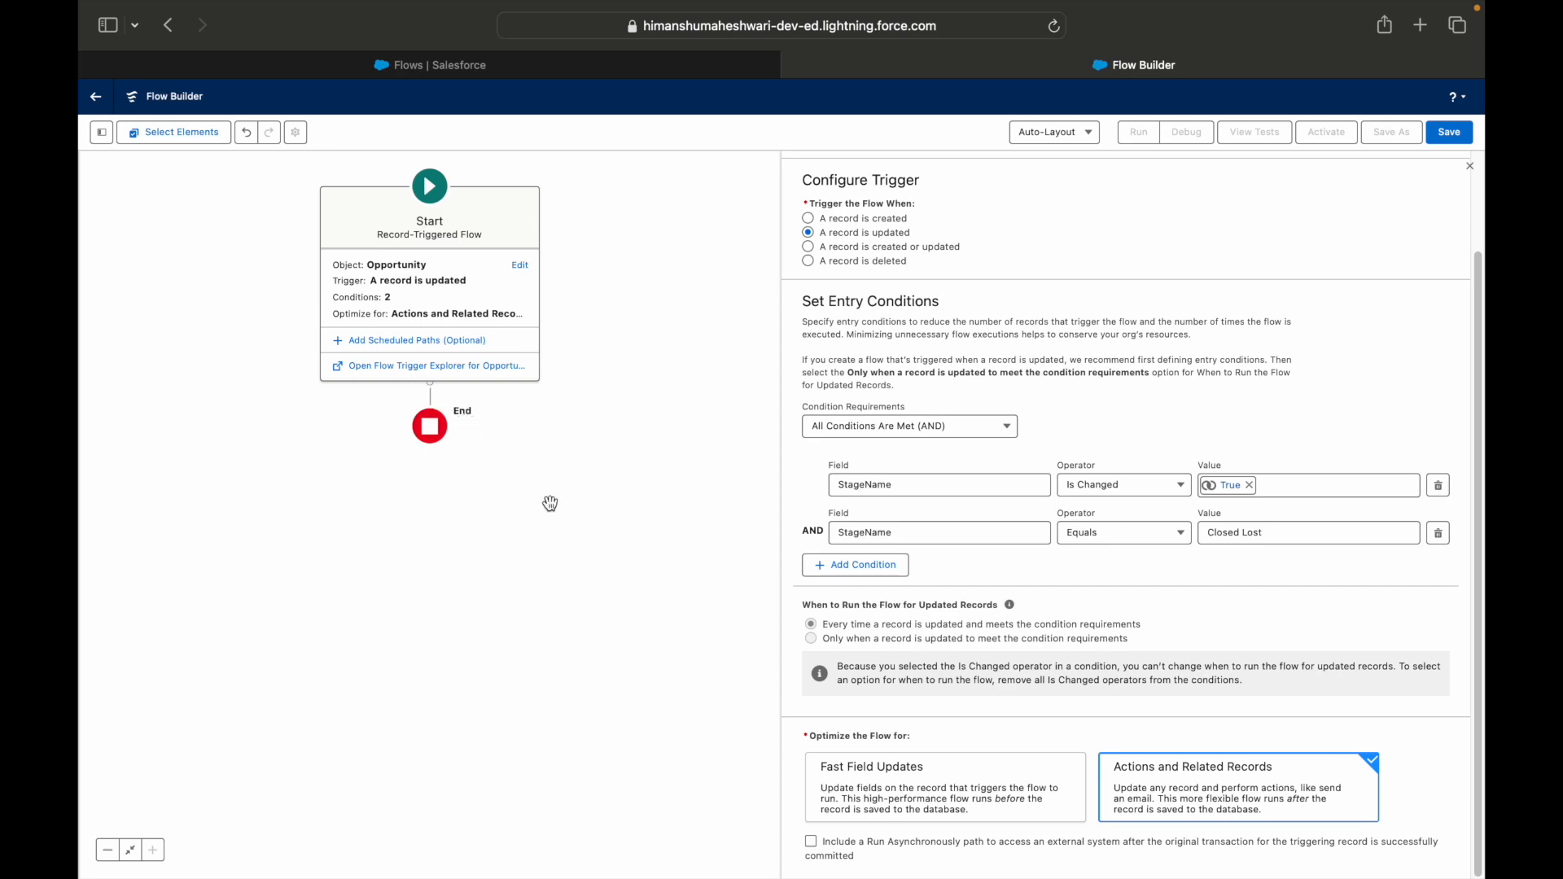
{"action": "key", "text": "ctrl+Right"}
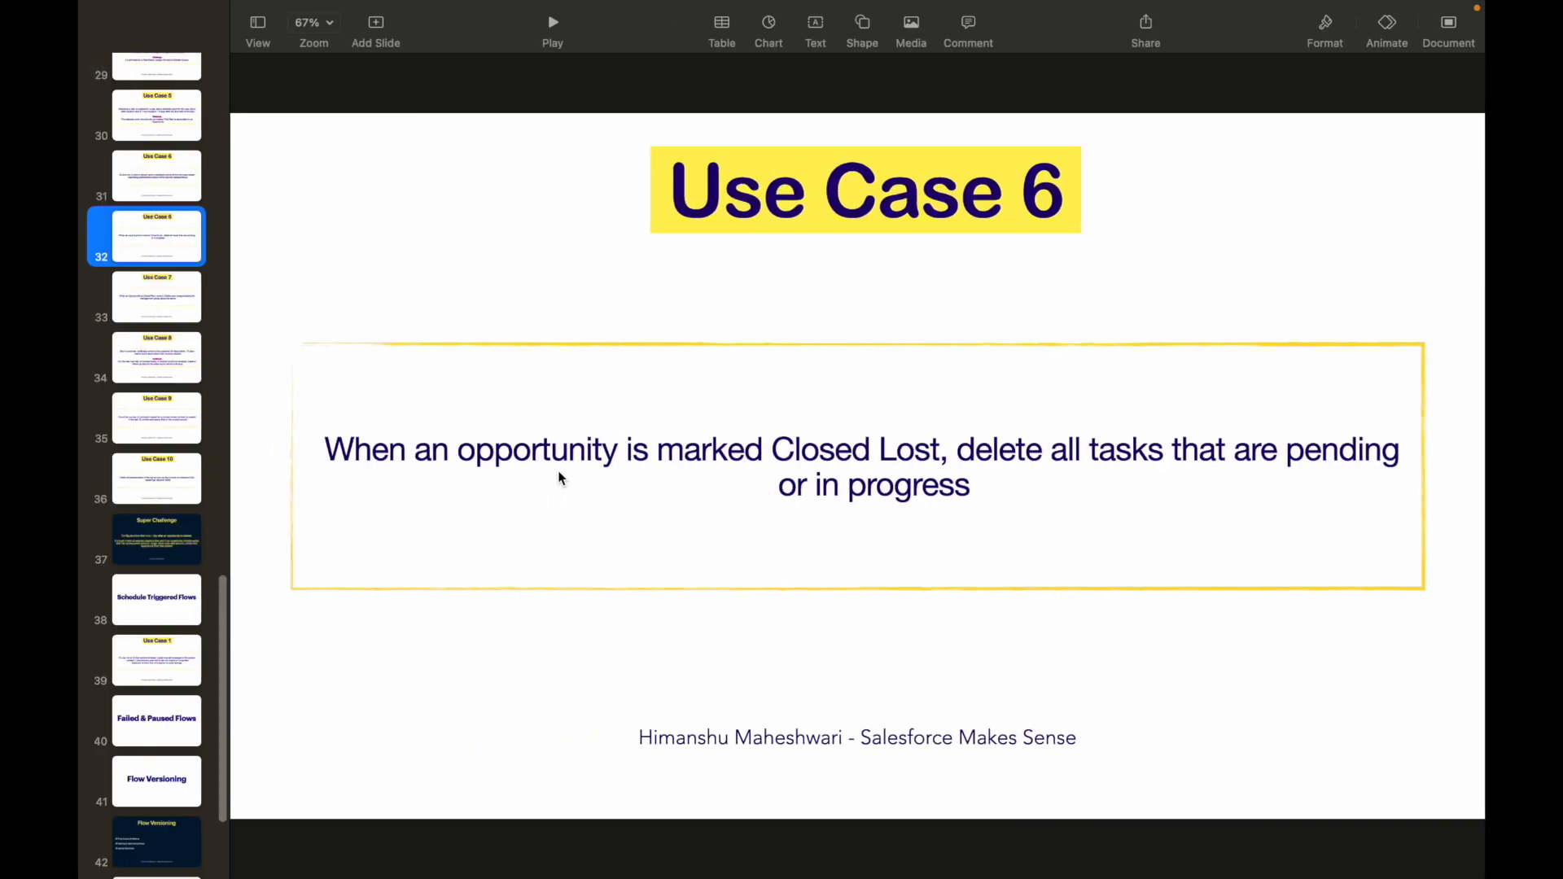
{"action": "key", "text": "ctrl+Left"}
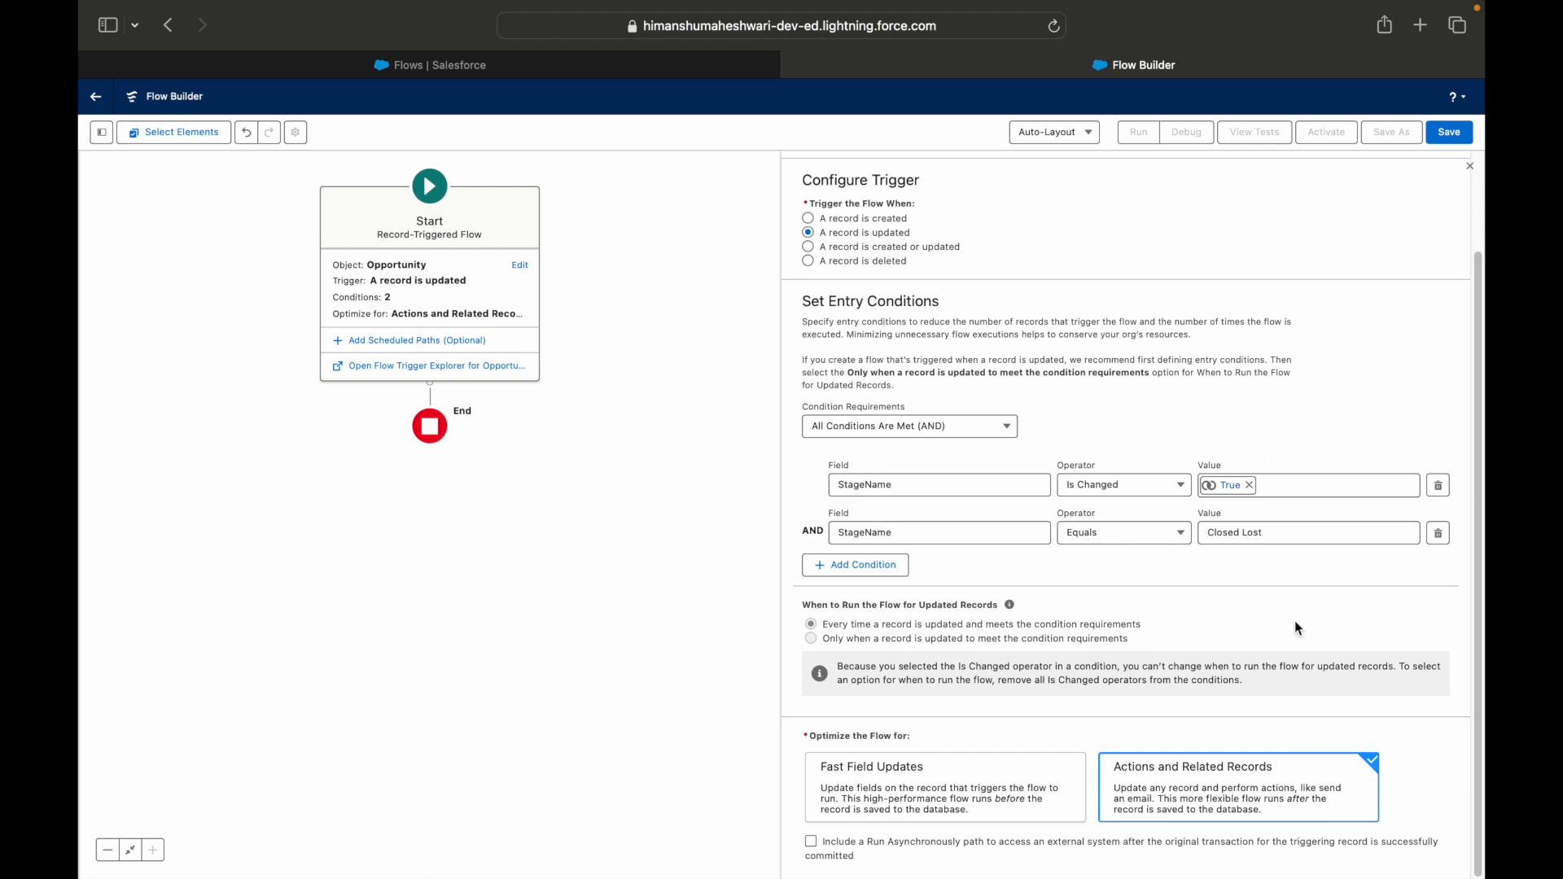
Save the flow with the label "RT Flows #6 - Delete Tasks for a Closed Opportunity" and dismiss the issues notice.
{"action": "left_click", "coordinate": [1450, 132]}
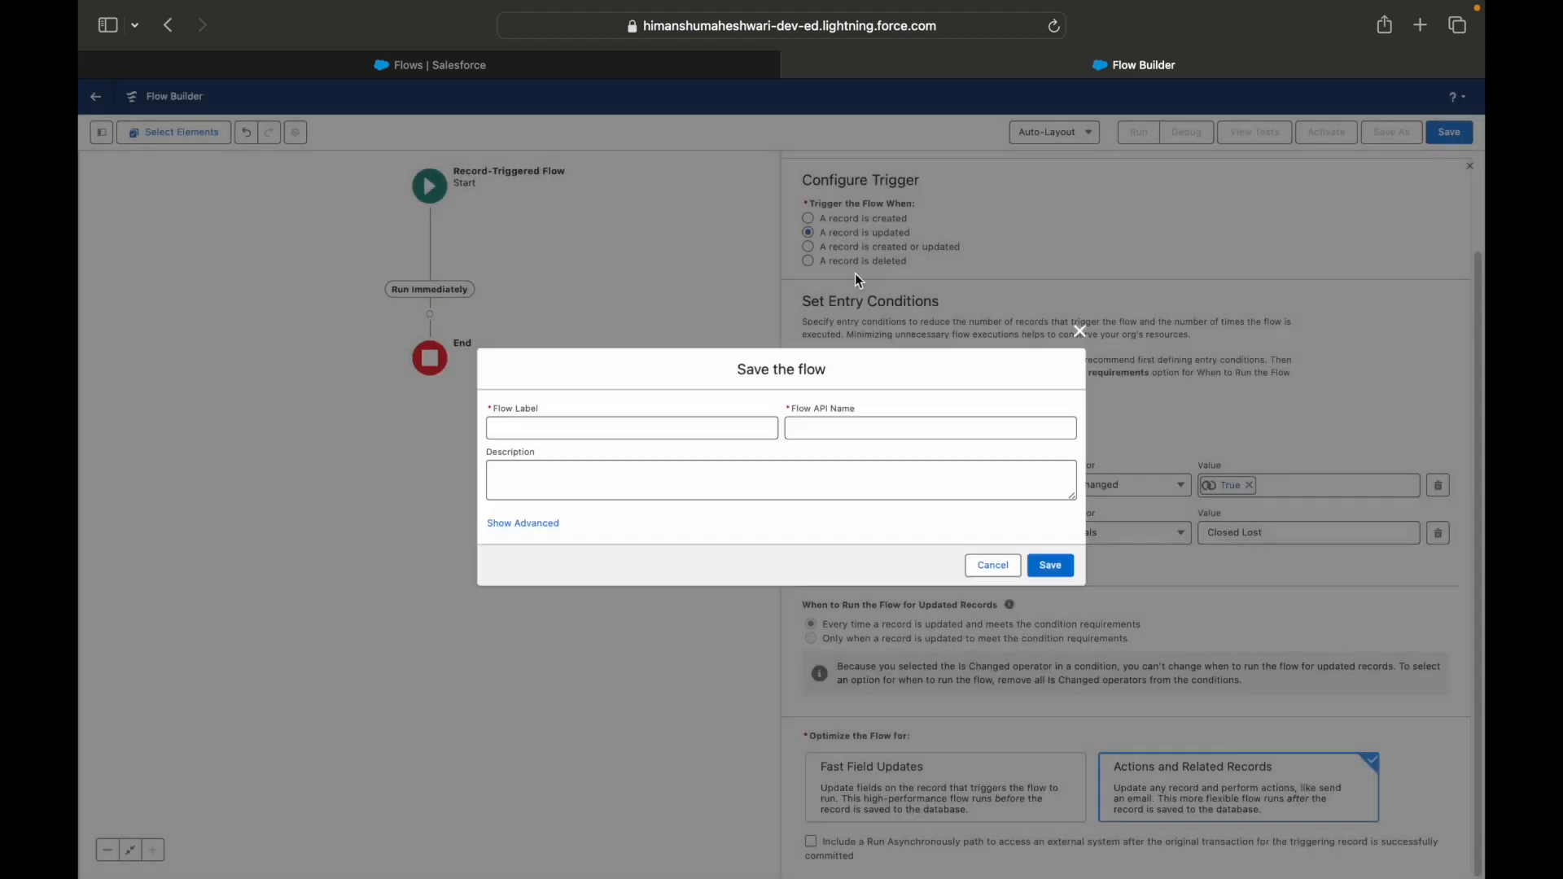
{"action": "left_click", "coordinate": [582, 421]}
{"action": "type", "text": "RT F"}
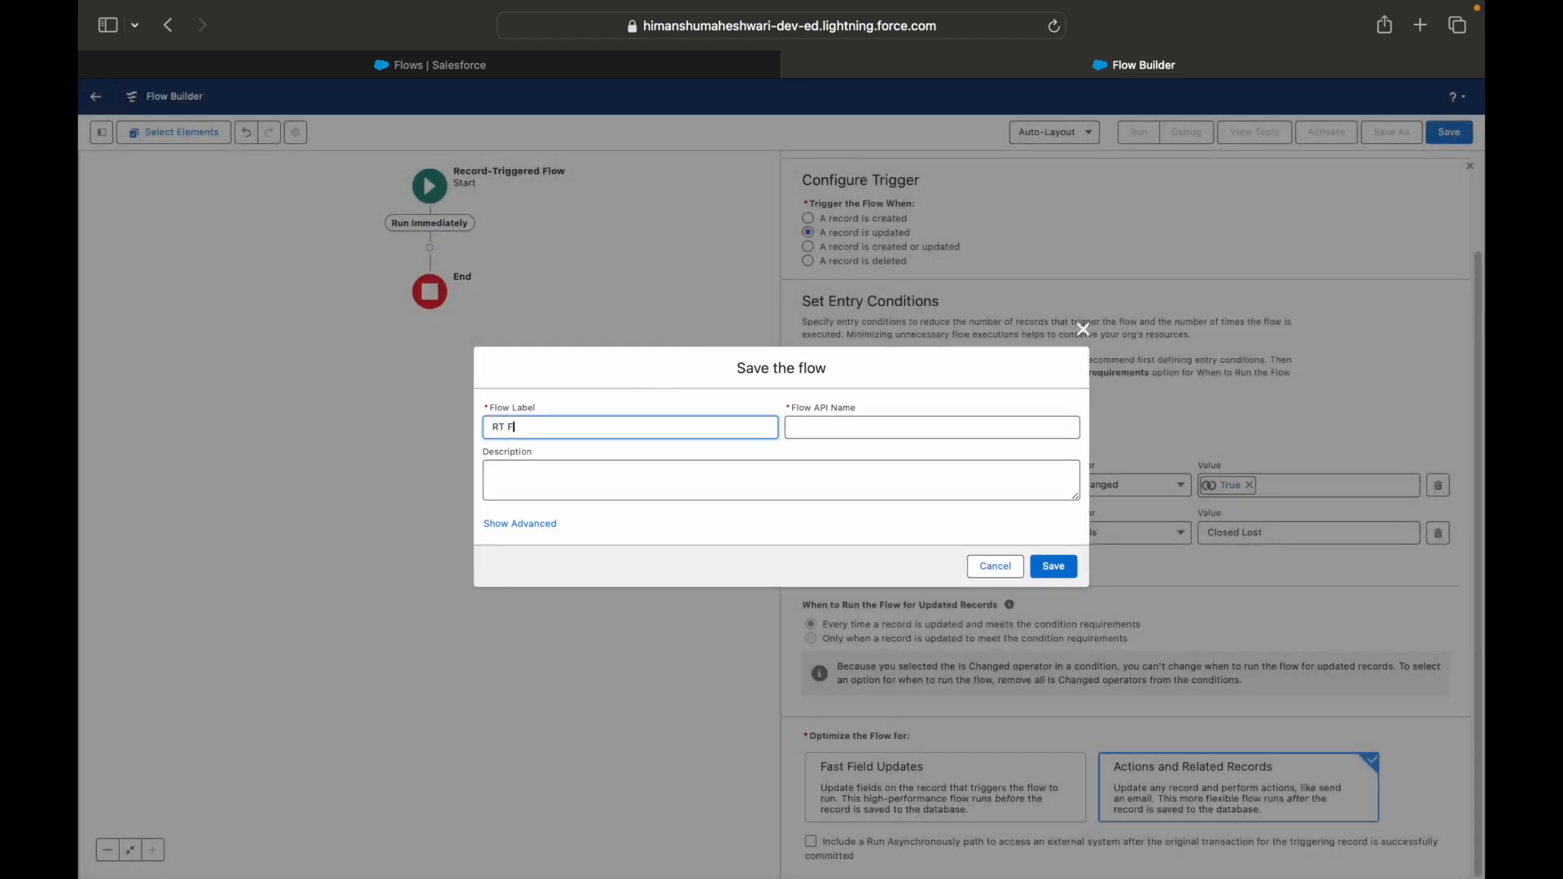
{"action": "type", "text": "lows #6 - Delete Tasks for a Closed Opportunity"}
{"action": "key", "text": "Tab"}
{"action": "left_click", "coordinate": [744, 490]}
{"action": "left_click", "coordinate": [1053, 567]}
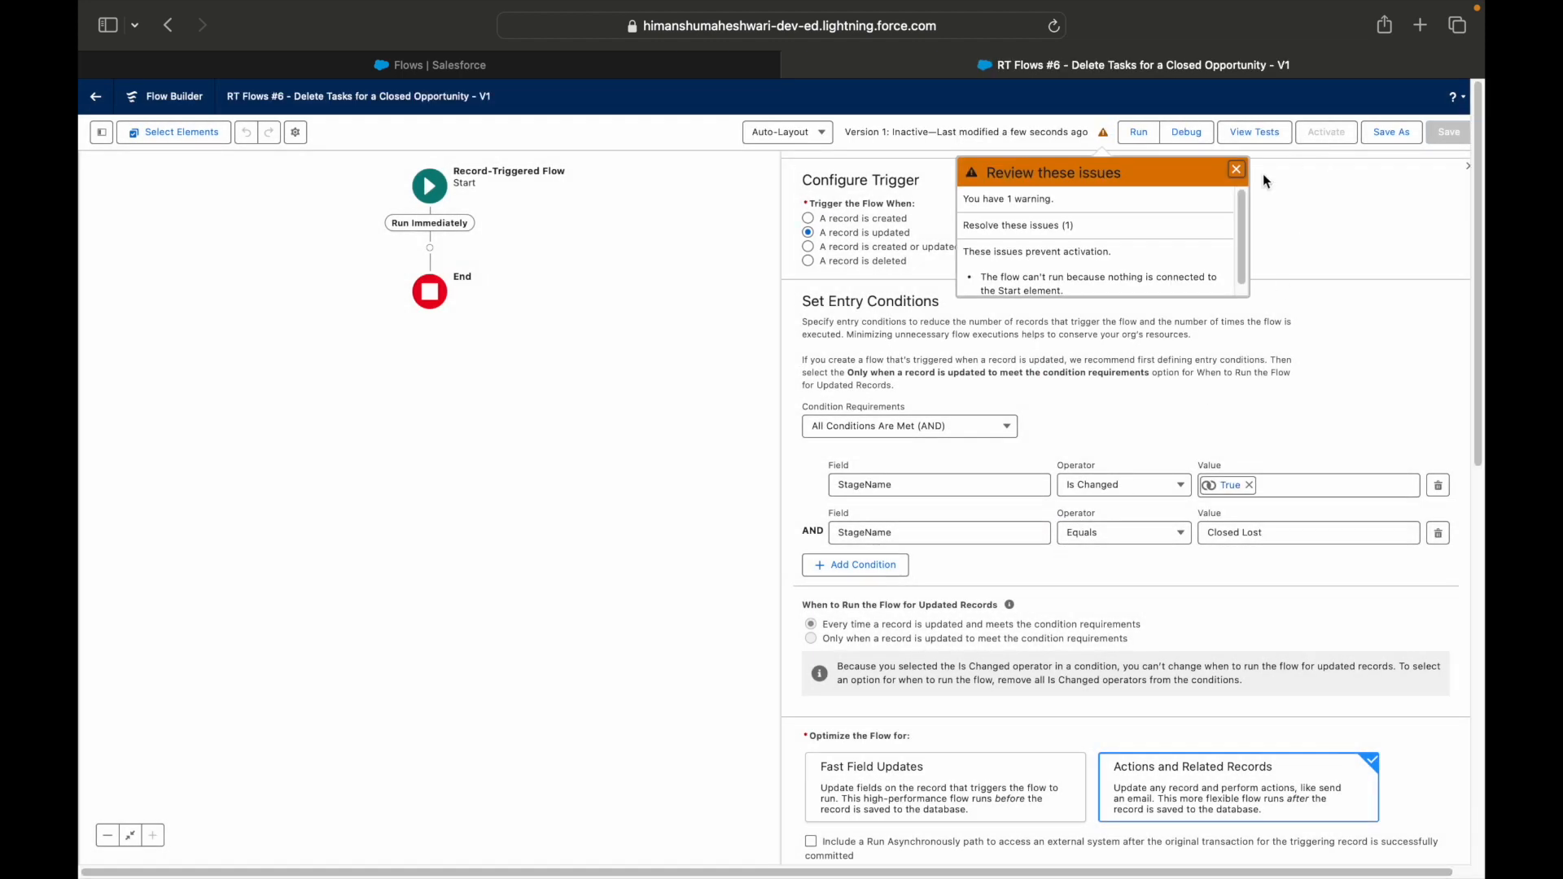
{"action": "left_click", "coordinate": [1235, 171]}
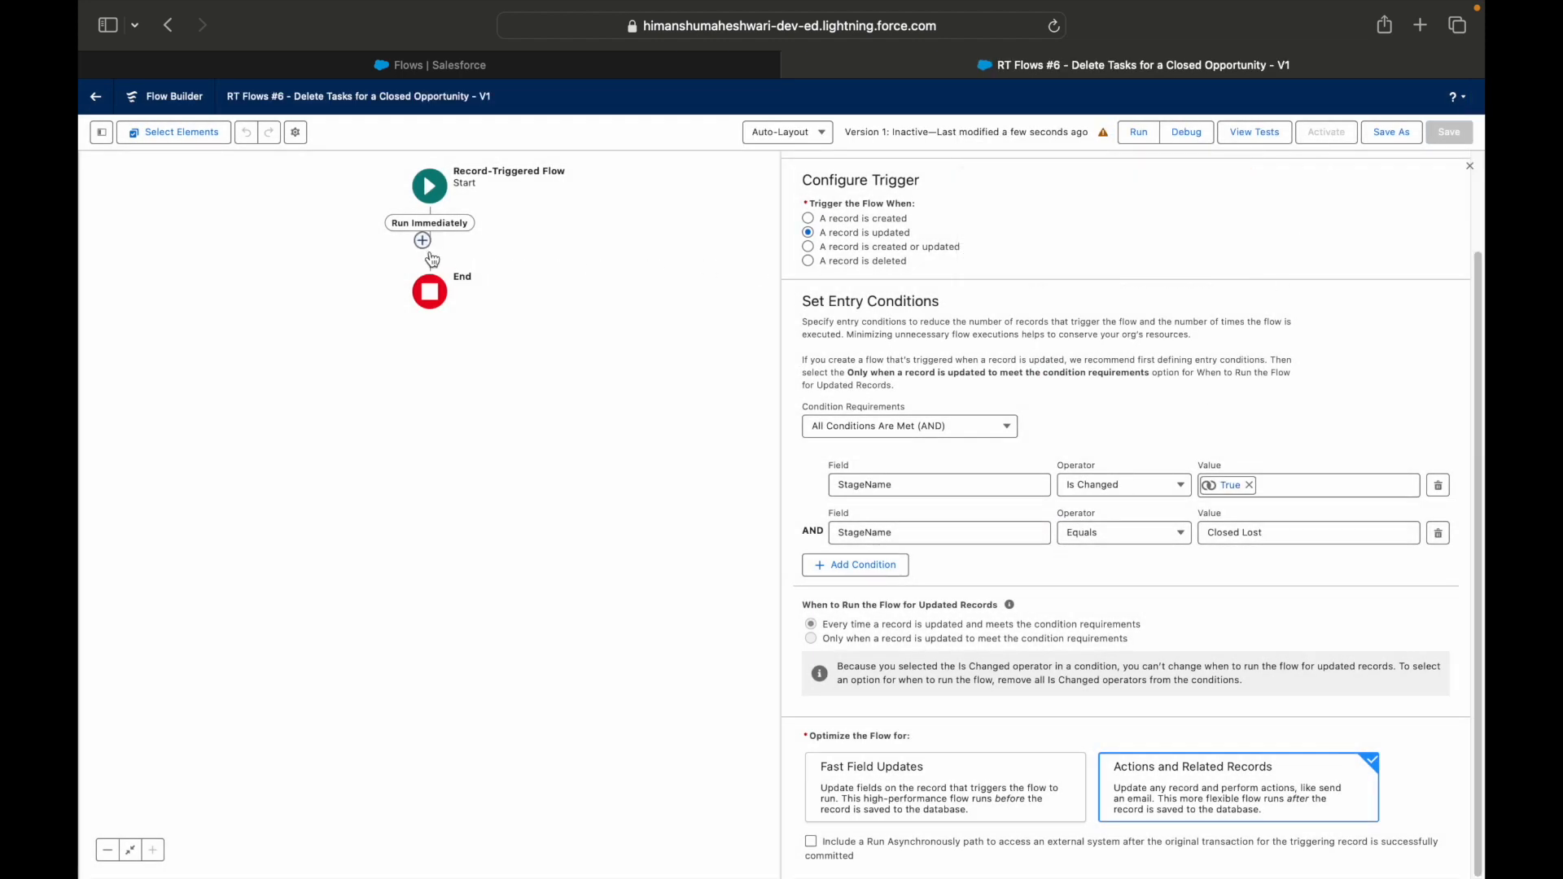
Reread the Use Case 6 requirement on the Keynote slide.
{"action": "left_click_drag", "start_coordinate": [550, 347], "coordinate": [589, 485]}
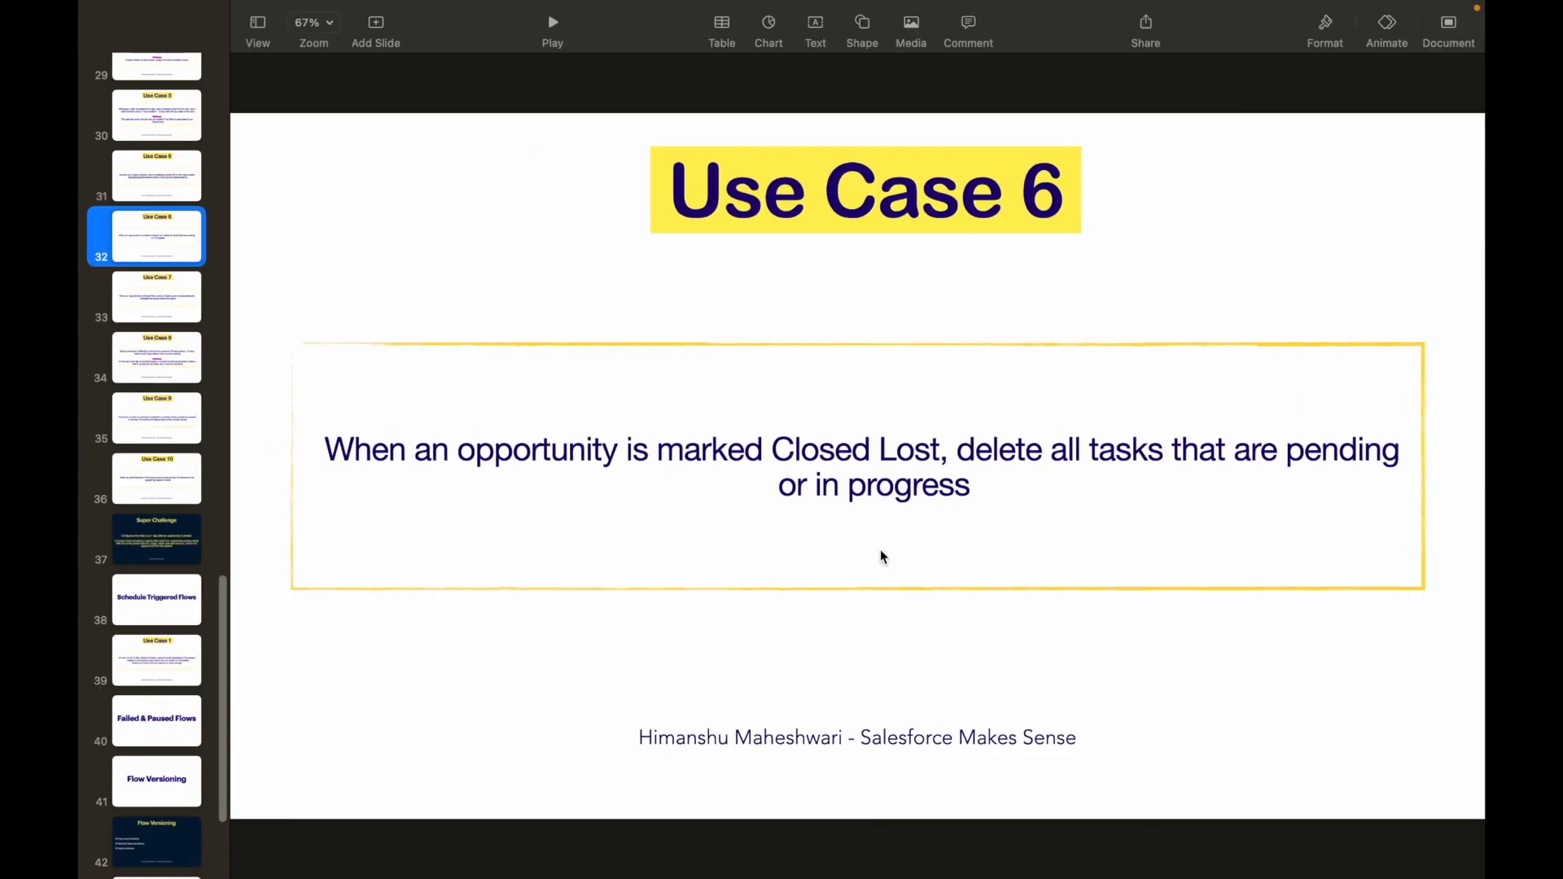
{"action": "double_click", "coordinate": [1131, 448]}
{"action": "left_click", "coordinate": [550, 447]}
{"action": "left_click", "coordinate": [767, 448]}
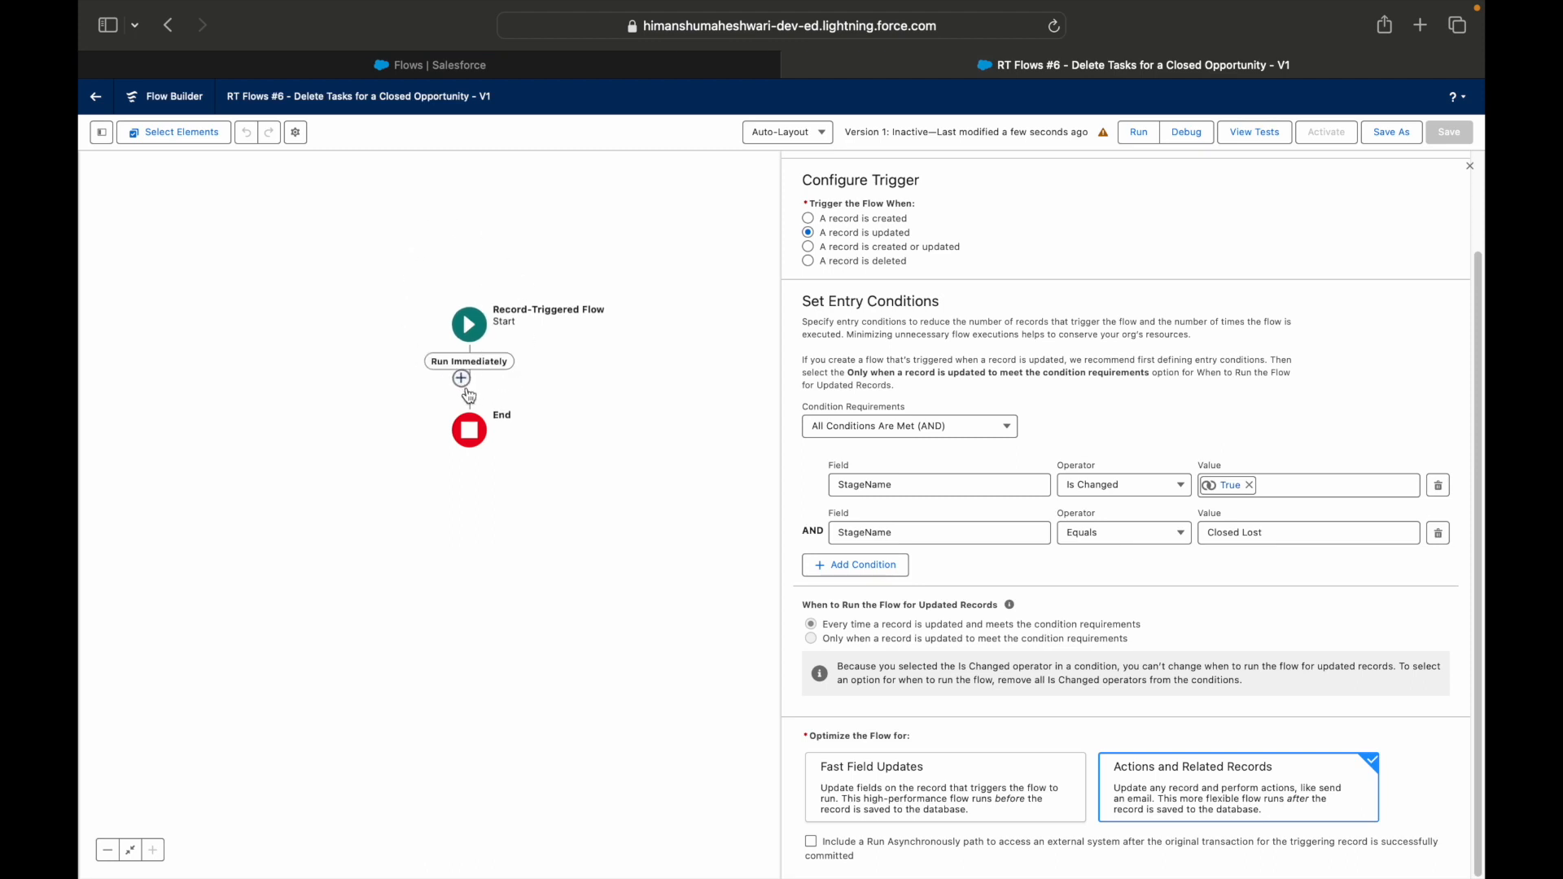
Add a Get Records element on the Run Immediately path, labelled "Fetch Related Task records which are not closed", for the Task object.
{"action": "left_click", "coordinate": [470, 387]}
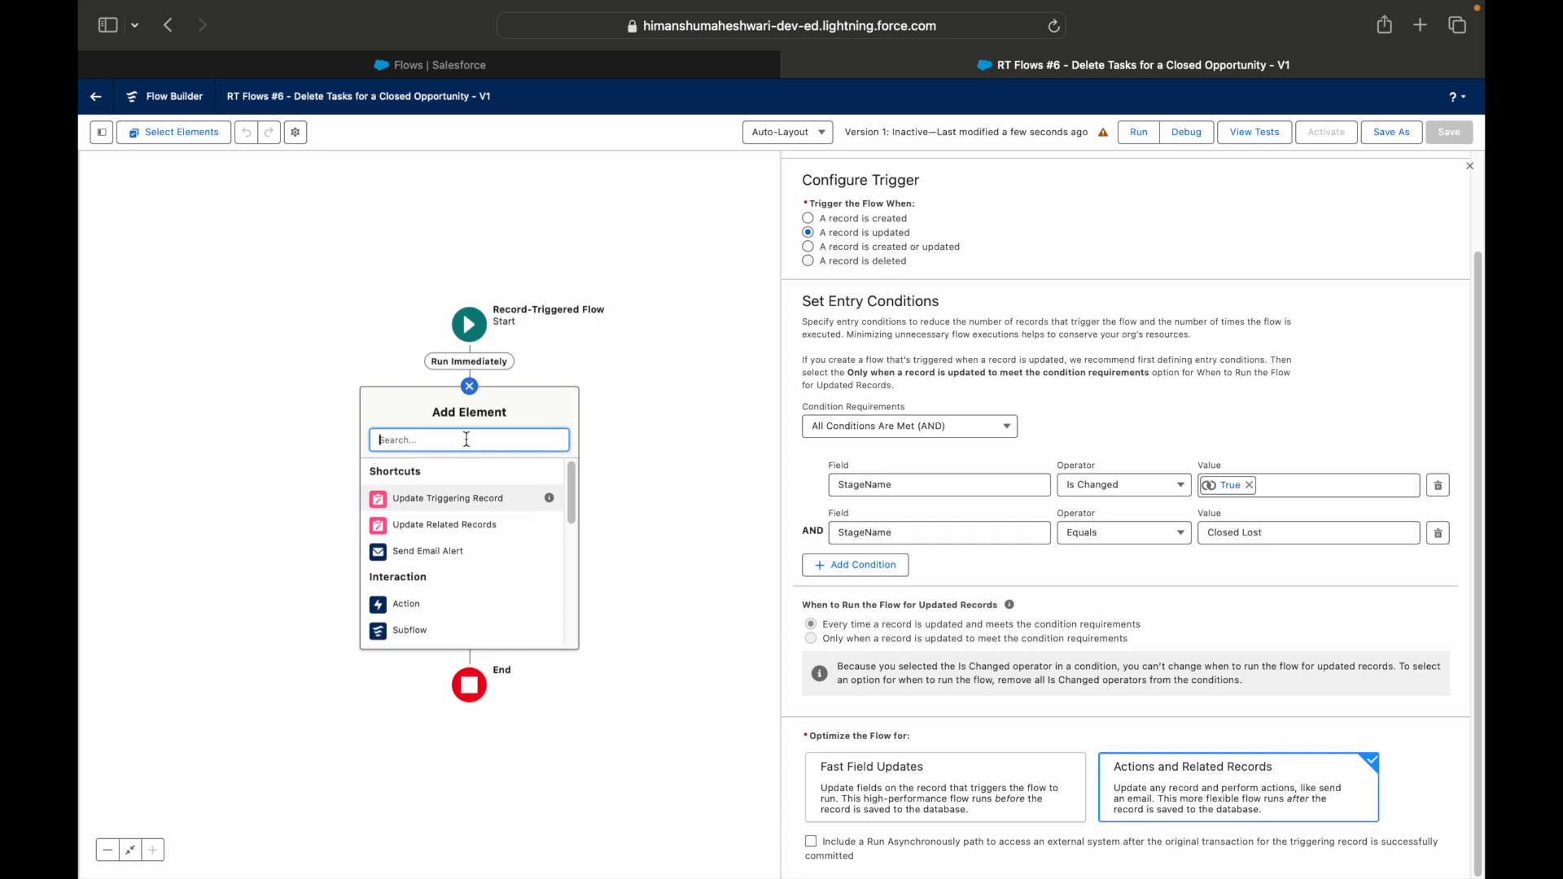
{"action": "type", "text": "Get Rec"}
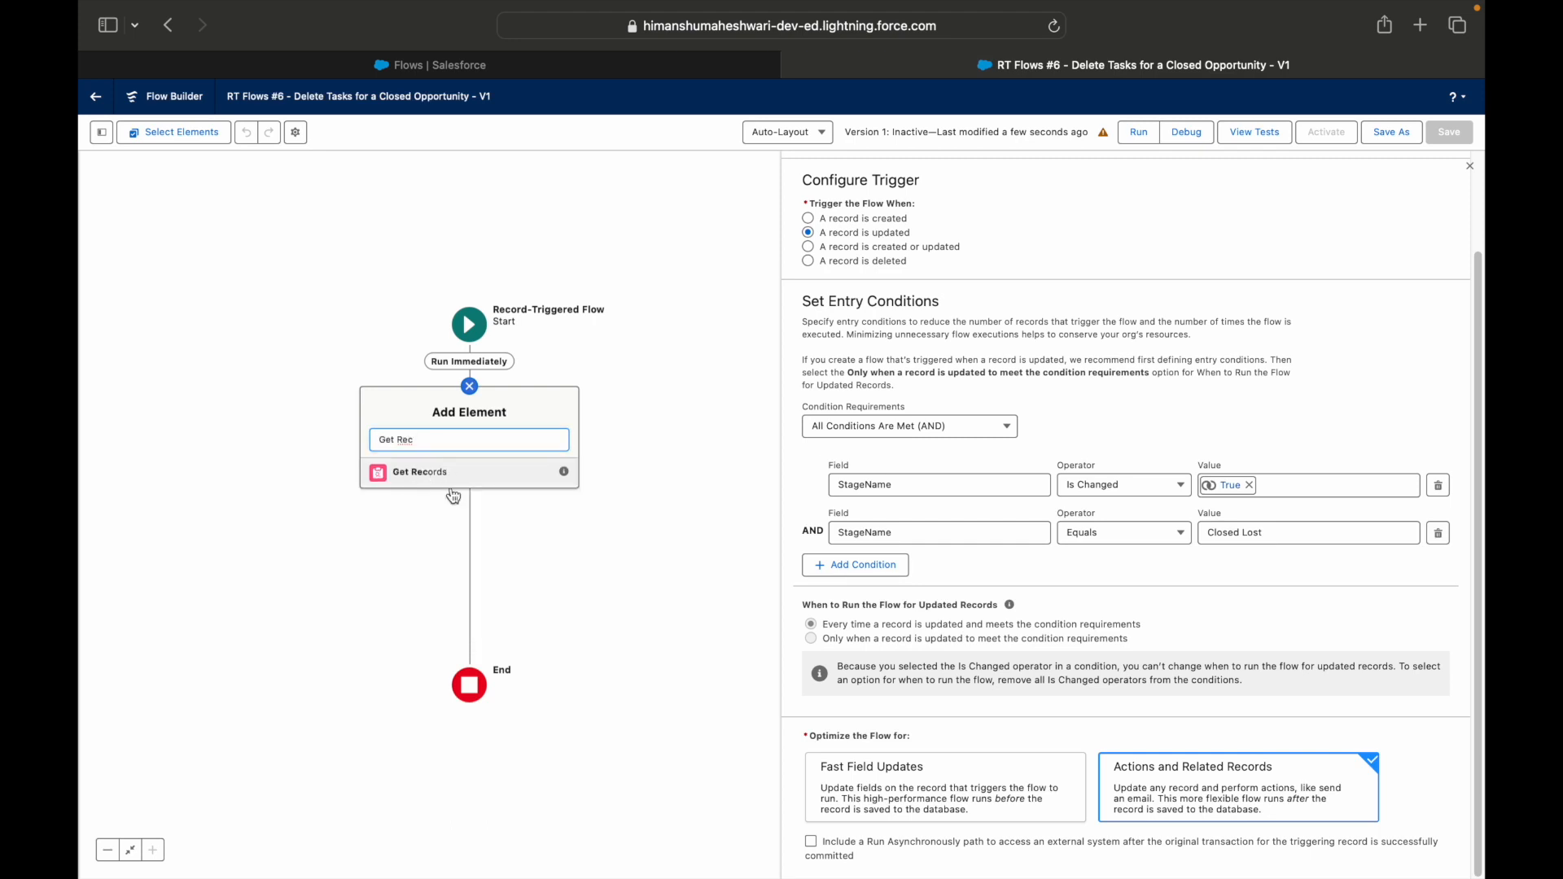
{"action": "left_click", "coordinate": [453, 489]}
{"action": "type", "text": "Fetch Related Task records"}
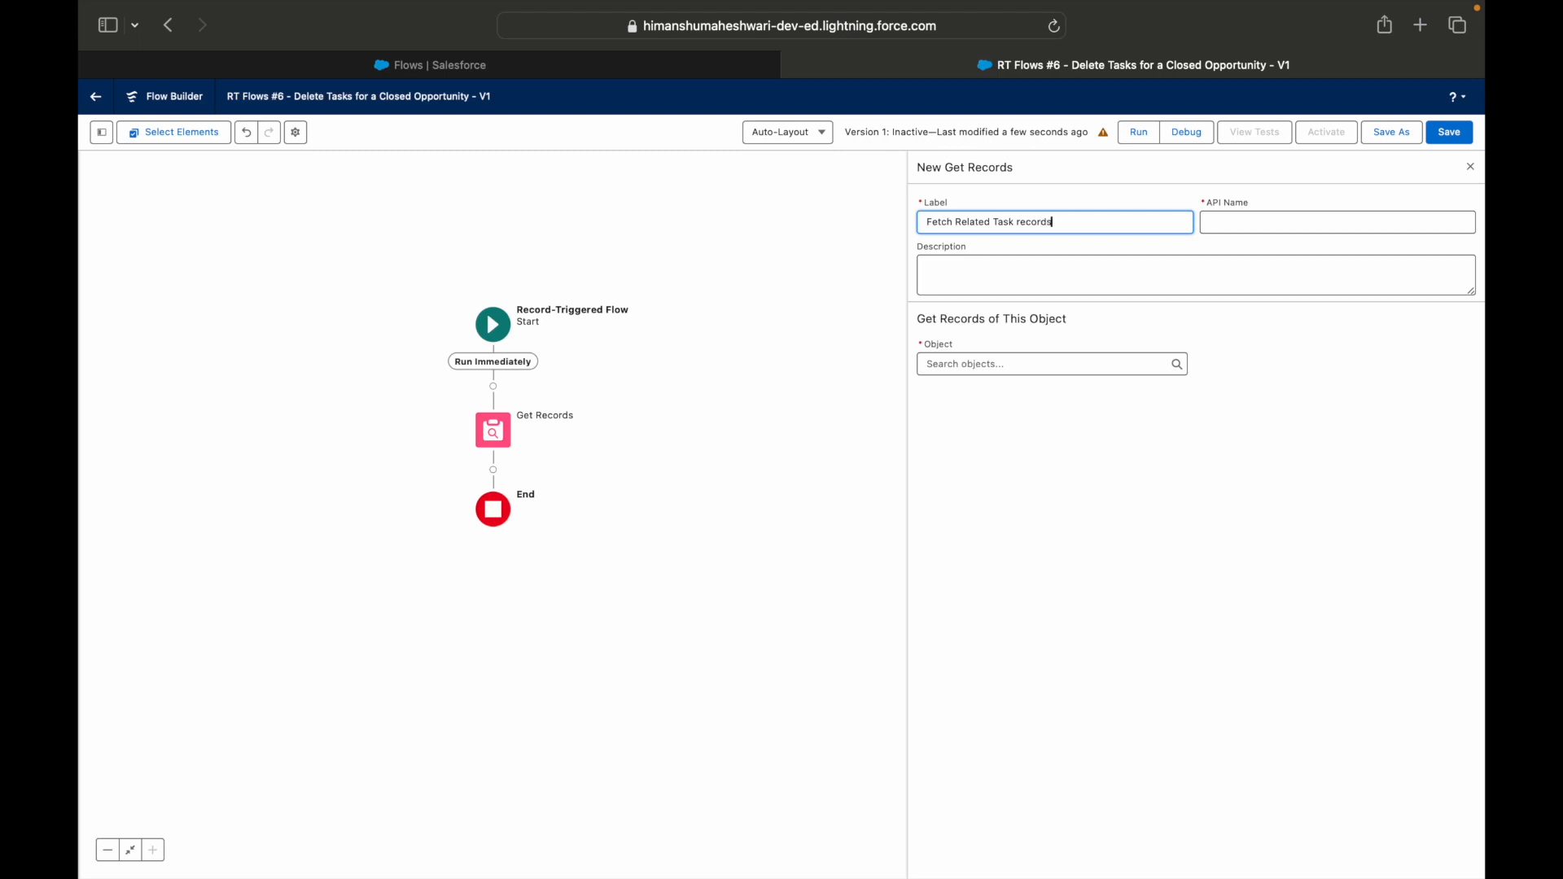
{"action": "type", "text": " which are not closed"}
{"action": "key", "text": "Tab"}
{"action": "left_click", "coordinate": [1019, 359]}
{"action": "type", "text": "Task"}
{"action": "left_click", "coordinate": [1032, 391]}
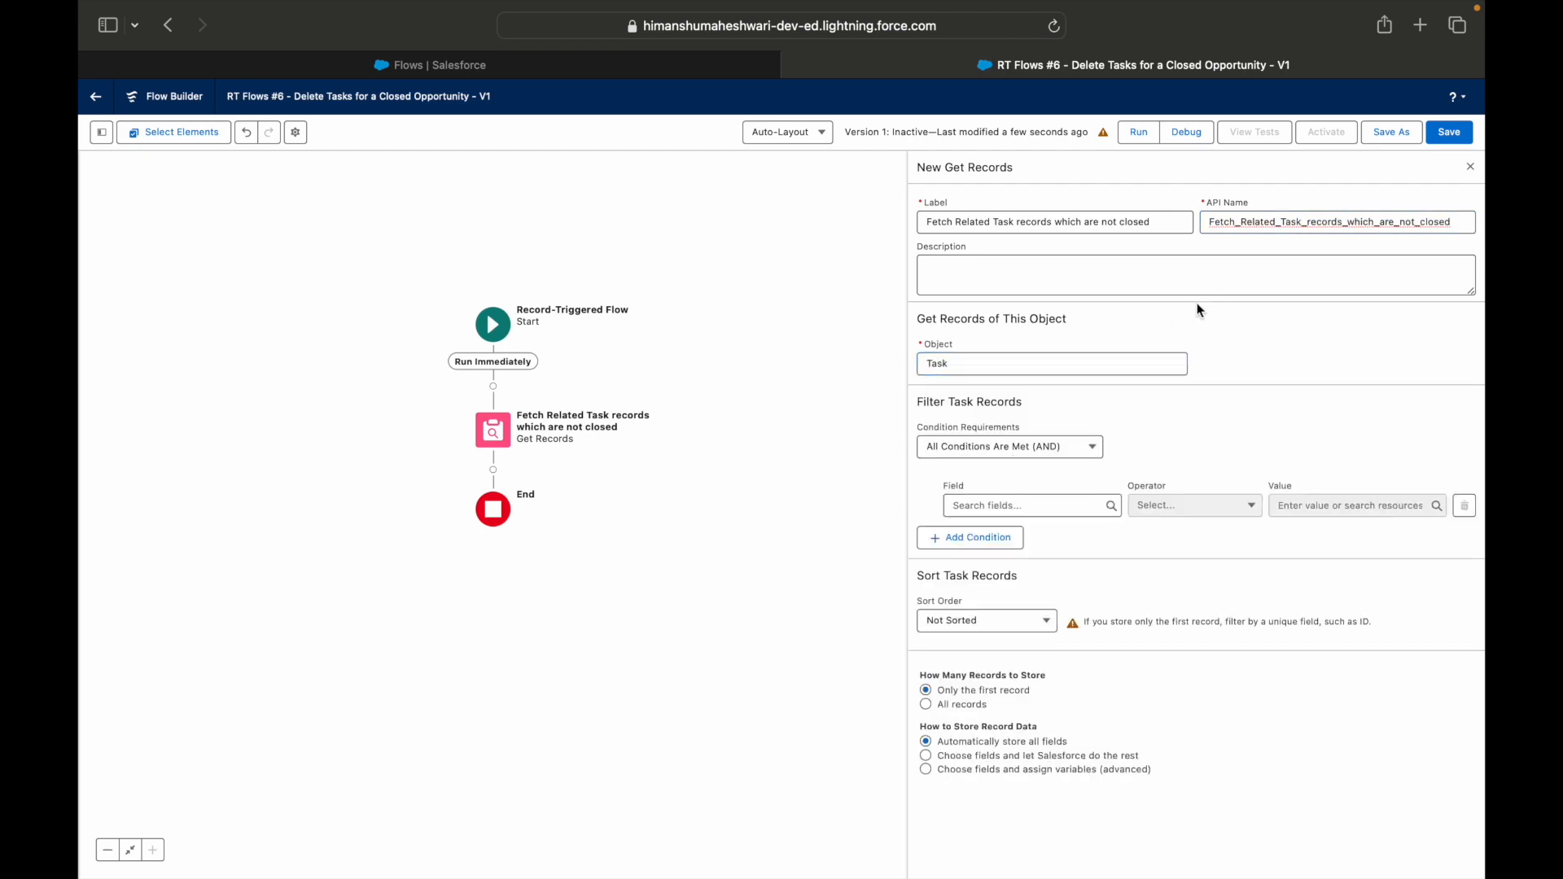
Filter the Task records to those whose Status Does Not Equal Completed.
{"action": "left_click", "coordinate": [1024, 504]}
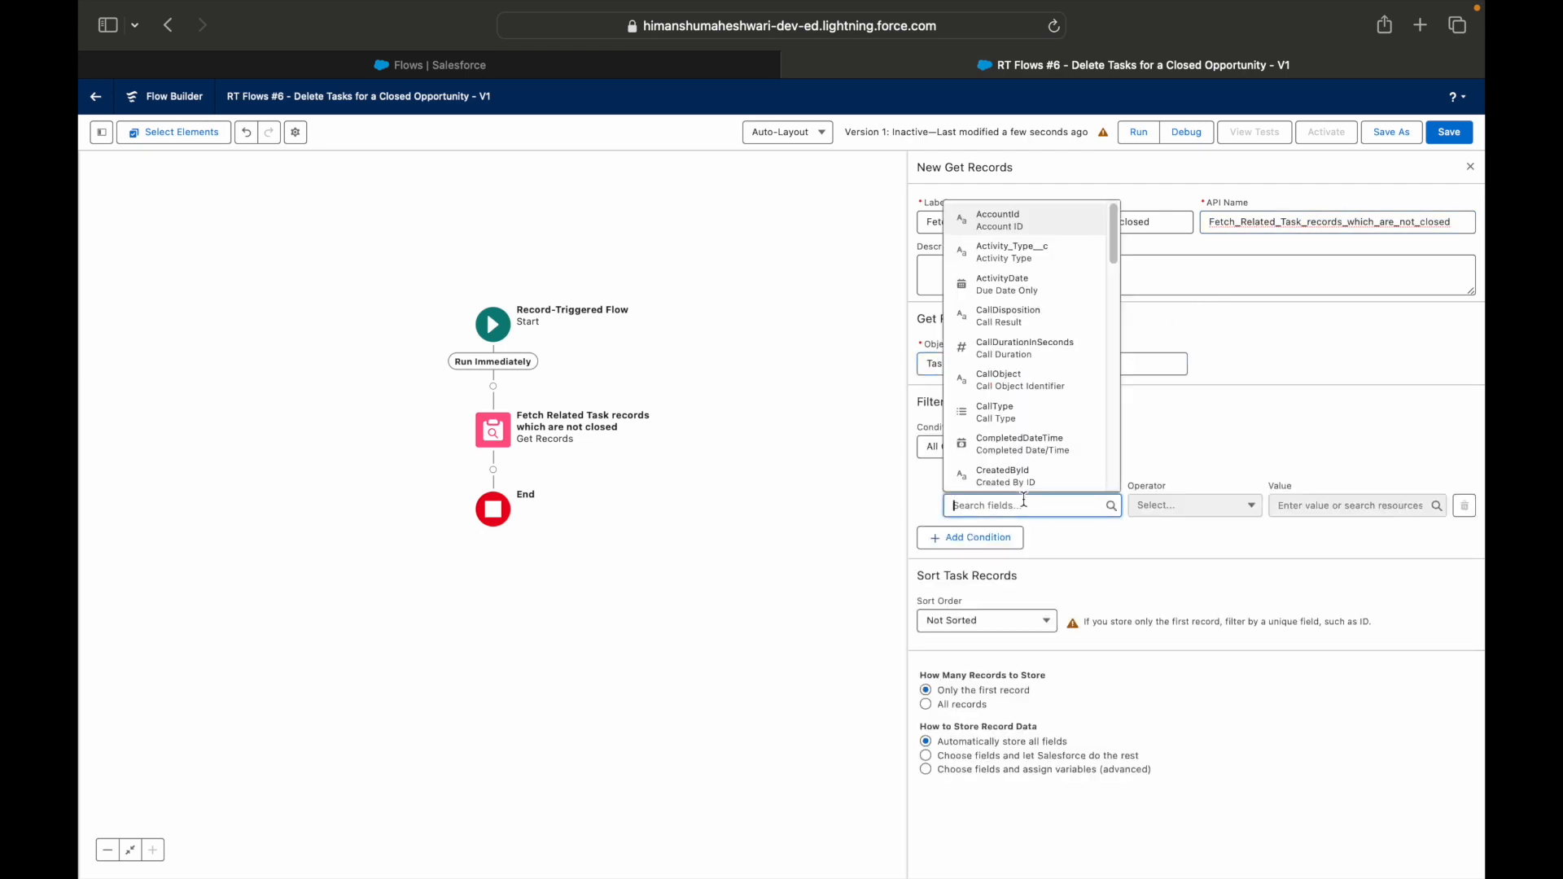
{"action": "type", "text": "Stat"}
{"action": "left_click", "coordinate": [1116, 478]}
{"action": "left_click", "coordinate": [1193, 508]}
{"action": "left_click", "coordinate": [1194, 556]}
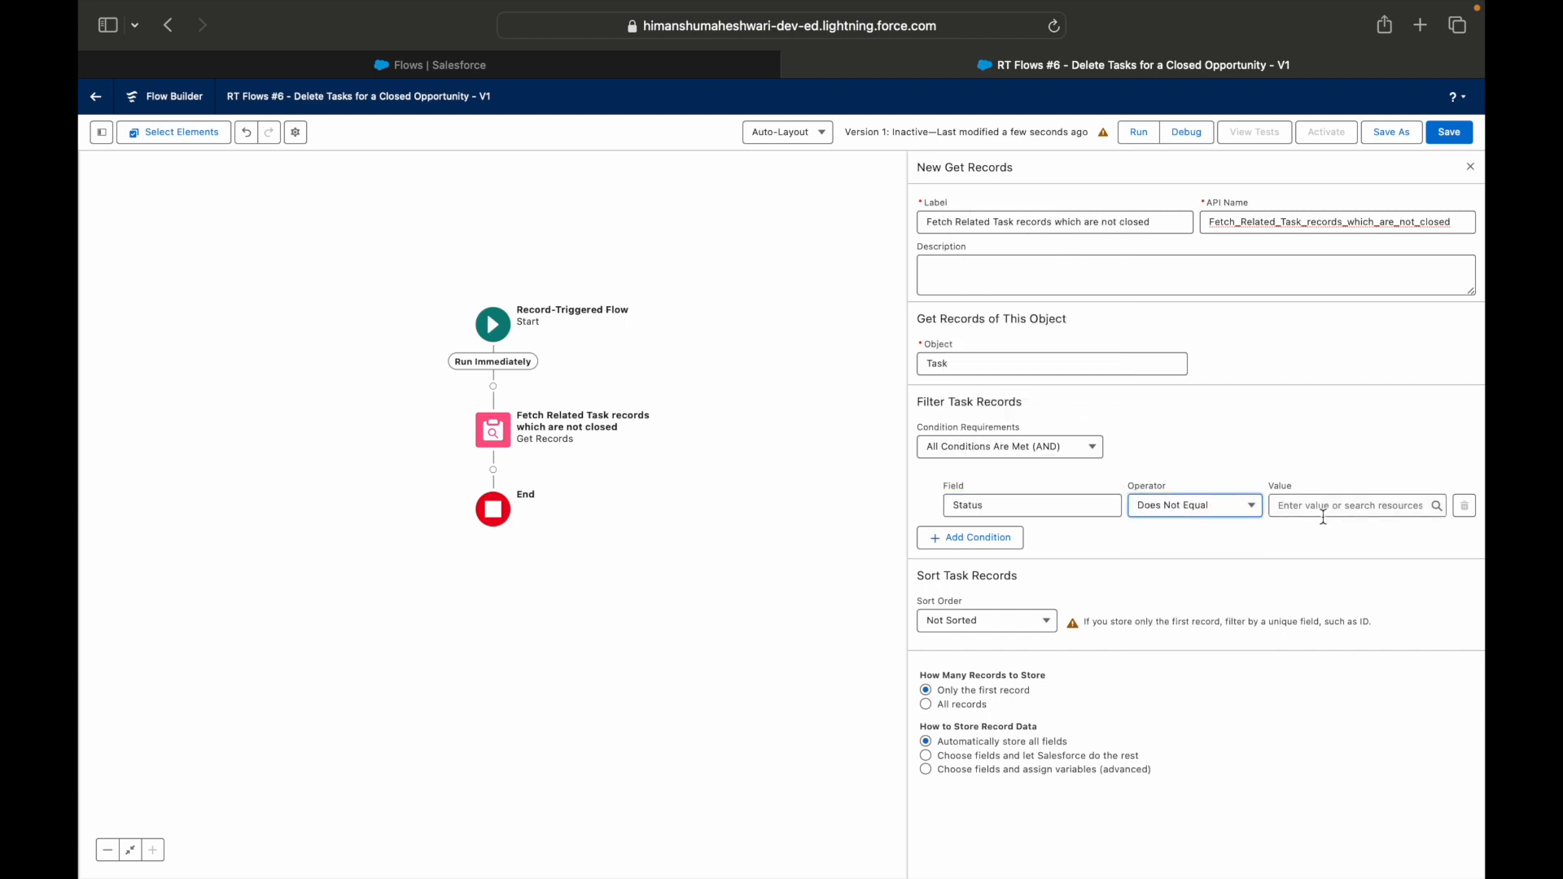
{"action": "left_click", "coordinate": [1323, 514]}
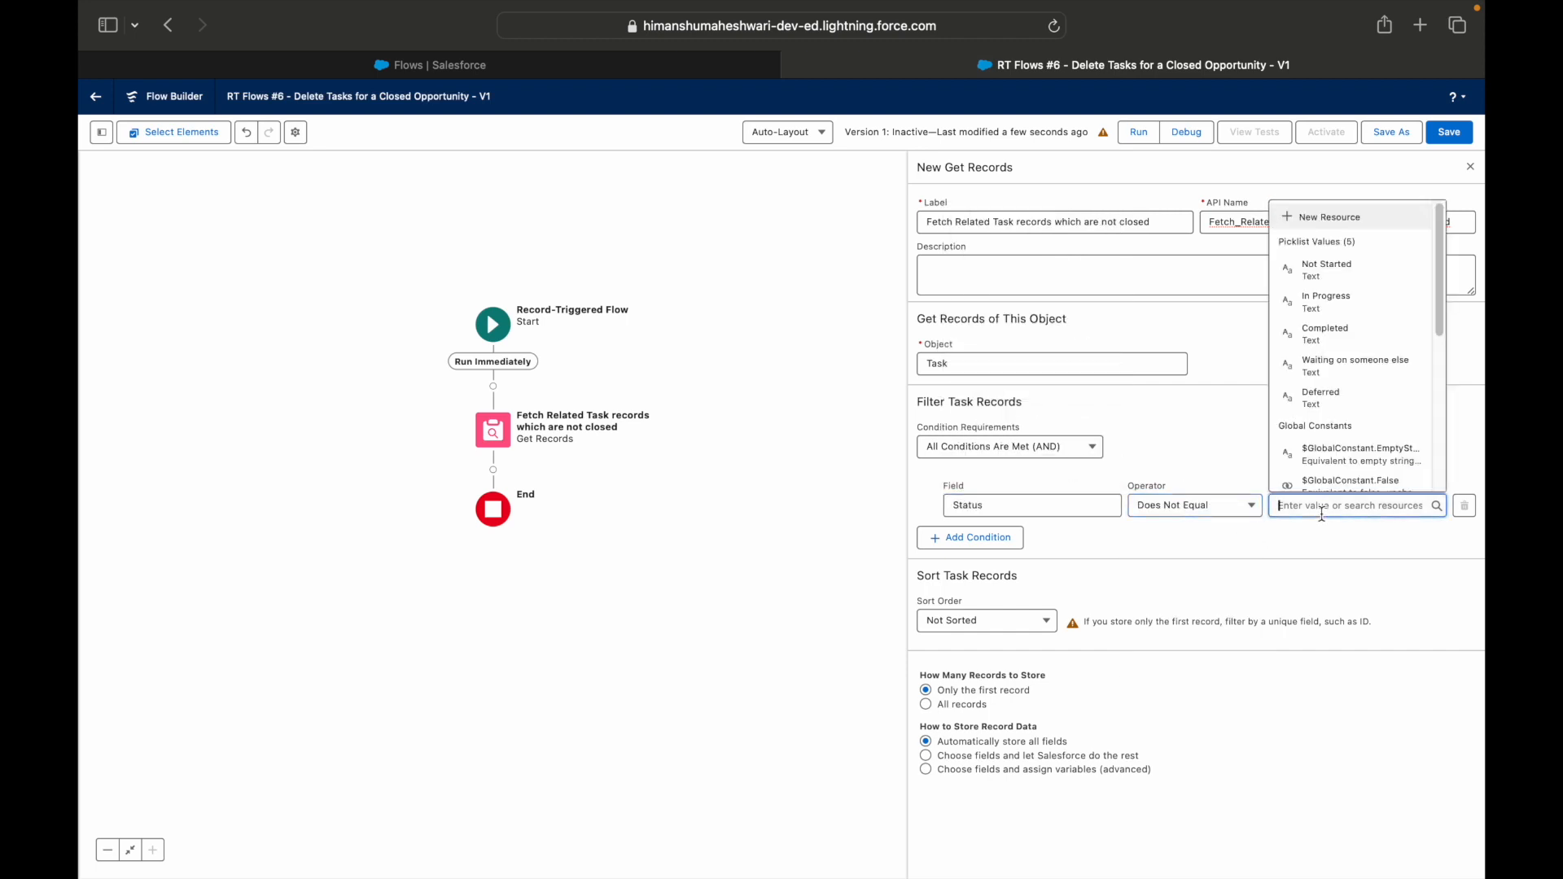
{"action": "left_click", "coordinate": [1333, 339]}
{"action": "left_click", "coordinate": [1326, 504]}
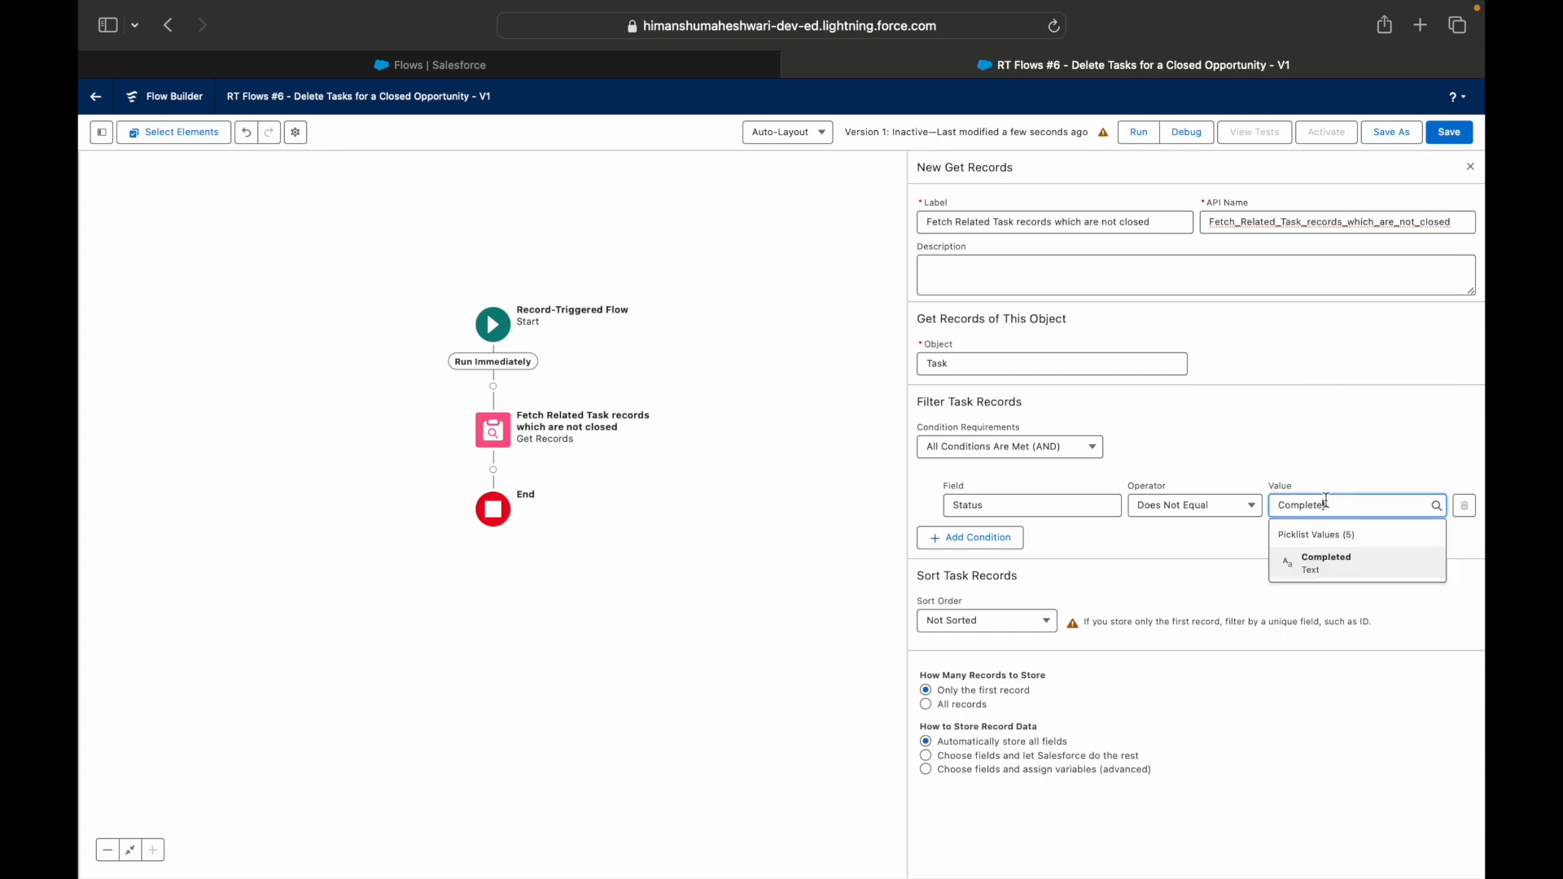
{"action": "left_click", "coordinate": [1353, 477]}
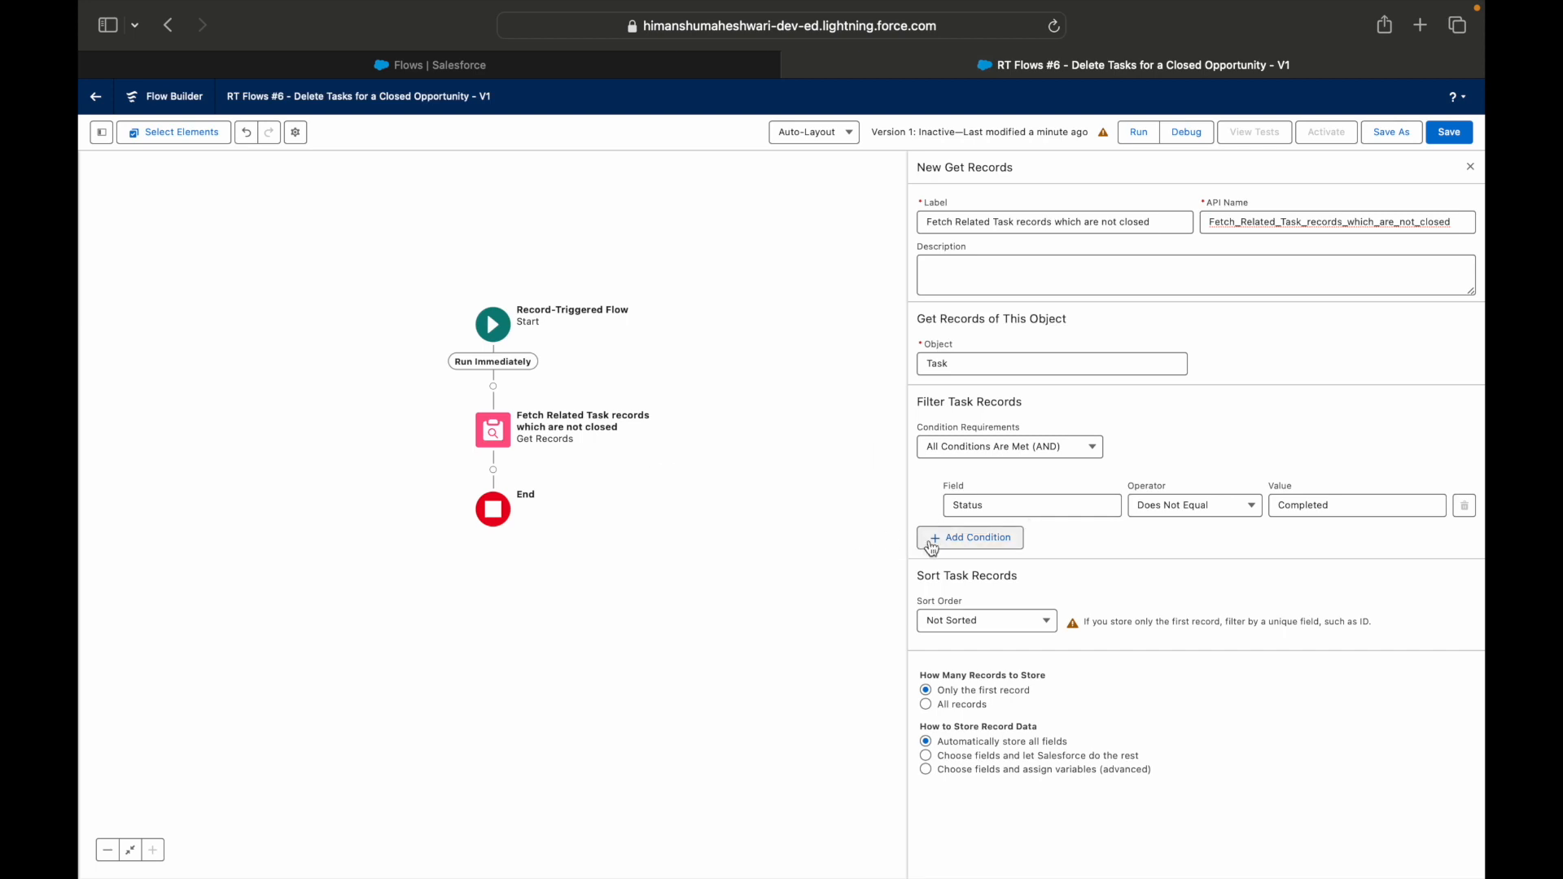
Add a second filter condition, WhatId Equals $Record > Opportunity ID, and set the Get Records element to store all records.
{"action": "left_click", "coordinate": [970, 538]}
{"action": "left_click", "coordinate": [988, 551]}
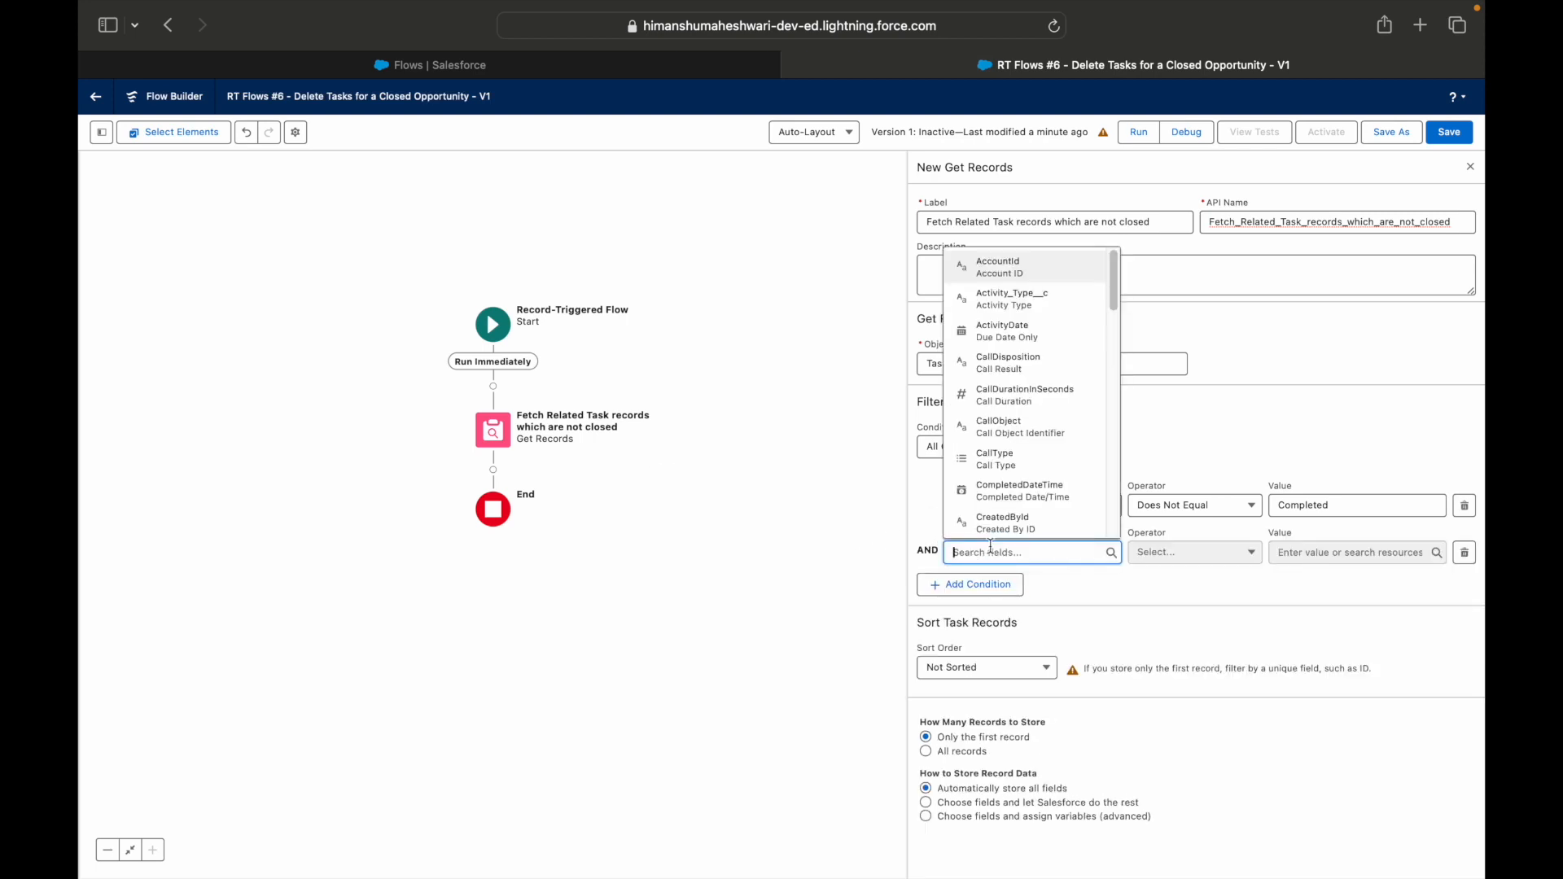
{"action": "type", "text": "What"}
{"action": "left_click", "coordinate": [995, 526]}
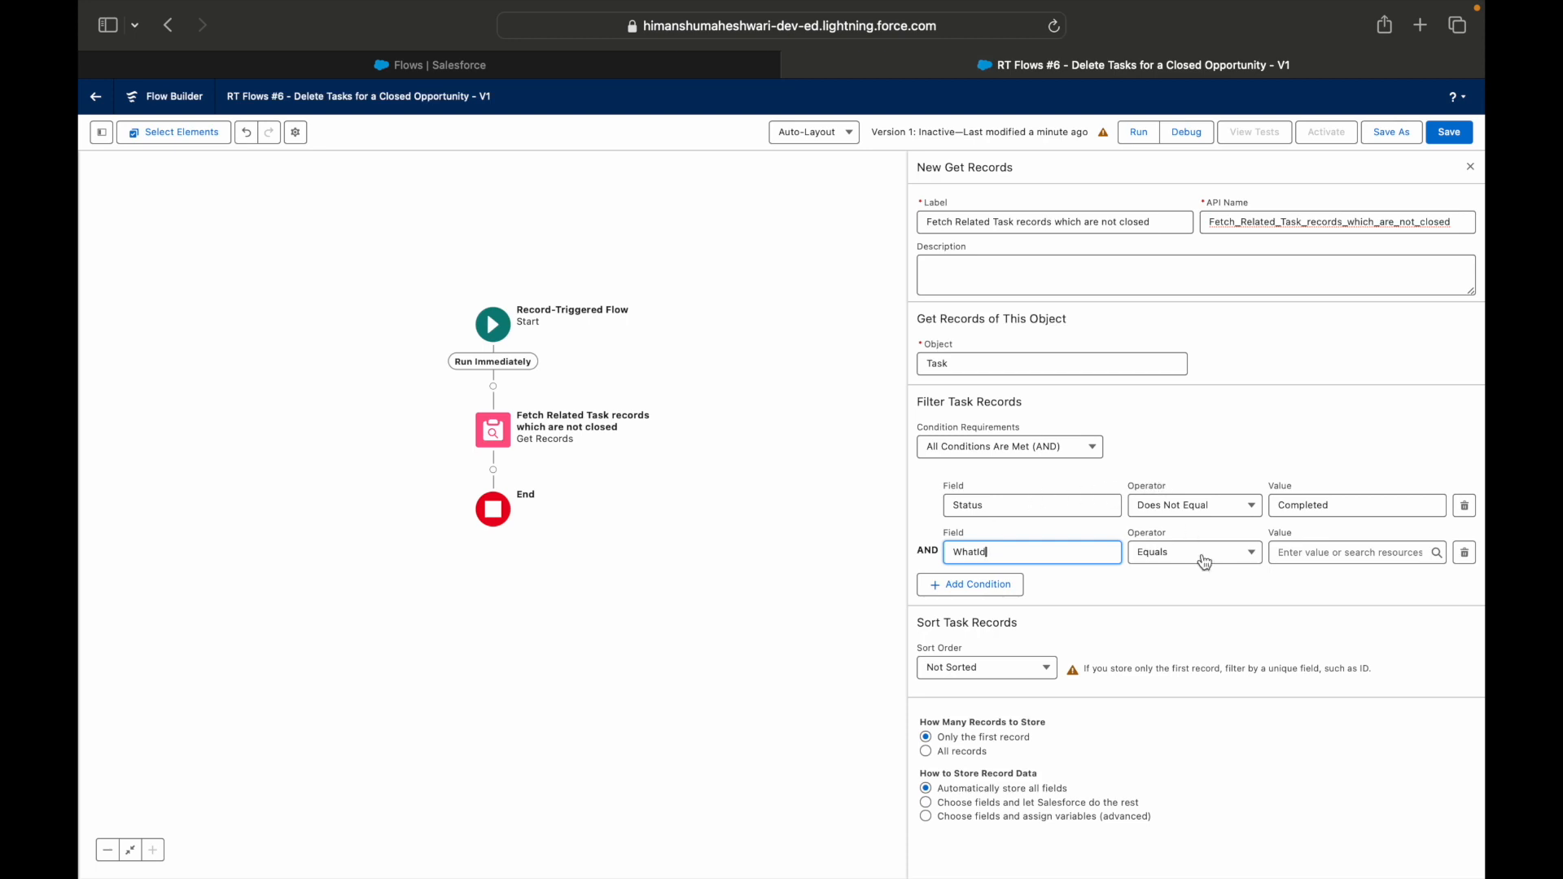
{"action": "left_click", "coordinate": [1285, 554]}
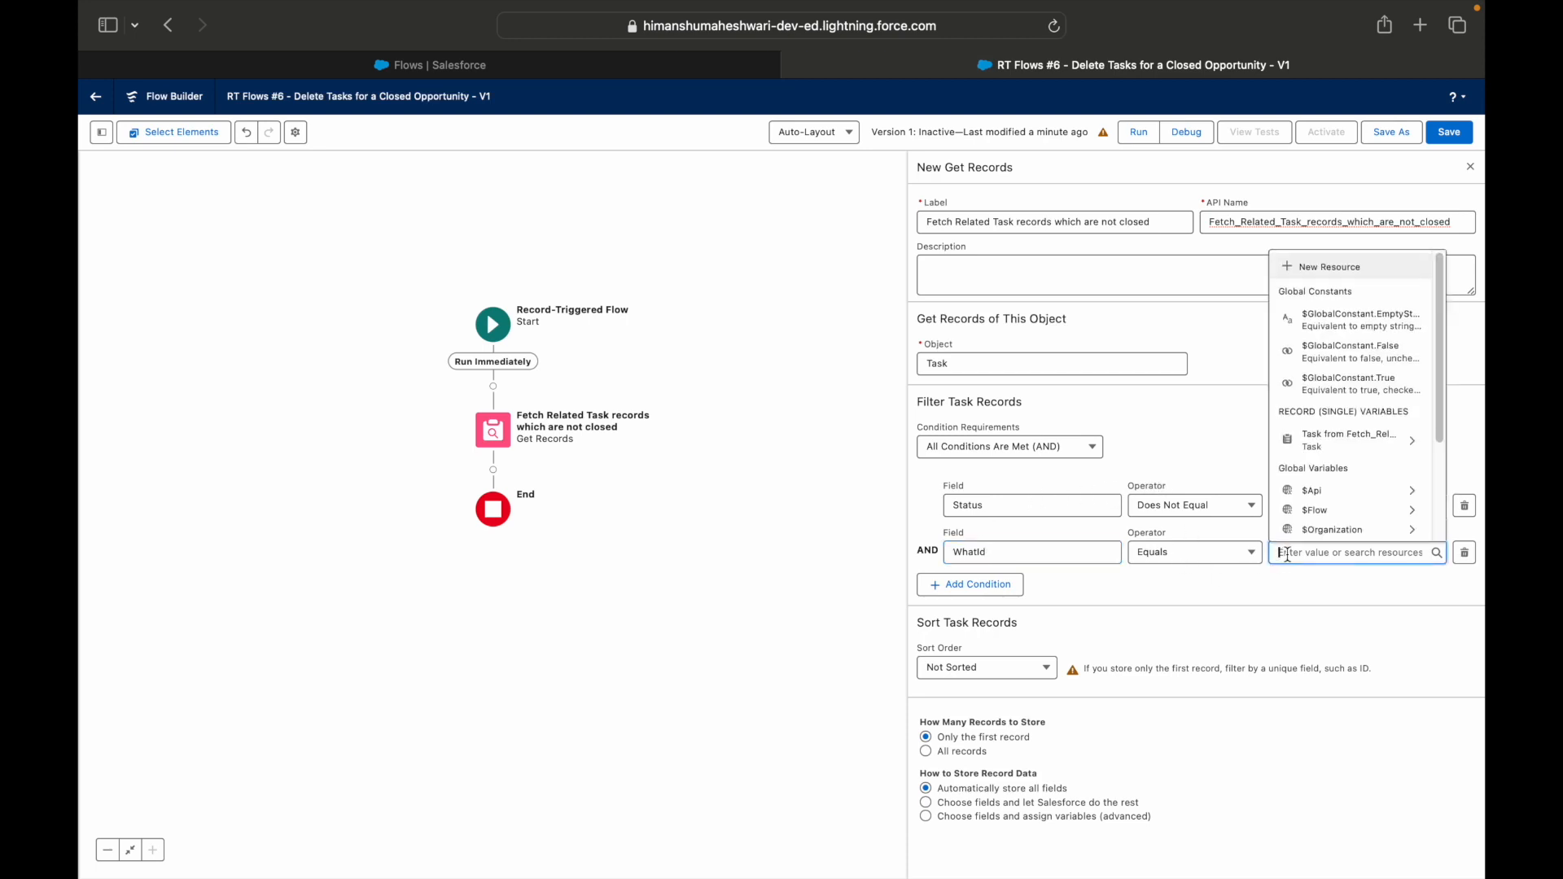
{"action": "type", "text": "Record"}
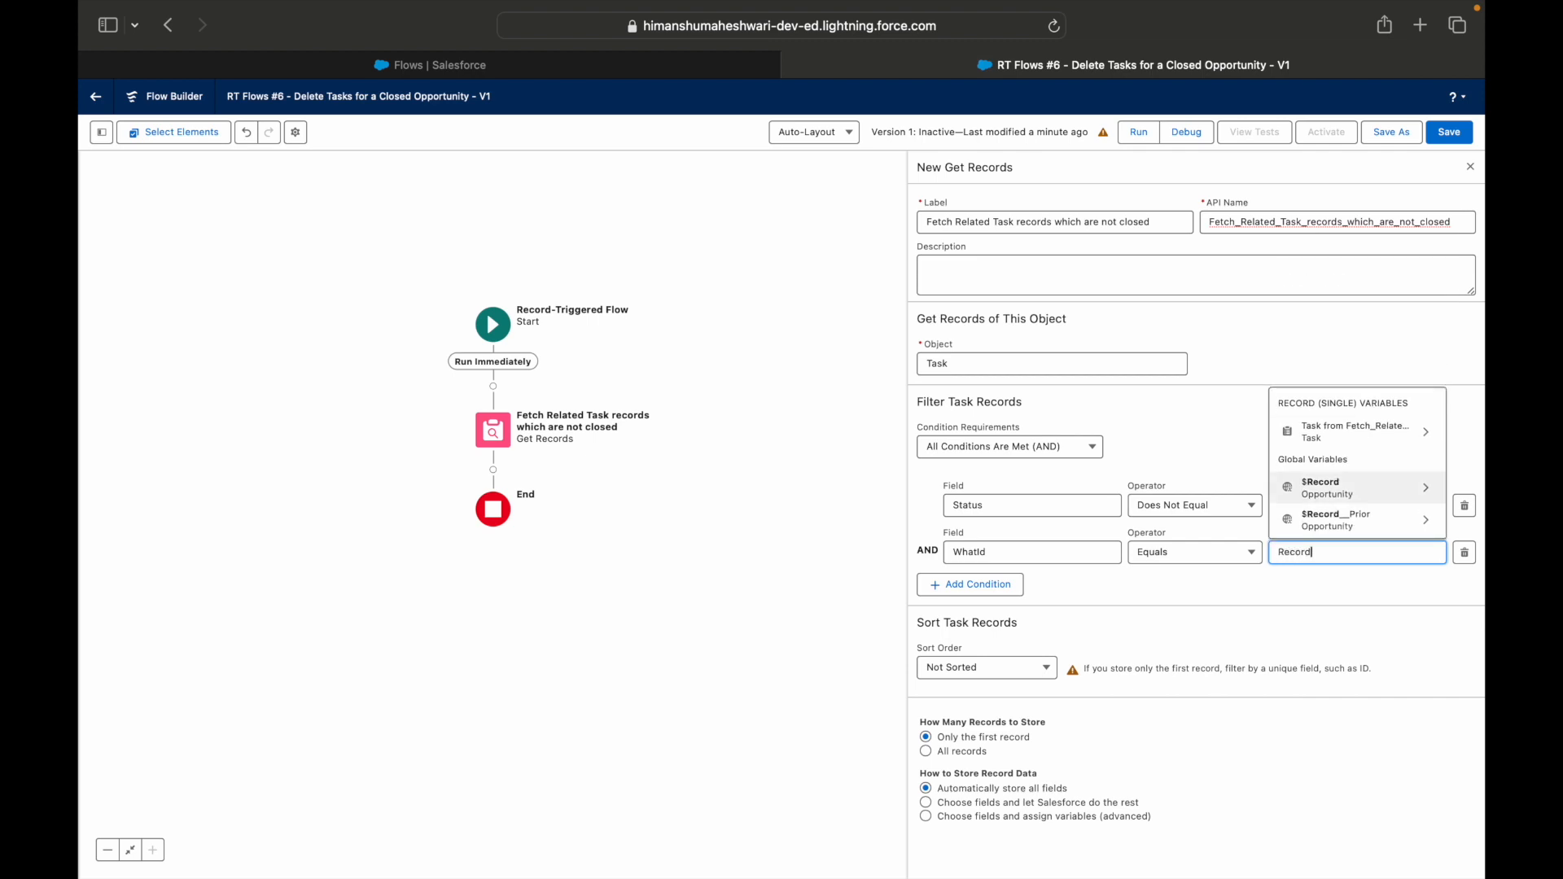
{"action": "left_click", "coordinate": [1352, 487]}
{"action": "type", "text": "Id"}
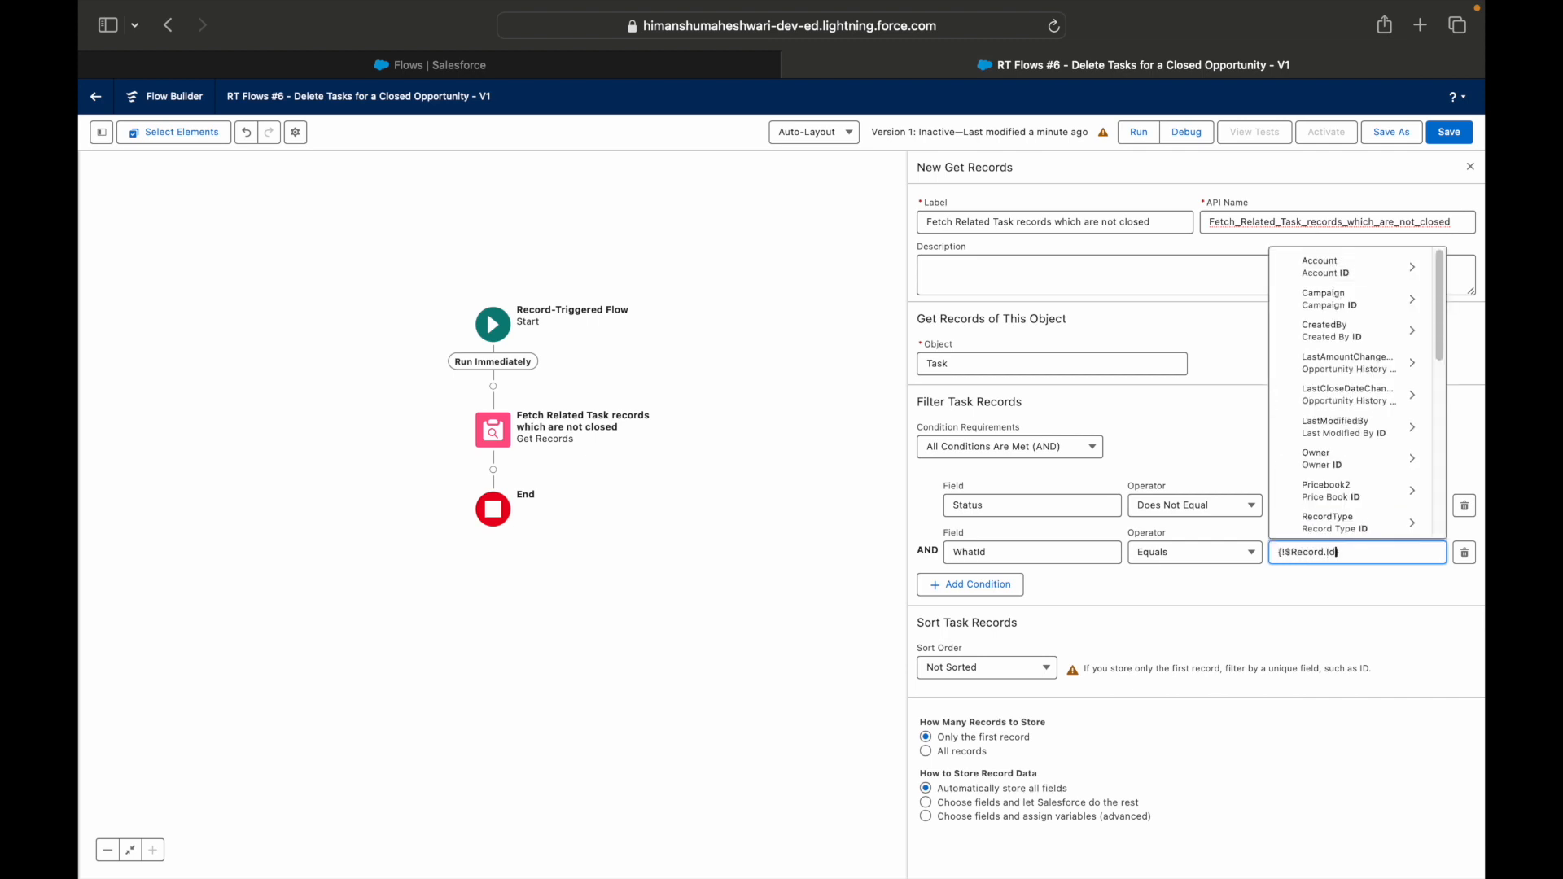
{"action": "left_click", "coordinate": [1277, 569]}
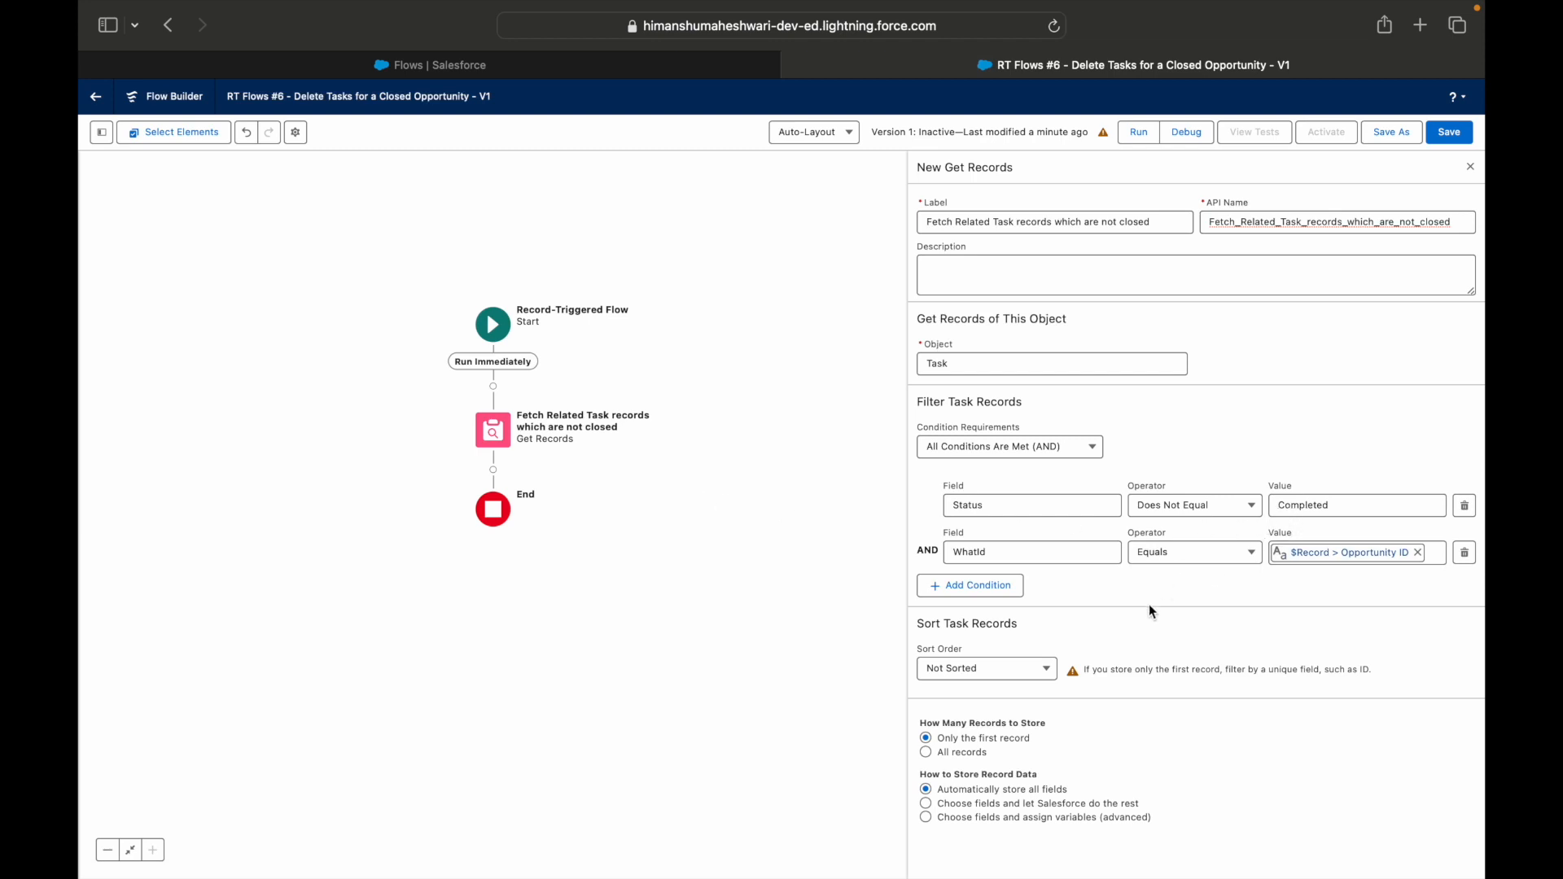
{"action": "left_click", "coordinate": [969, 755]}
{"action": "left_click", "coordinate": [1004, 807]}
{"action": "scroll", "coordinate": [1018, 808], "scroll_direction": "down", "scroll_amount": 2}
{"action": "left_click", "coordinate": [1024, 824]}
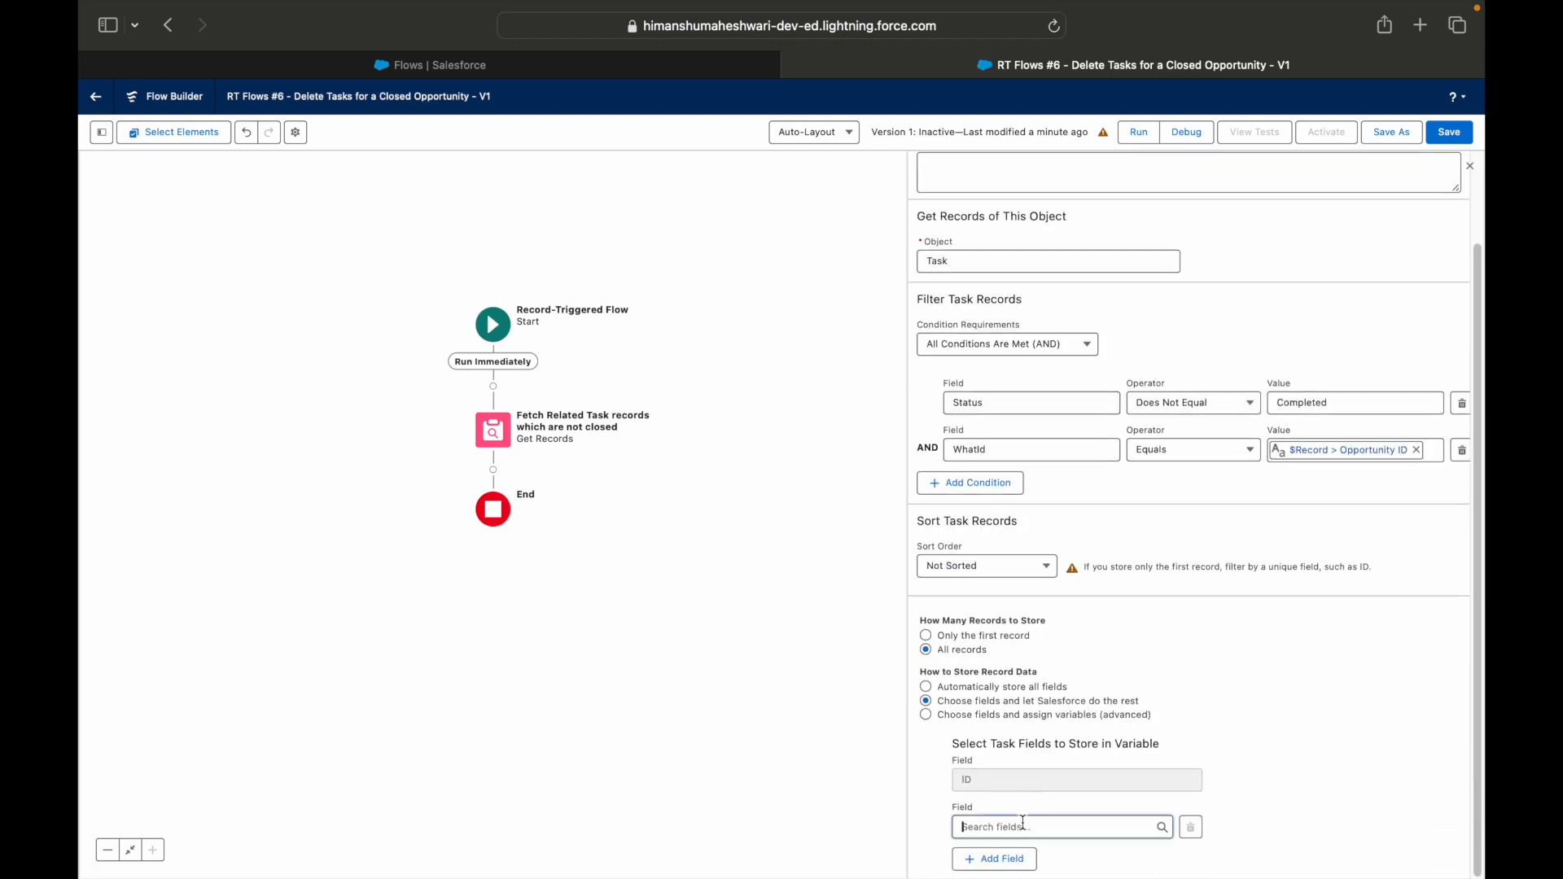
{"action": "left_click", "coordinate": [1266, 727]}
{"action": "left_click", "coordinate": [1036, 720]}
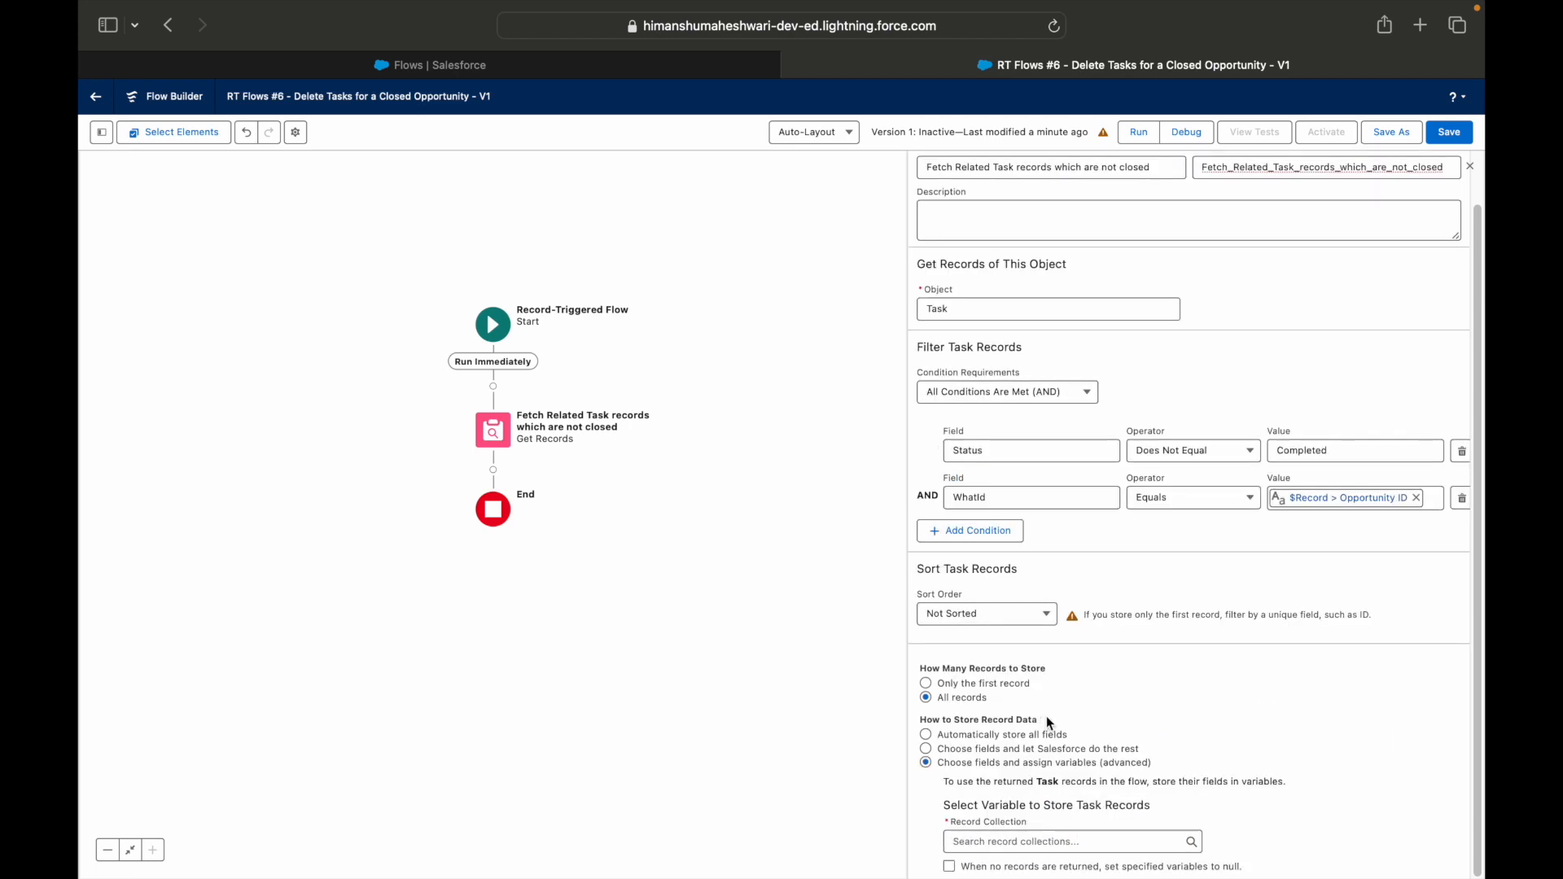
{"action": "left_click", "coordinate": [1018, 839]}
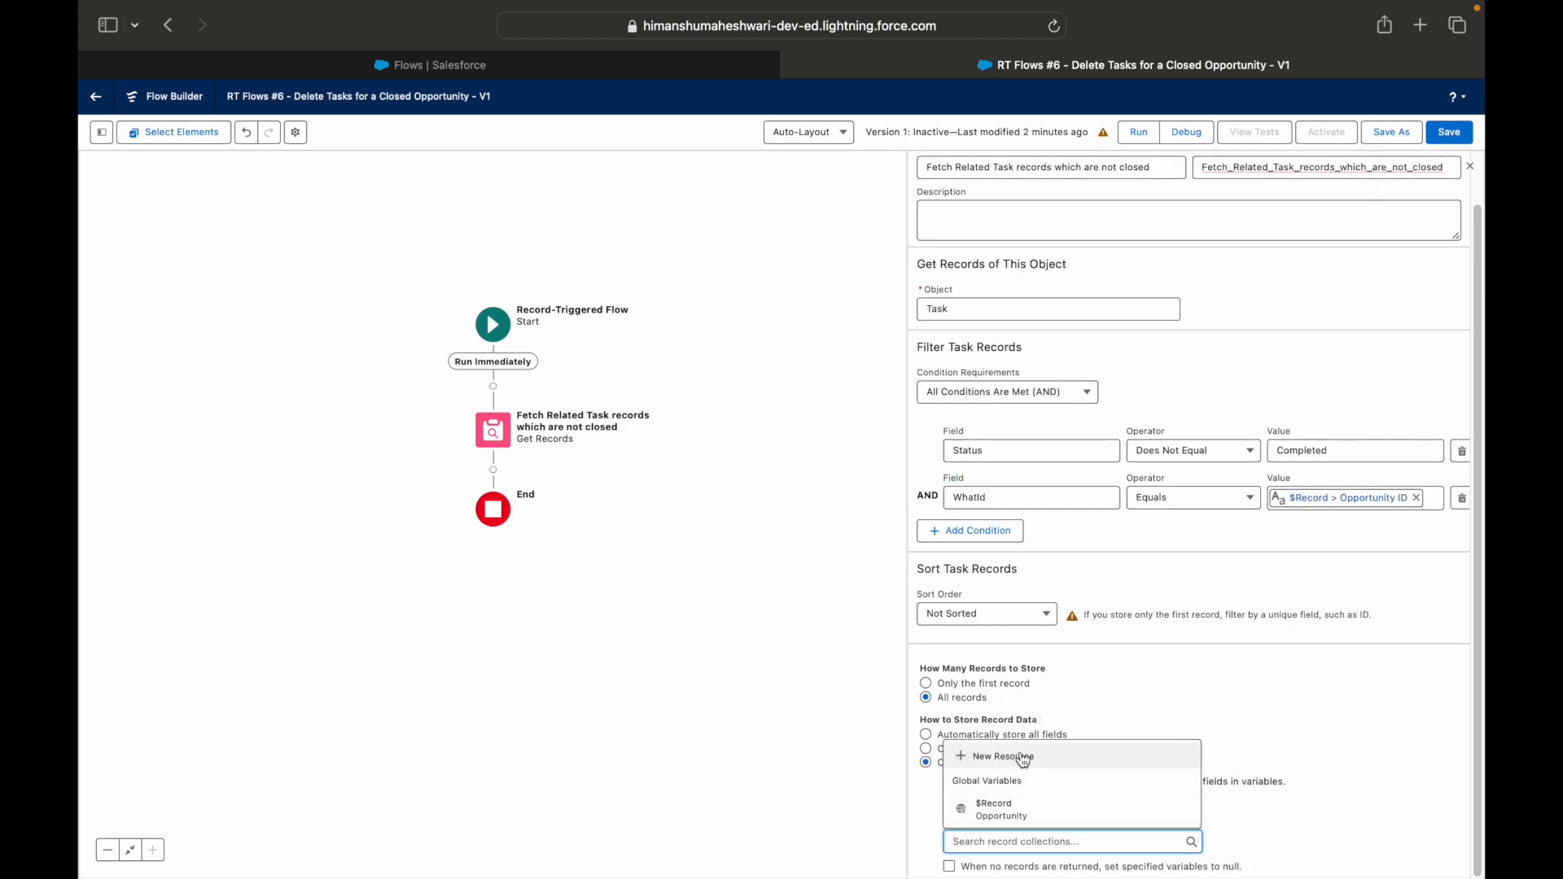
{"action": "left_click", "coordinate": [1176, 774]}
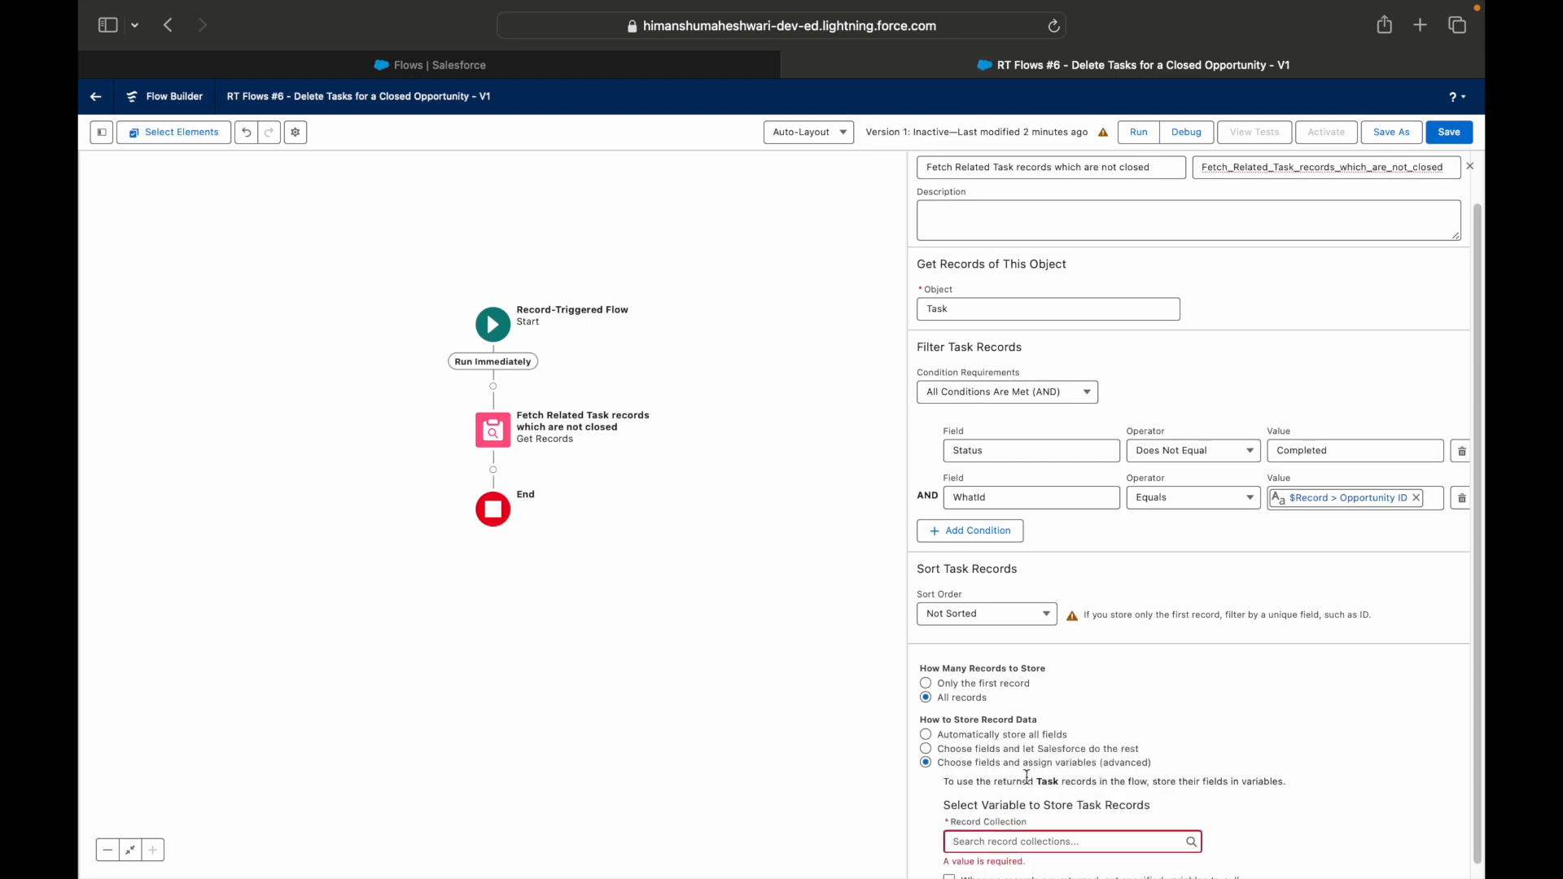
{"action": "left_click", "coordinate": [1027, 733]}
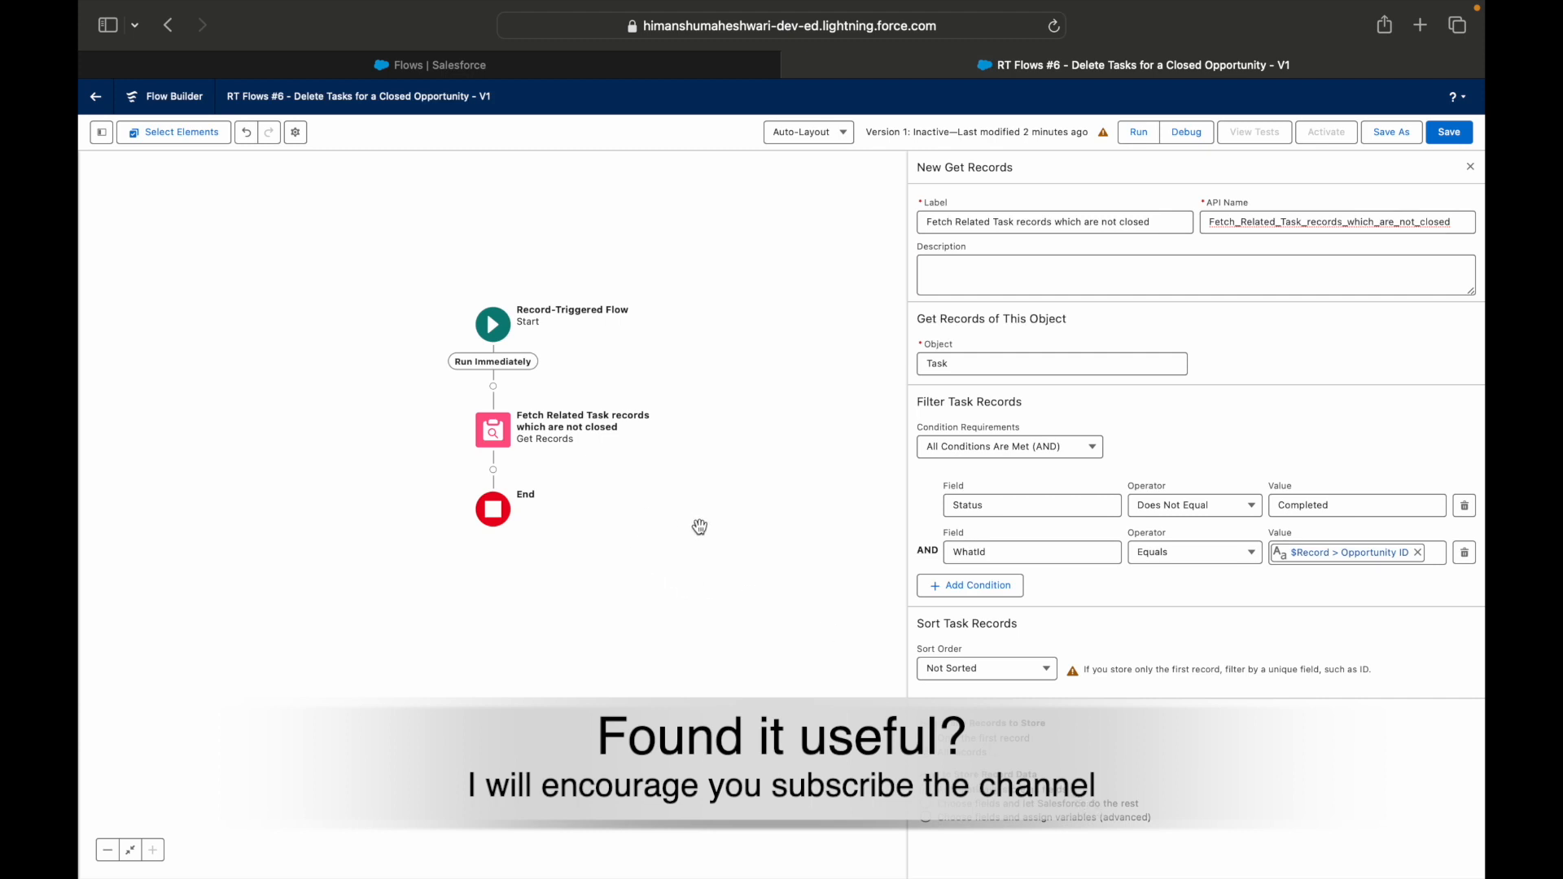
Add a Delete Records element after Get Records, labelled "Delete Tasks that are identified", that deletes the Tasks collection from Fetch_Related_Task_records_which_are_not_closed.
{"action": "left_click", "coordinate": [494, 471]}
{"action": "type", "text": "Delete"}
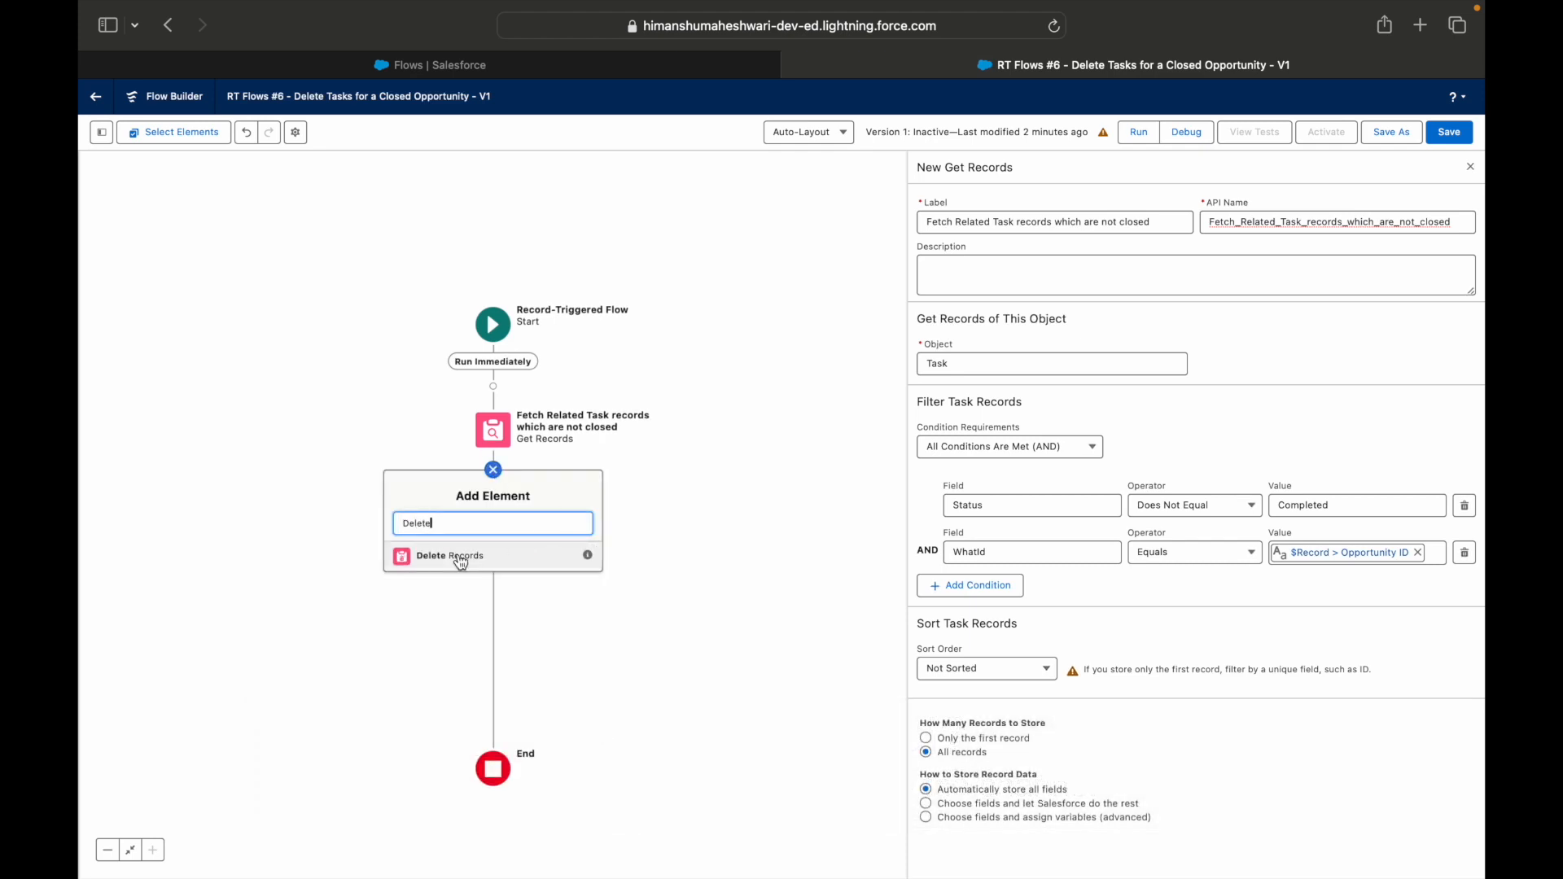
{"action": "left_click", "coordinate": [460, 562]}
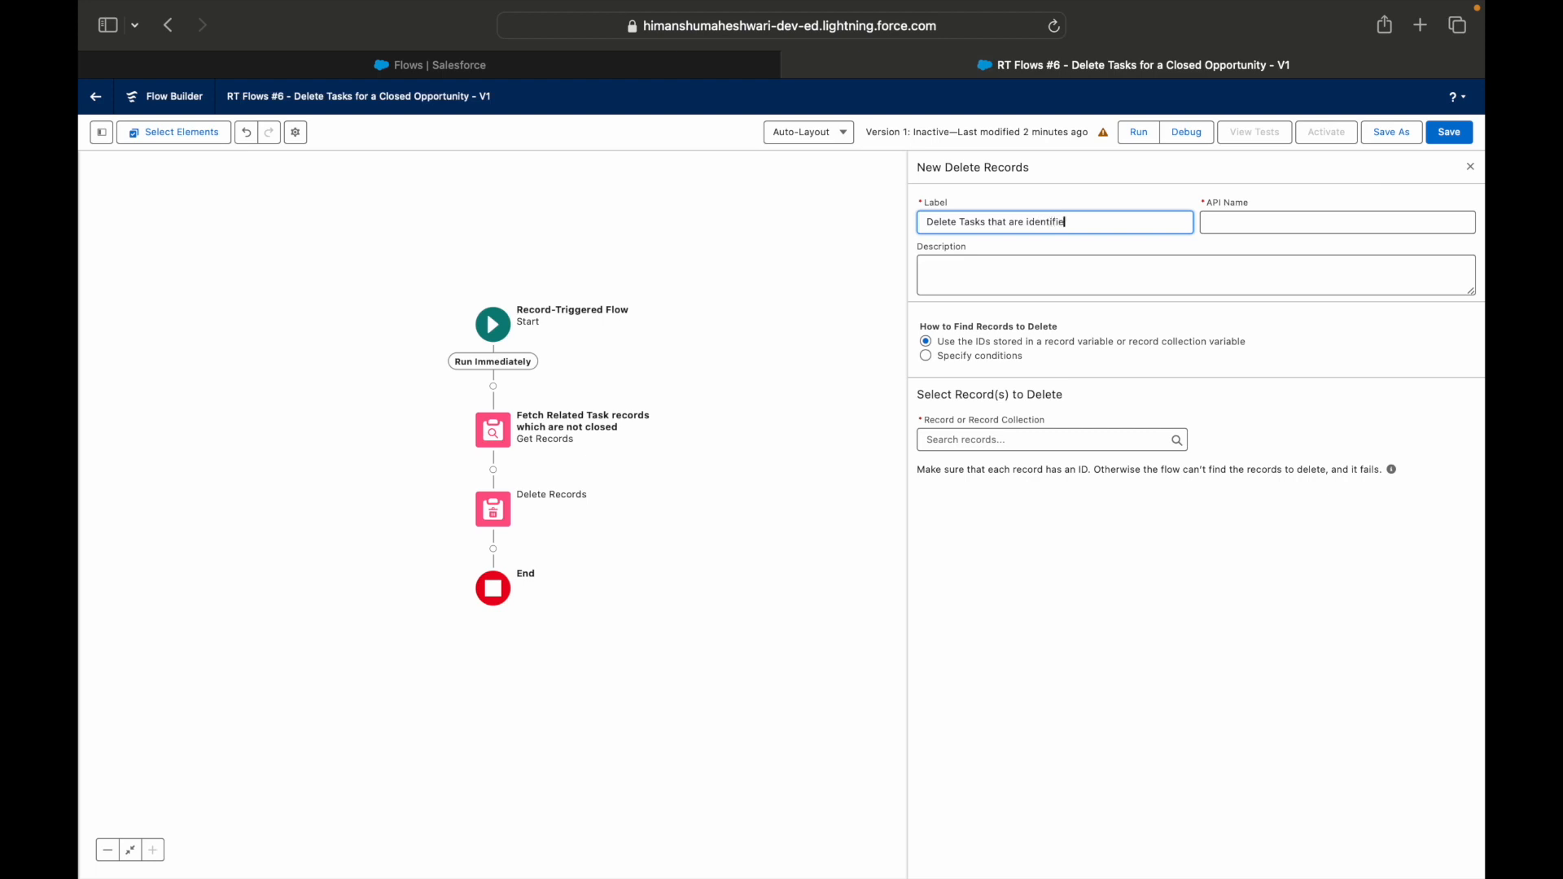
{"action": "key", "text": "Tab"}
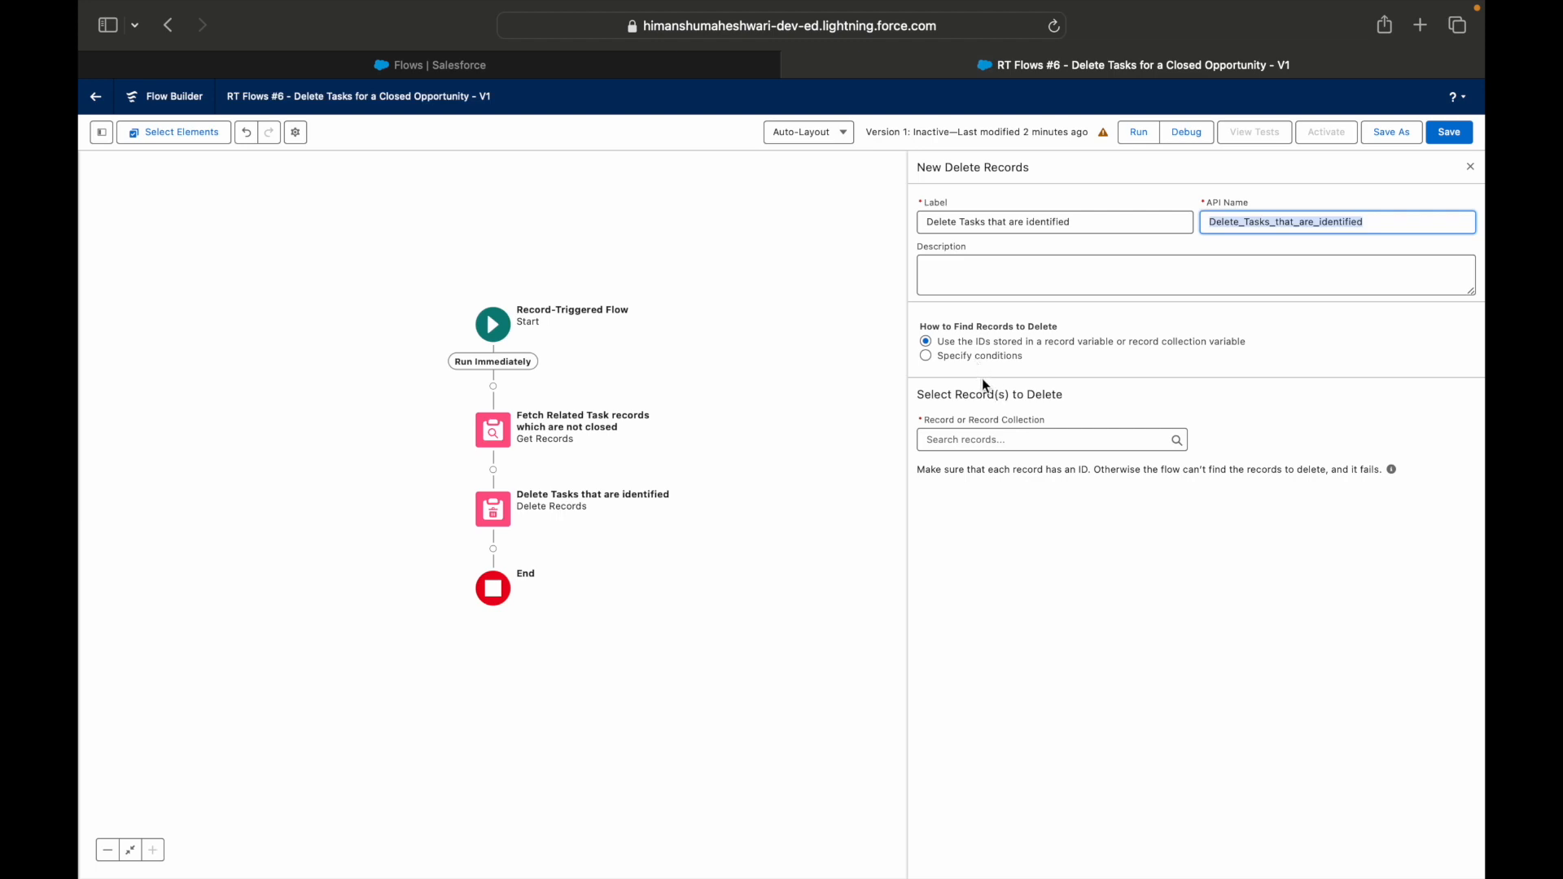
{"action": "left_click", "coordinate": [983, 441]}
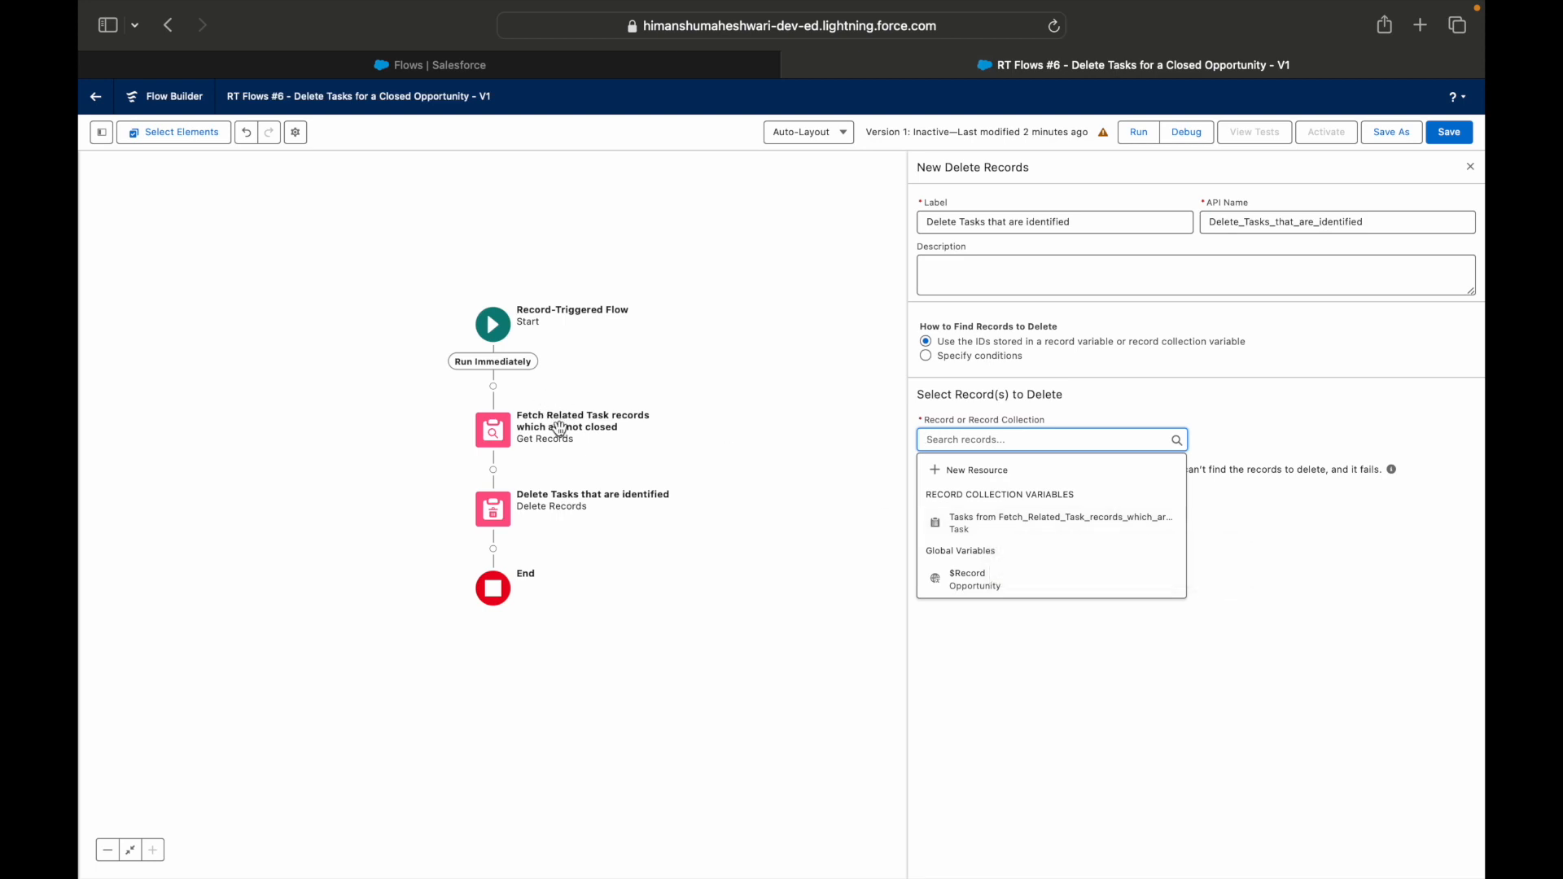
{"action": "left_click", "coordinate": [1055, 527]}
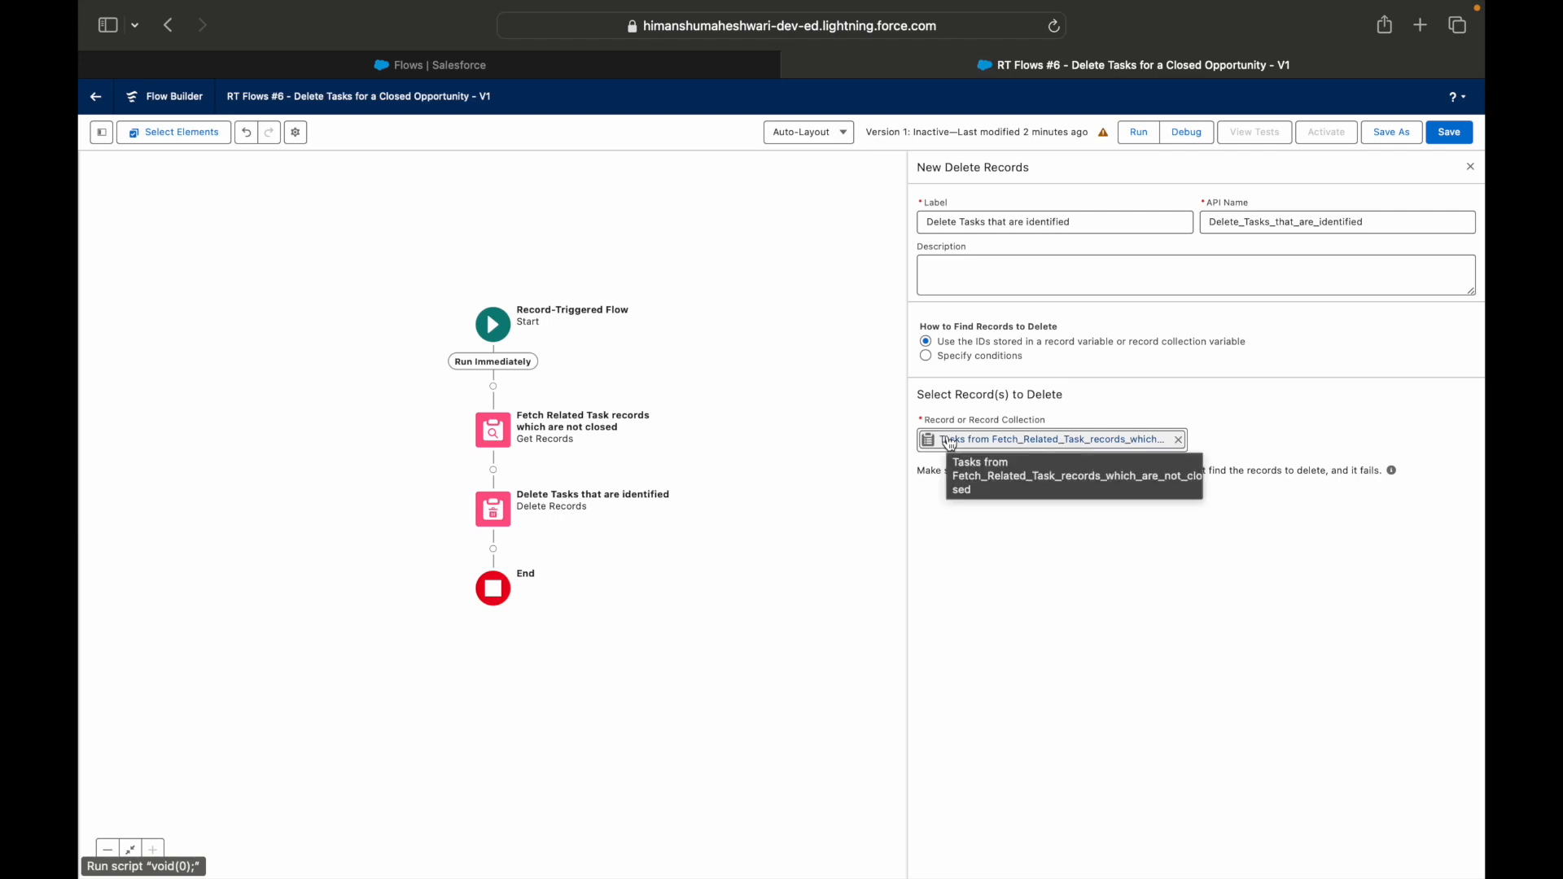
{"action": "left_click", "coordinate": [926, 357]}
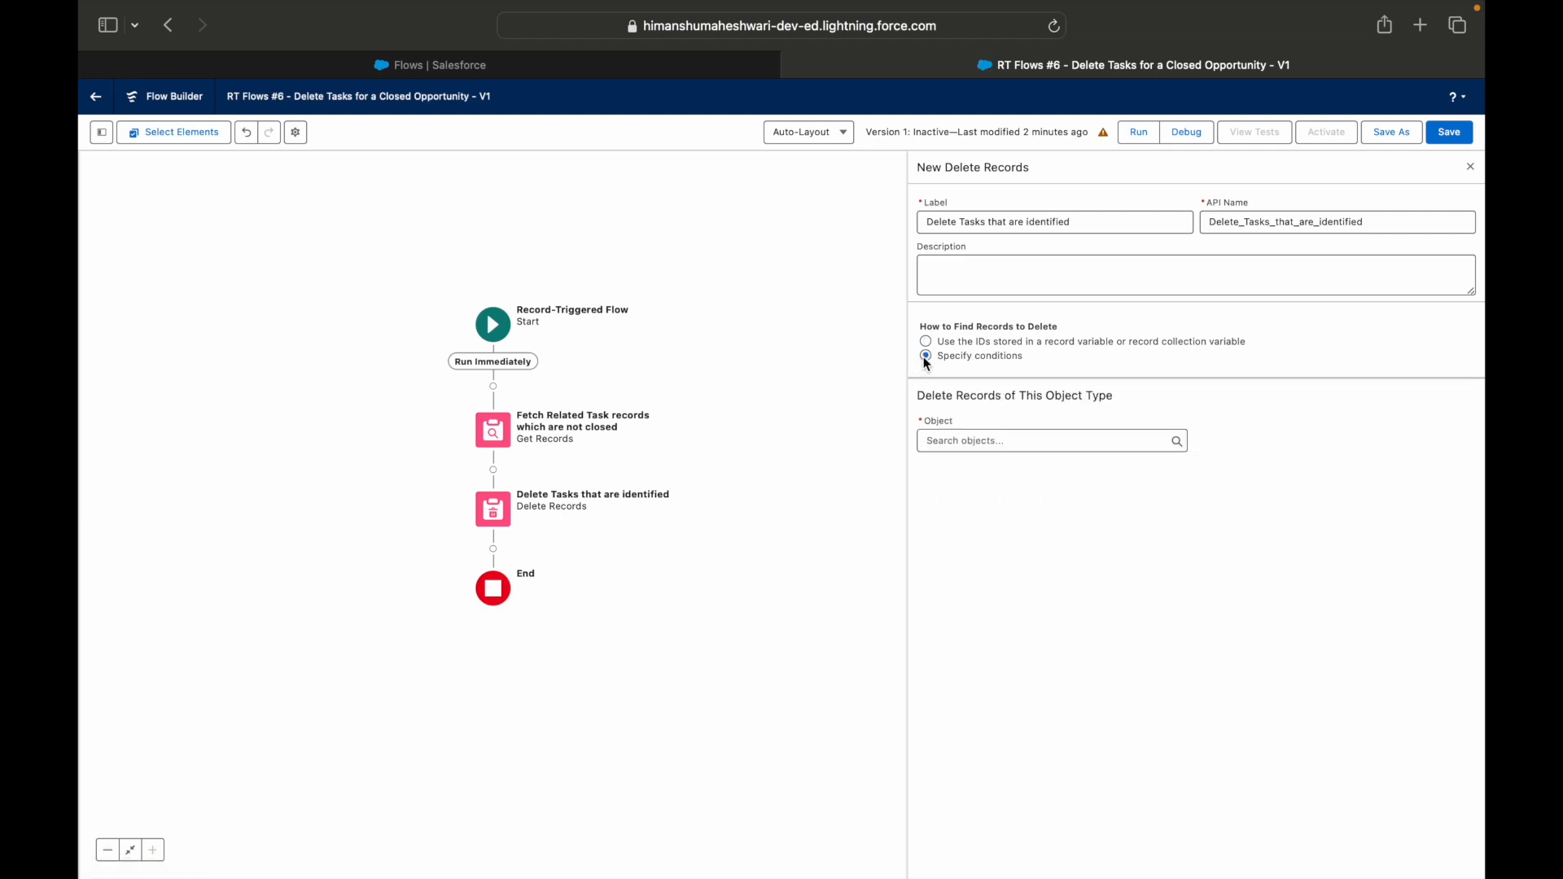
{"action": "left_click", "coordinate": [971, 440]}
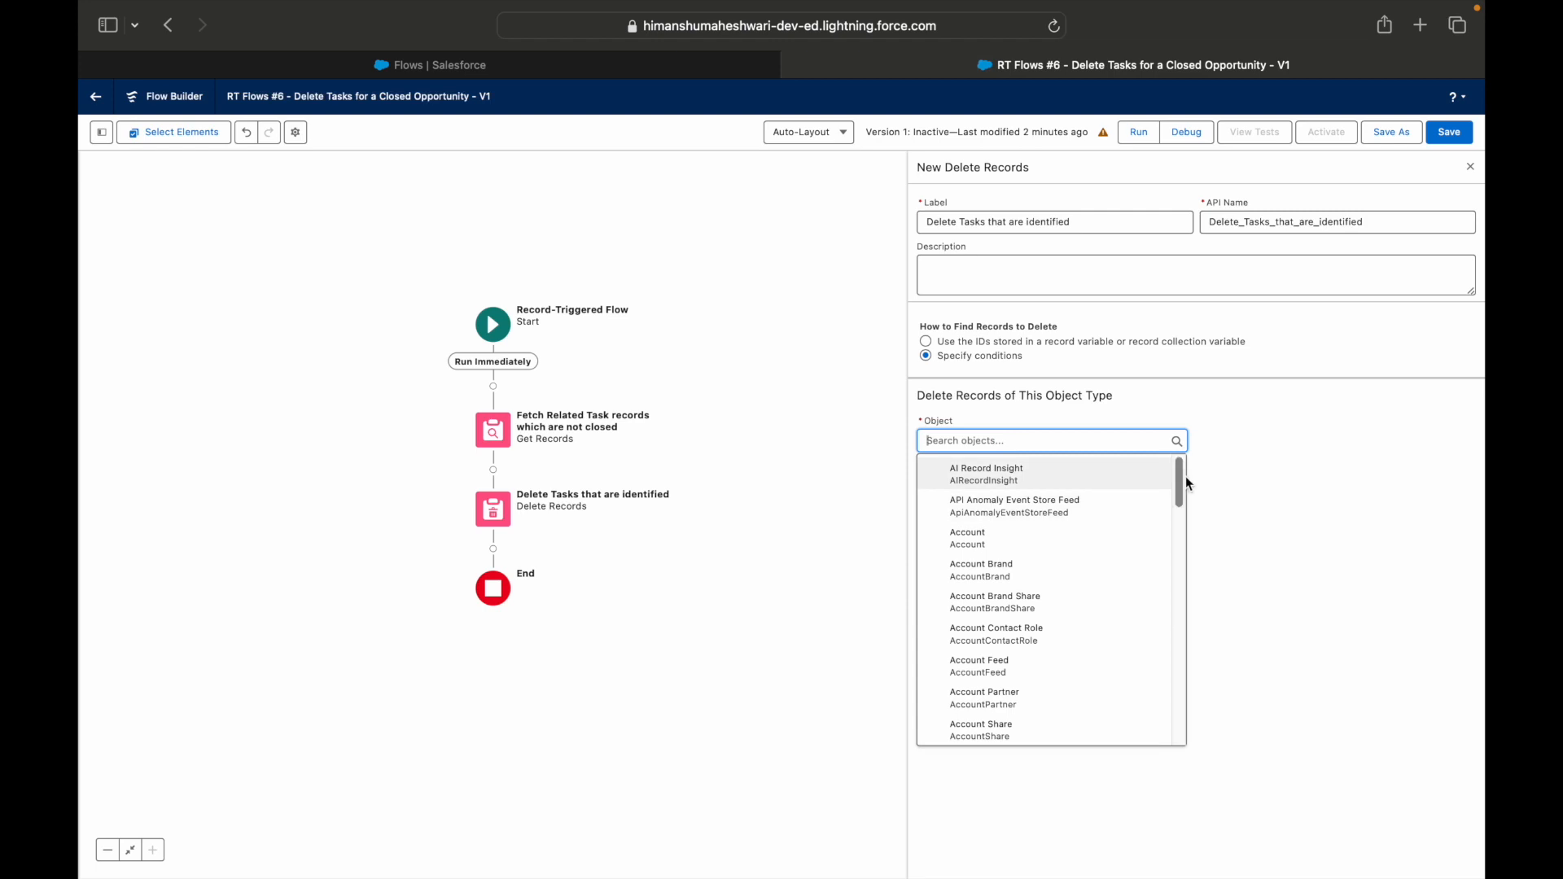
{"action": "left_click", "coordinate": [1209, 398]}
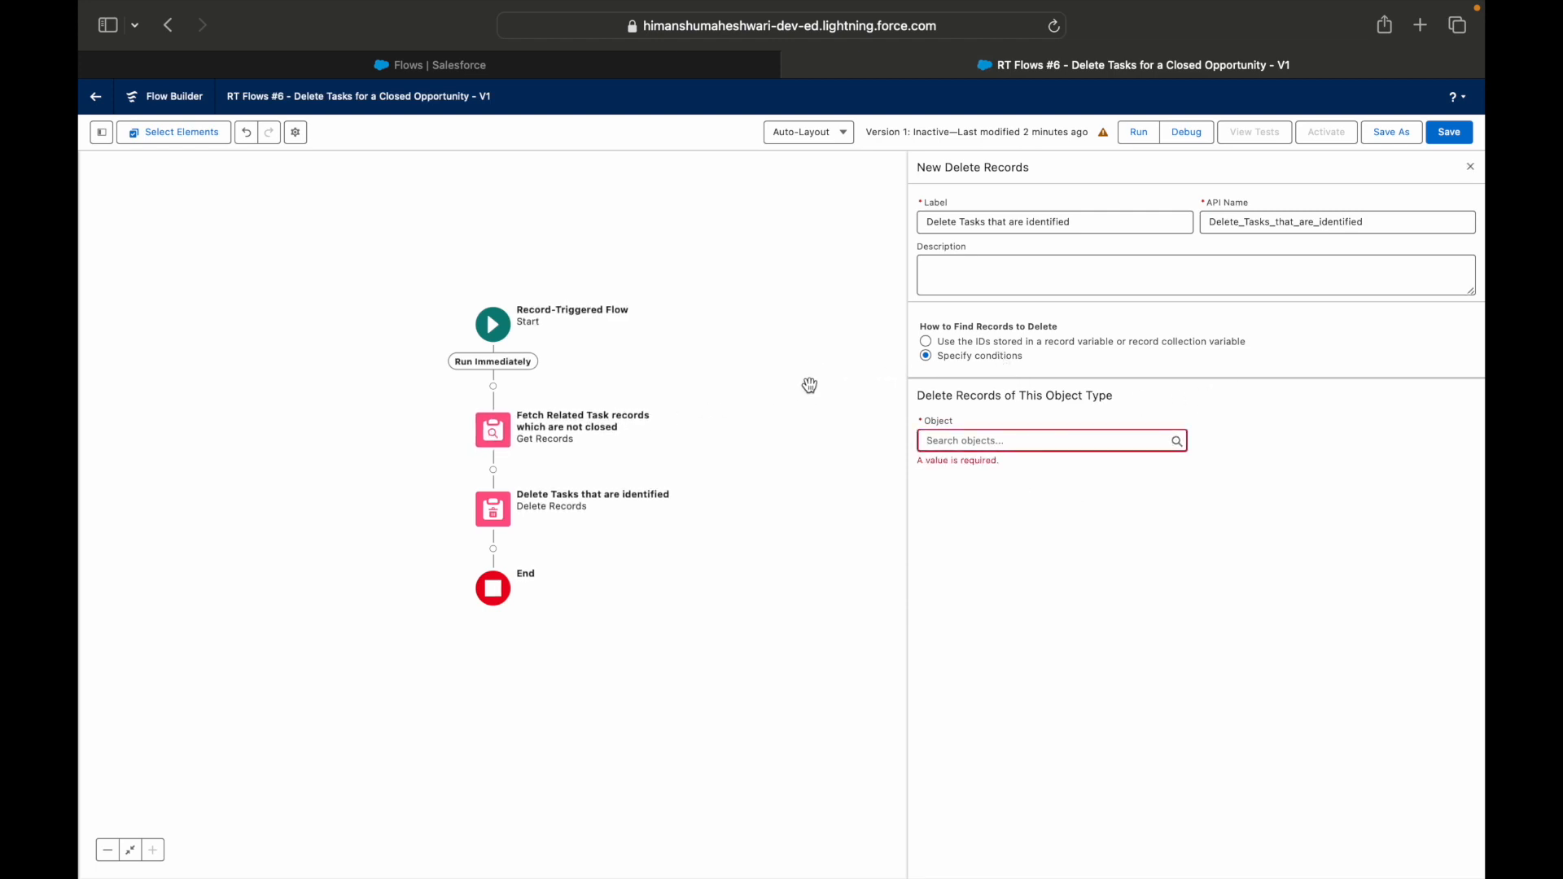
{"action": "left_click", "coordinate": [928, 343]}
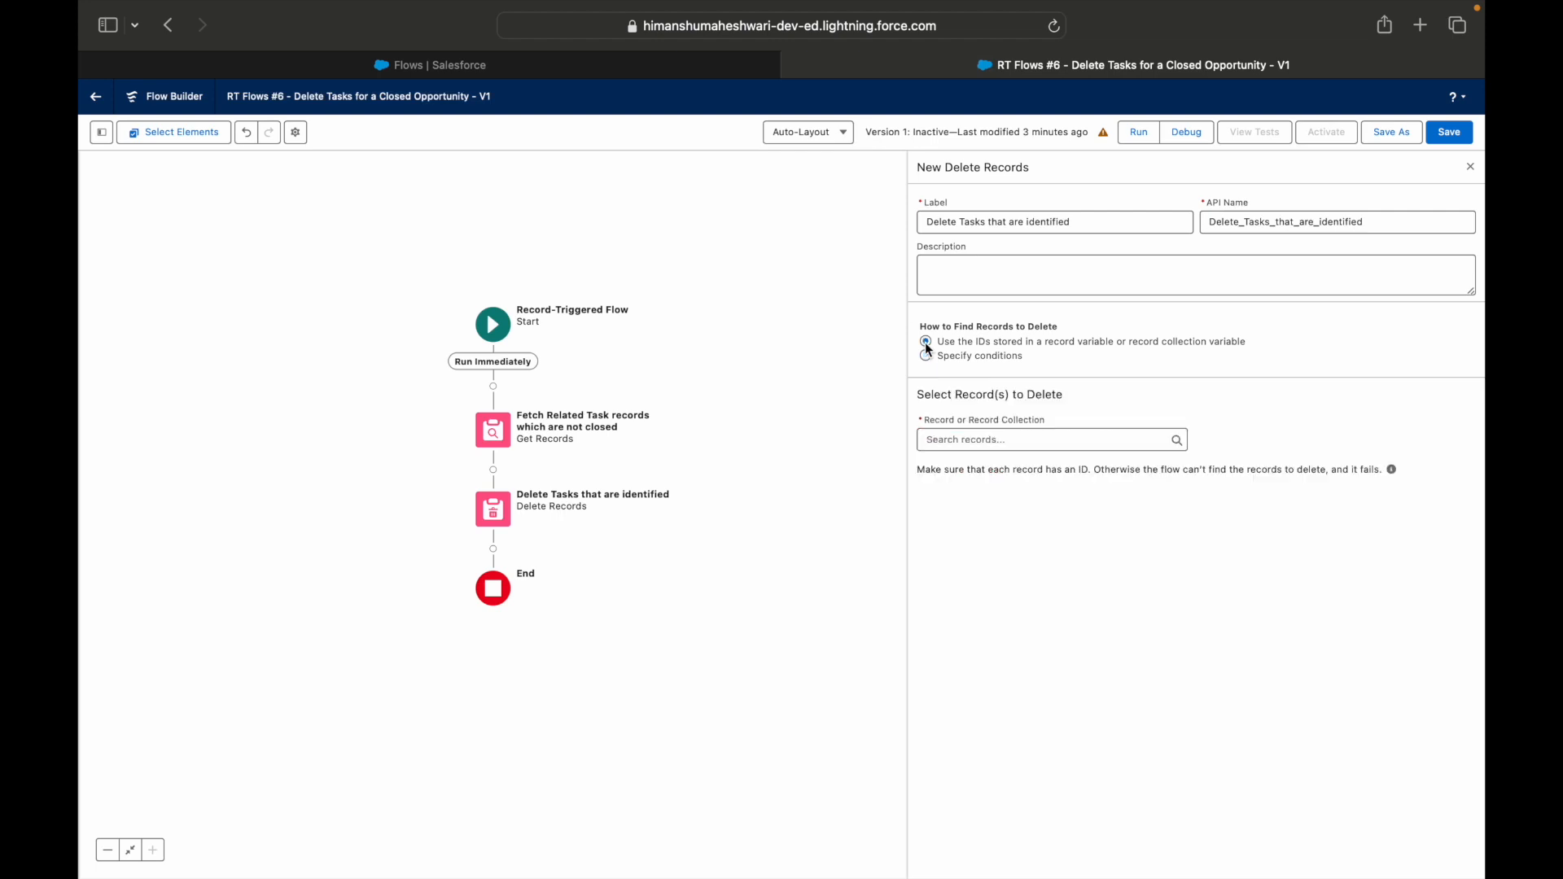
{"action": "left_click", "coordinate": [952, 440]}
{"action": "left_click", "coordinate": [1008, 518]}
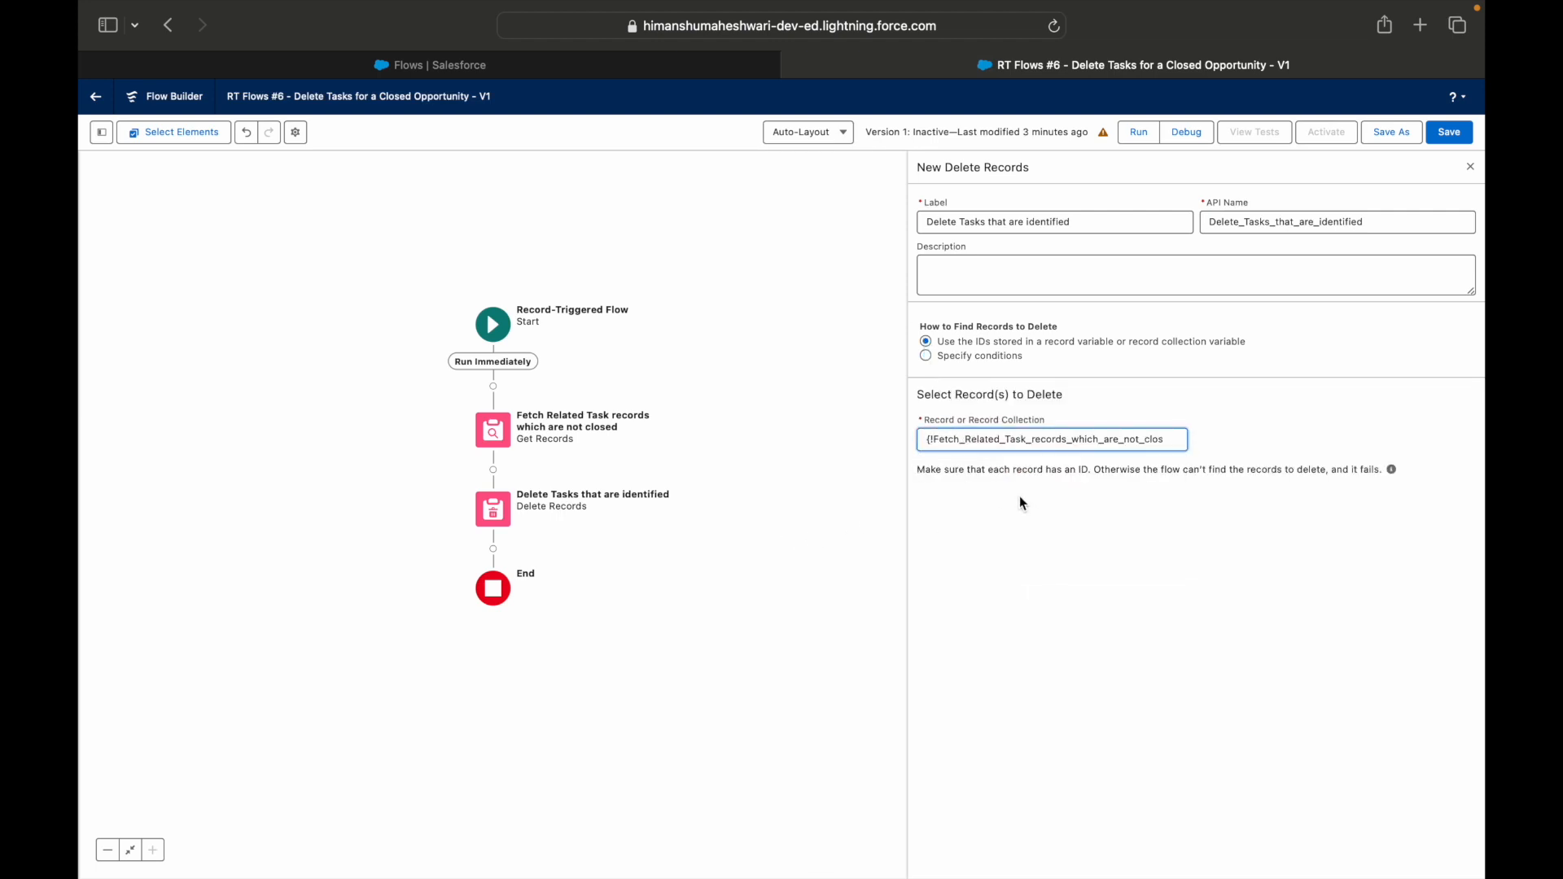
Save and activate the flow.
{"action": "left_click", "coordinate": [1448, 137]}
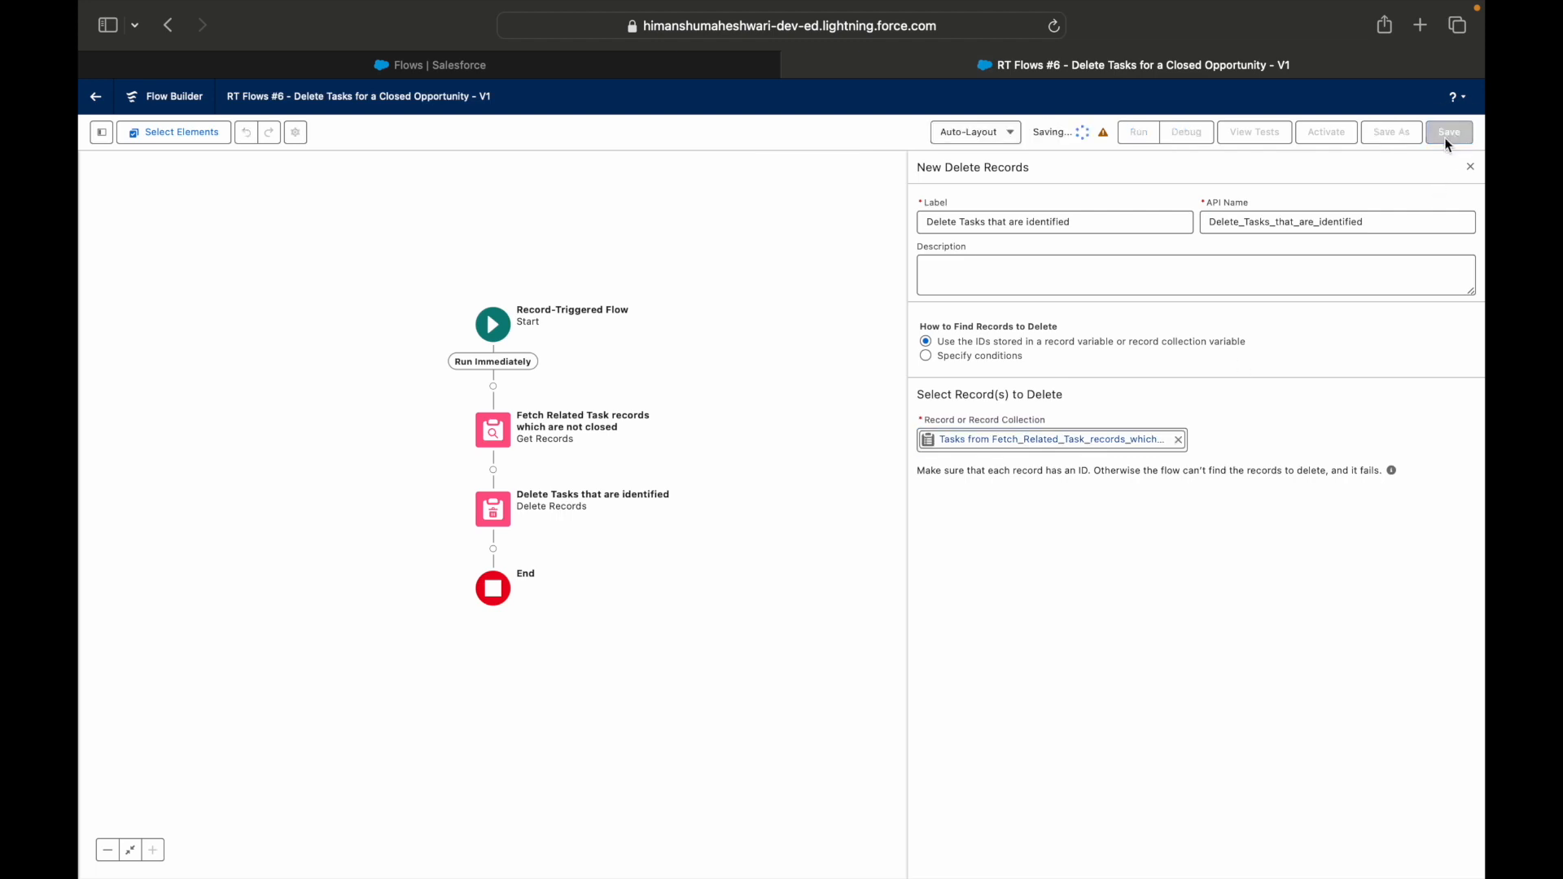
{"action": "left_click", "coordinate": [1335, 134]}
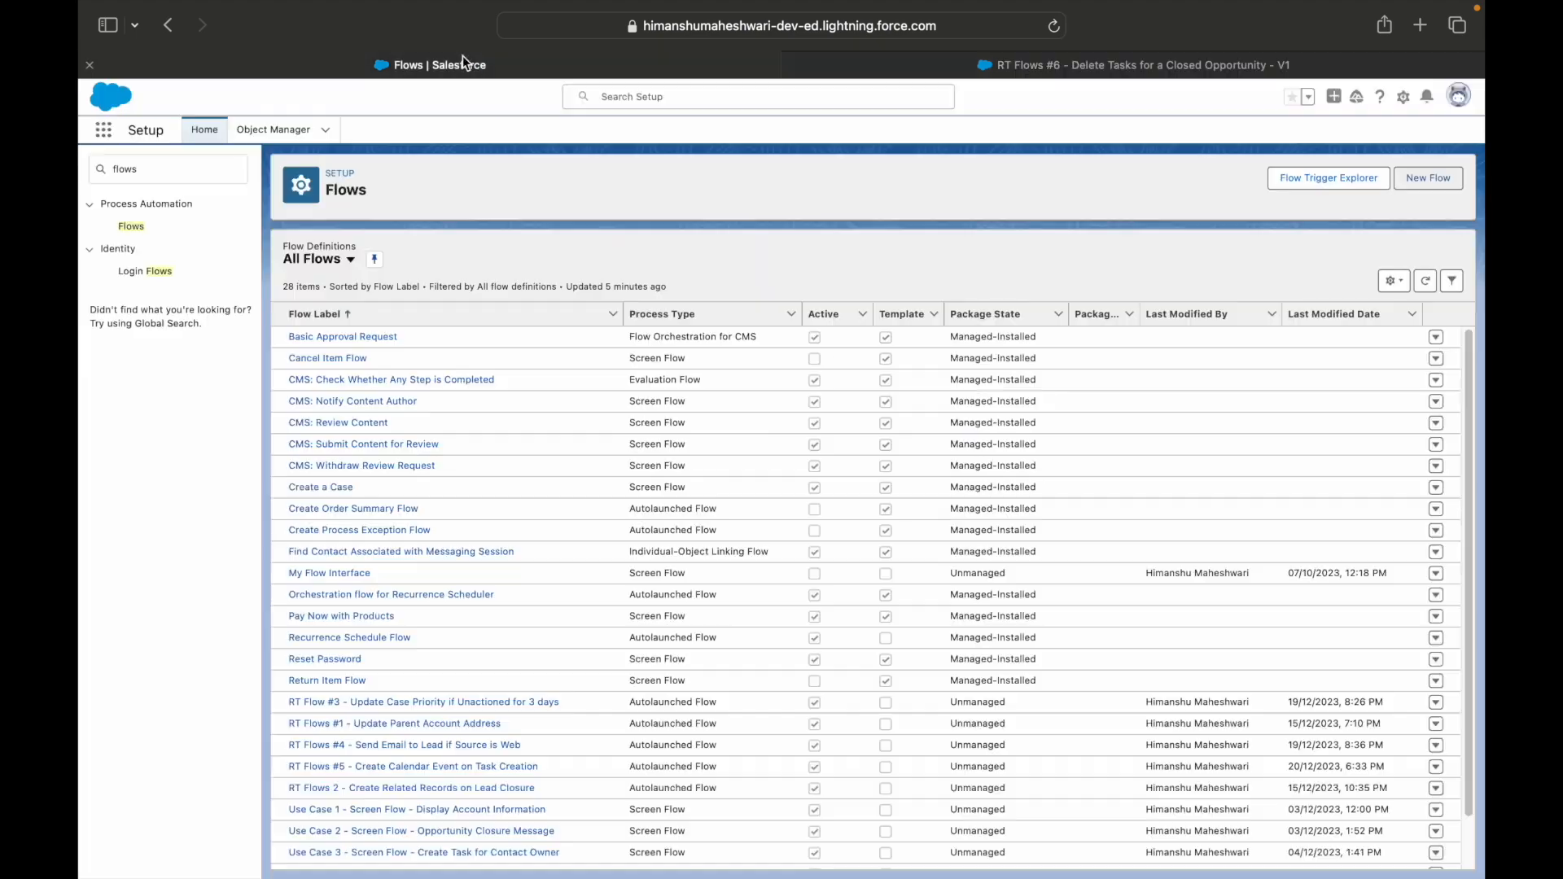
Go to Opportunities in the other Salesforce browser tab and open the Test Sold Opp record.
{"action": "left_click", "coordinate": [460, 64]}
{"action": "left_click", "coordinate": [111, 134]}
{"action": "type", "text": "oppor"}
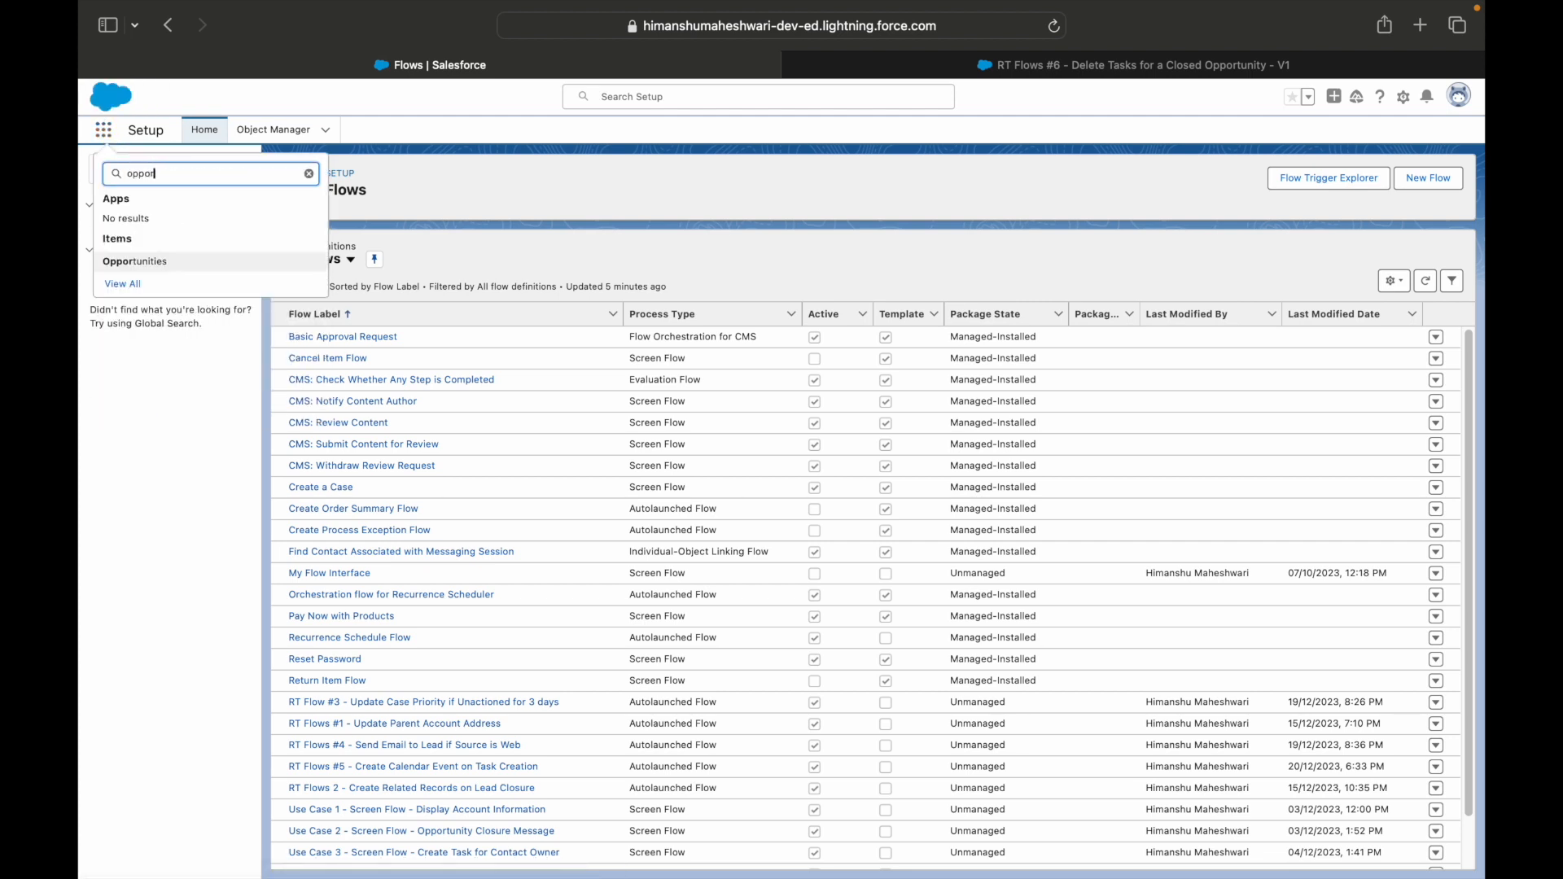
{"action": "left_click", "coordinate": [147, 262]}
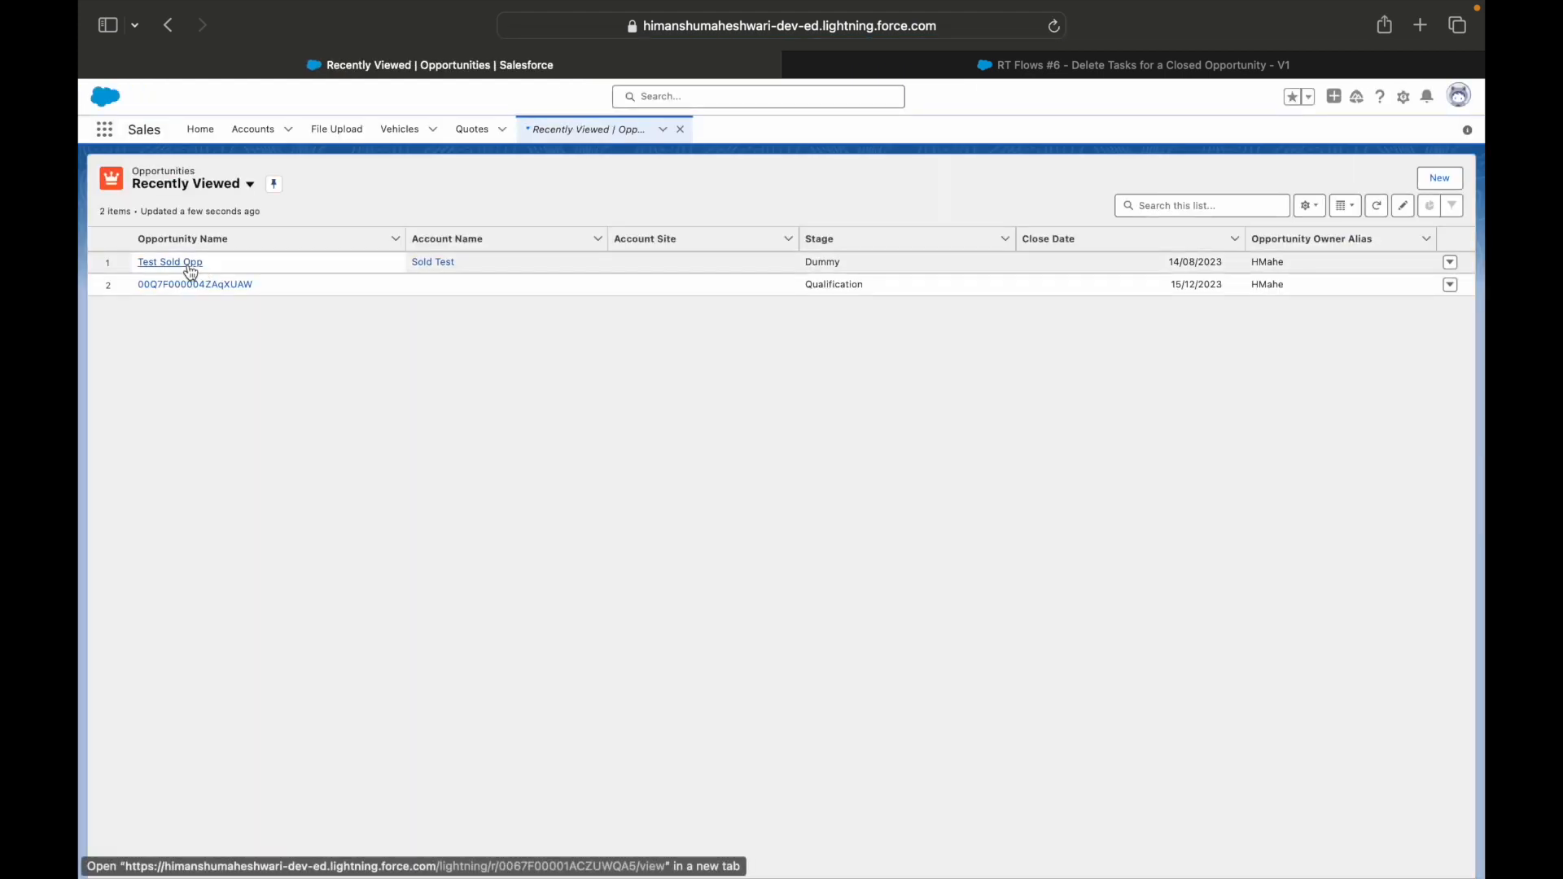
{"action": "left_click", "coordinate": [210, 275]}
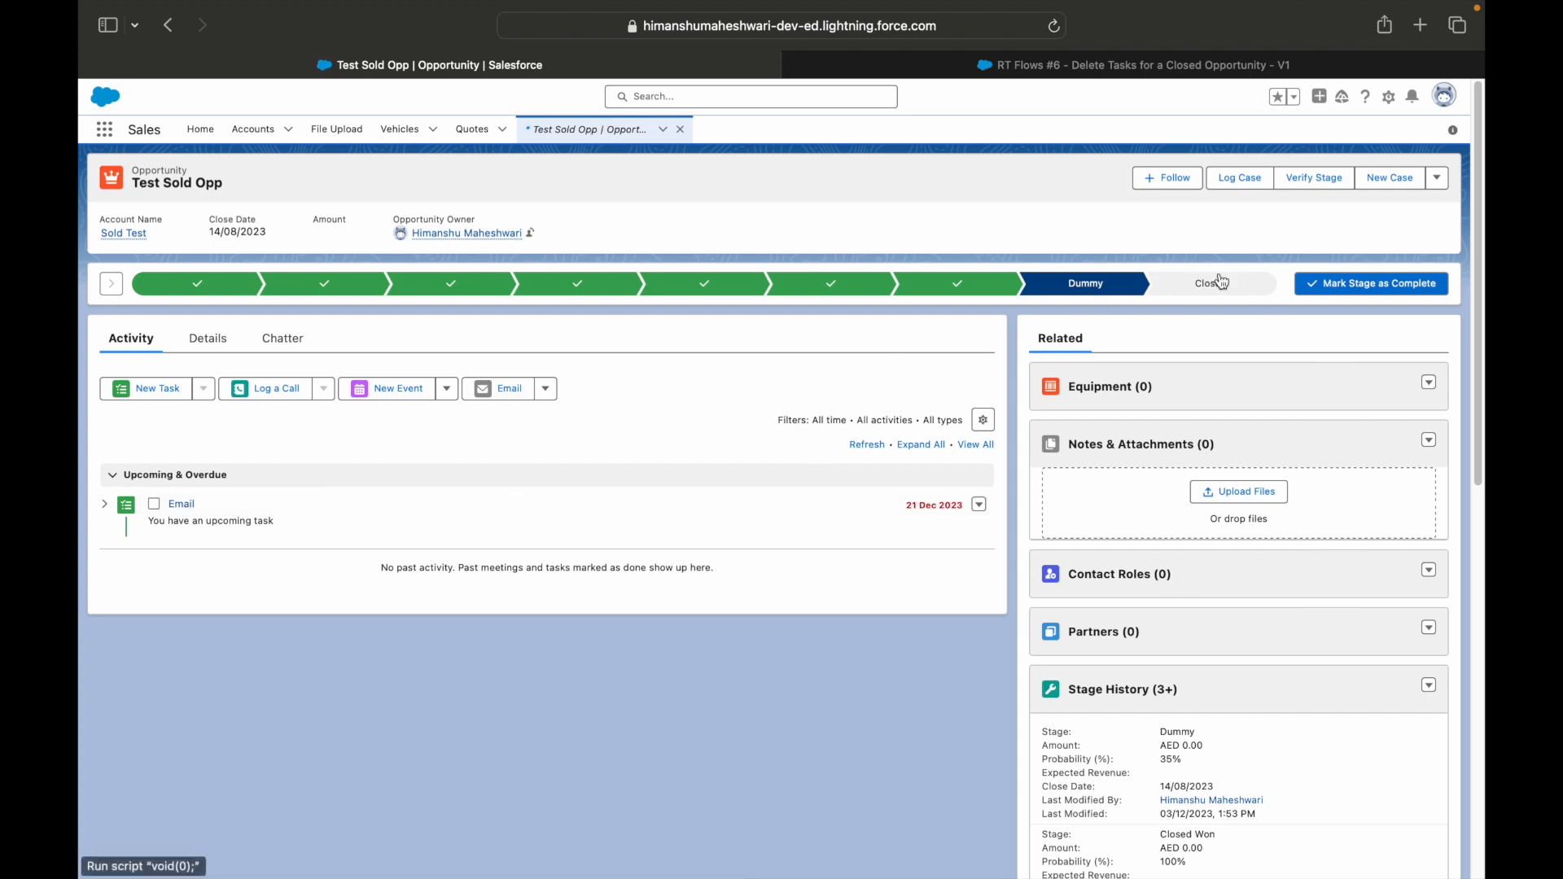
Close the Test Sold Opp opportunity with the stage Closed Lost to test the flow.
{"action": "left_click", "coordinate": [1246, 287]}
{"action": "left_click", "coordinate": [1352, 285]}
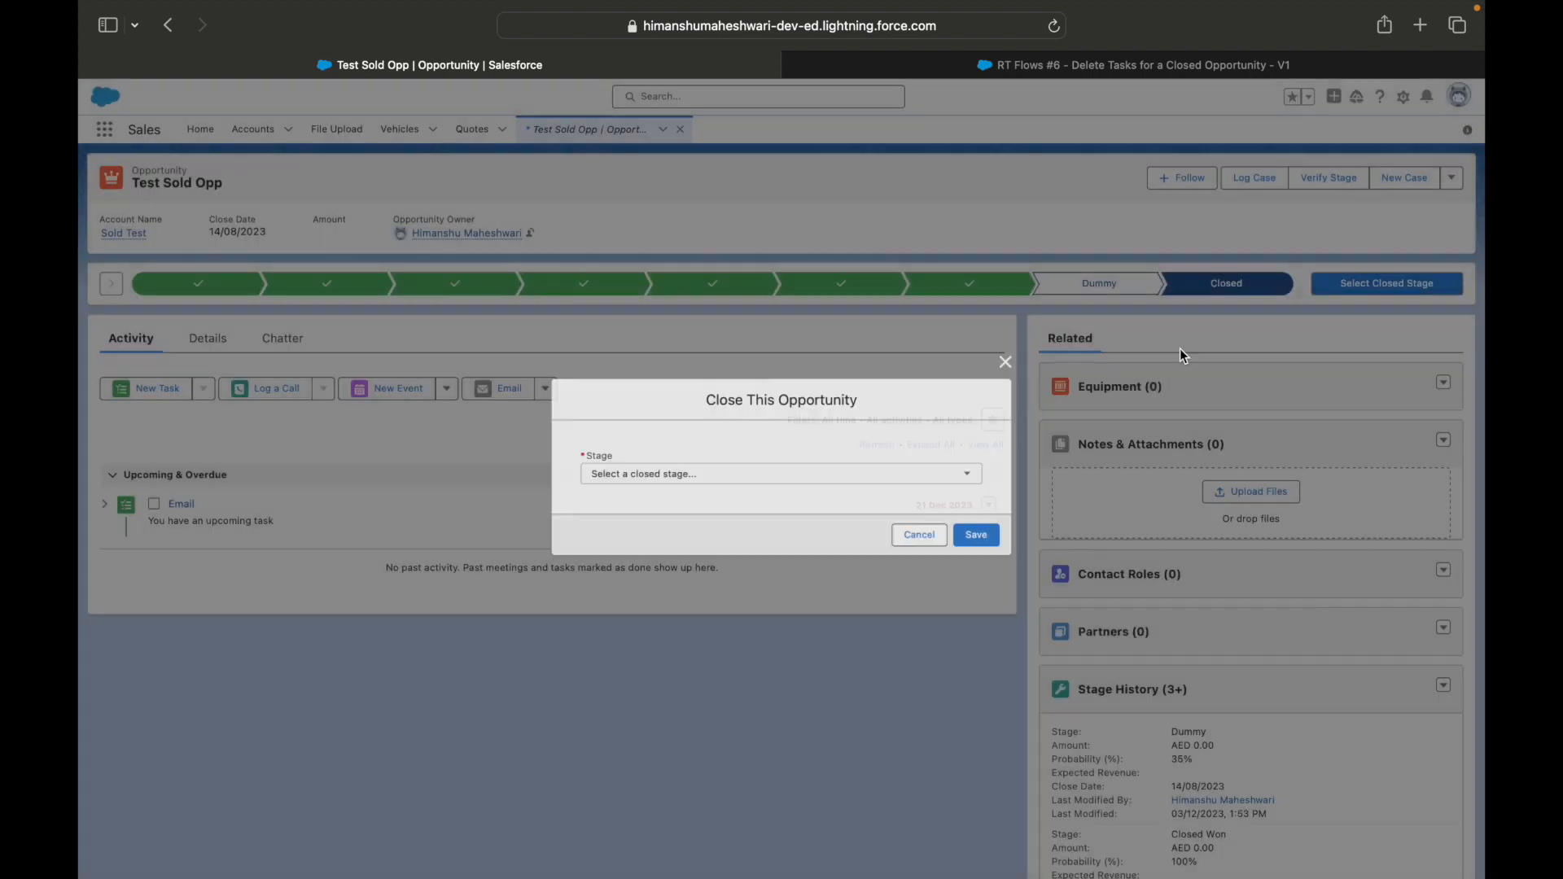
{"action": "left_click", "coordinate": [817, 475]}
{"action": "left_click", "coordinate": [610, 508]}
{"action": "left_click", "coordinate": [982, 537]}
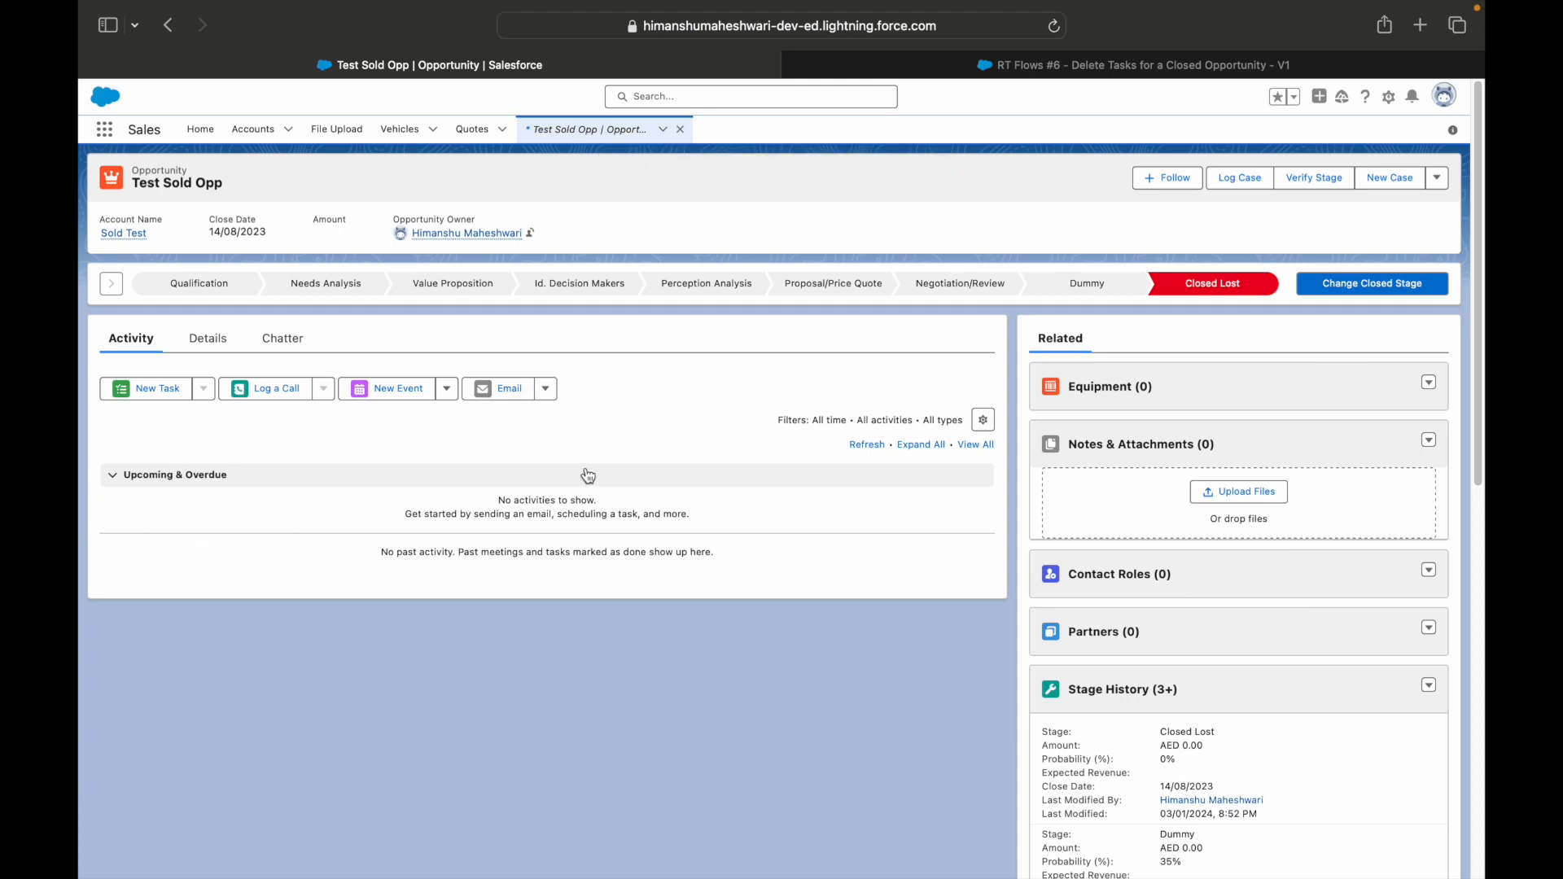
Reopen the opportunity at the Negotiation/Review stage, and mark that stage complete to advance it to Dummy.
{"action": "left_click", "coordinate": [987, 287]}
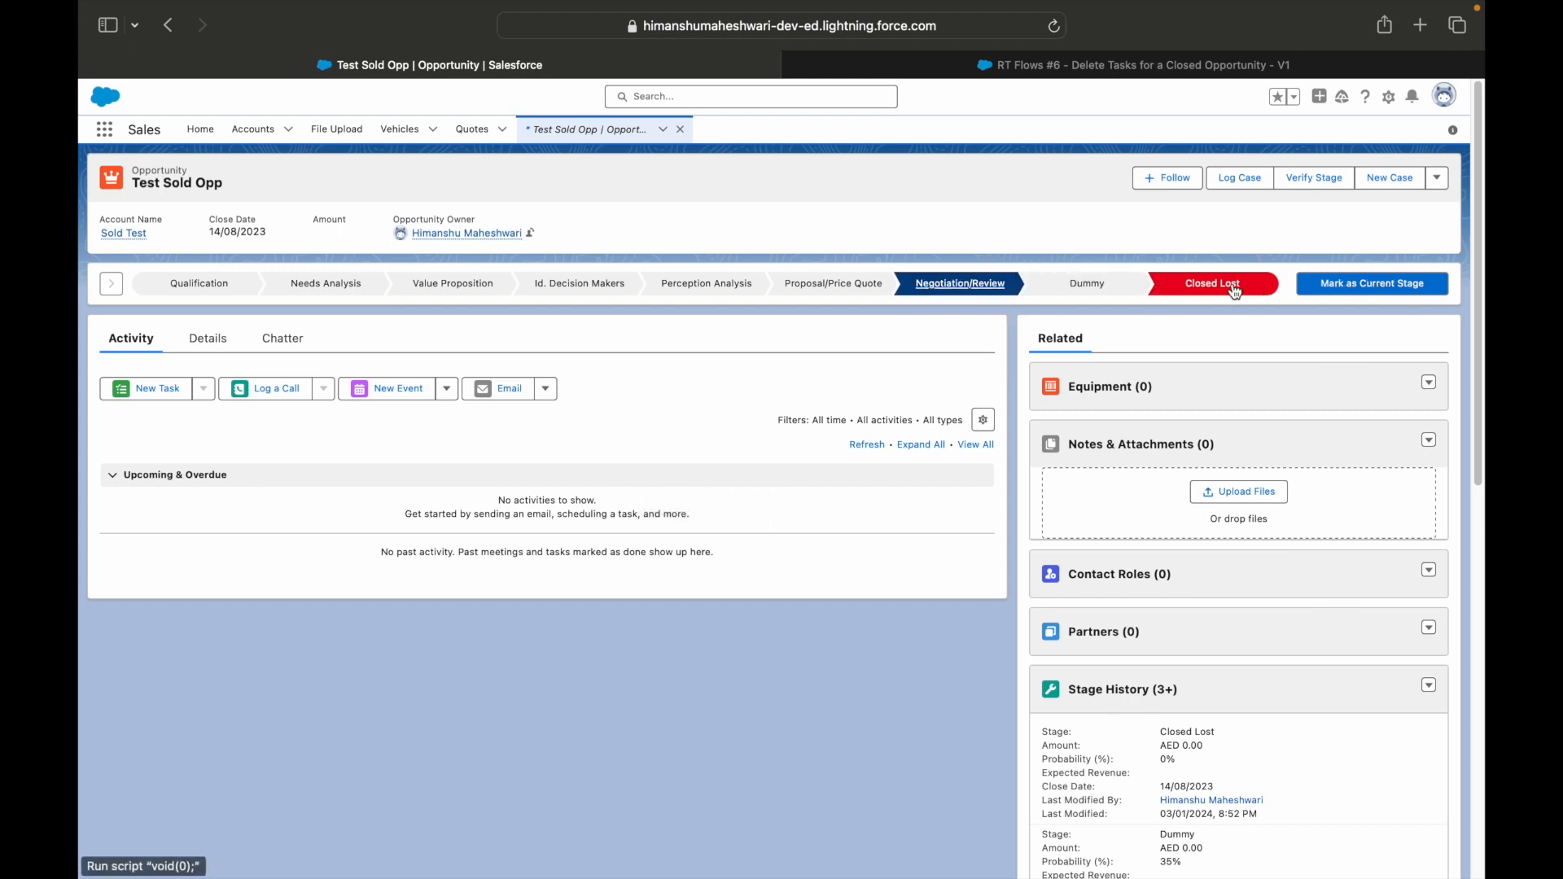
{"action": "left_click", "coordinate": [1376, 284]}
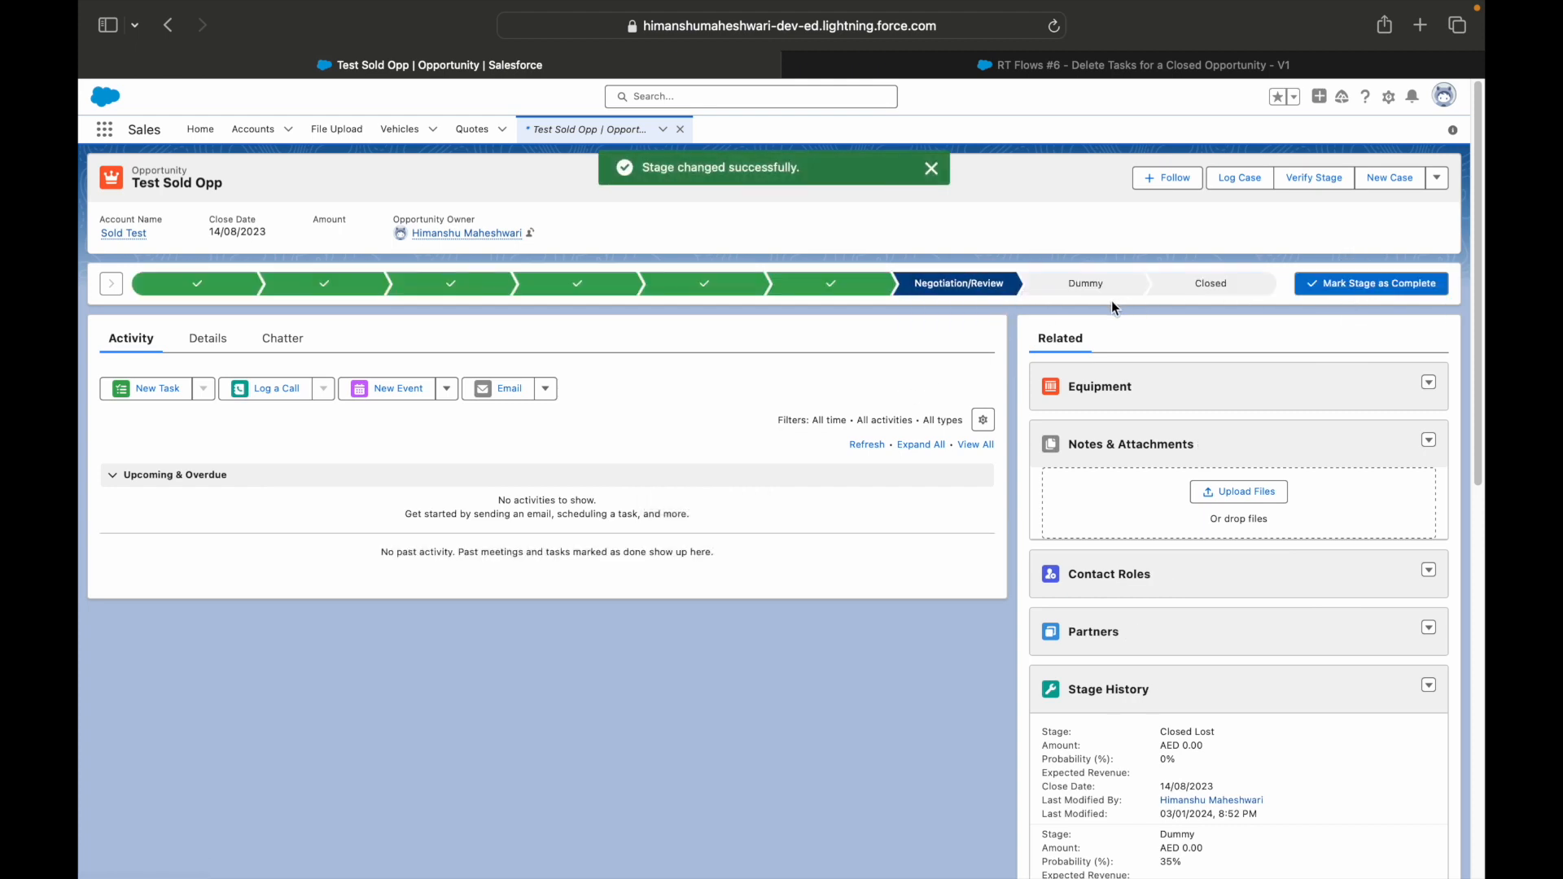
{"action": "left_click", "coordinate": [932, 168]}
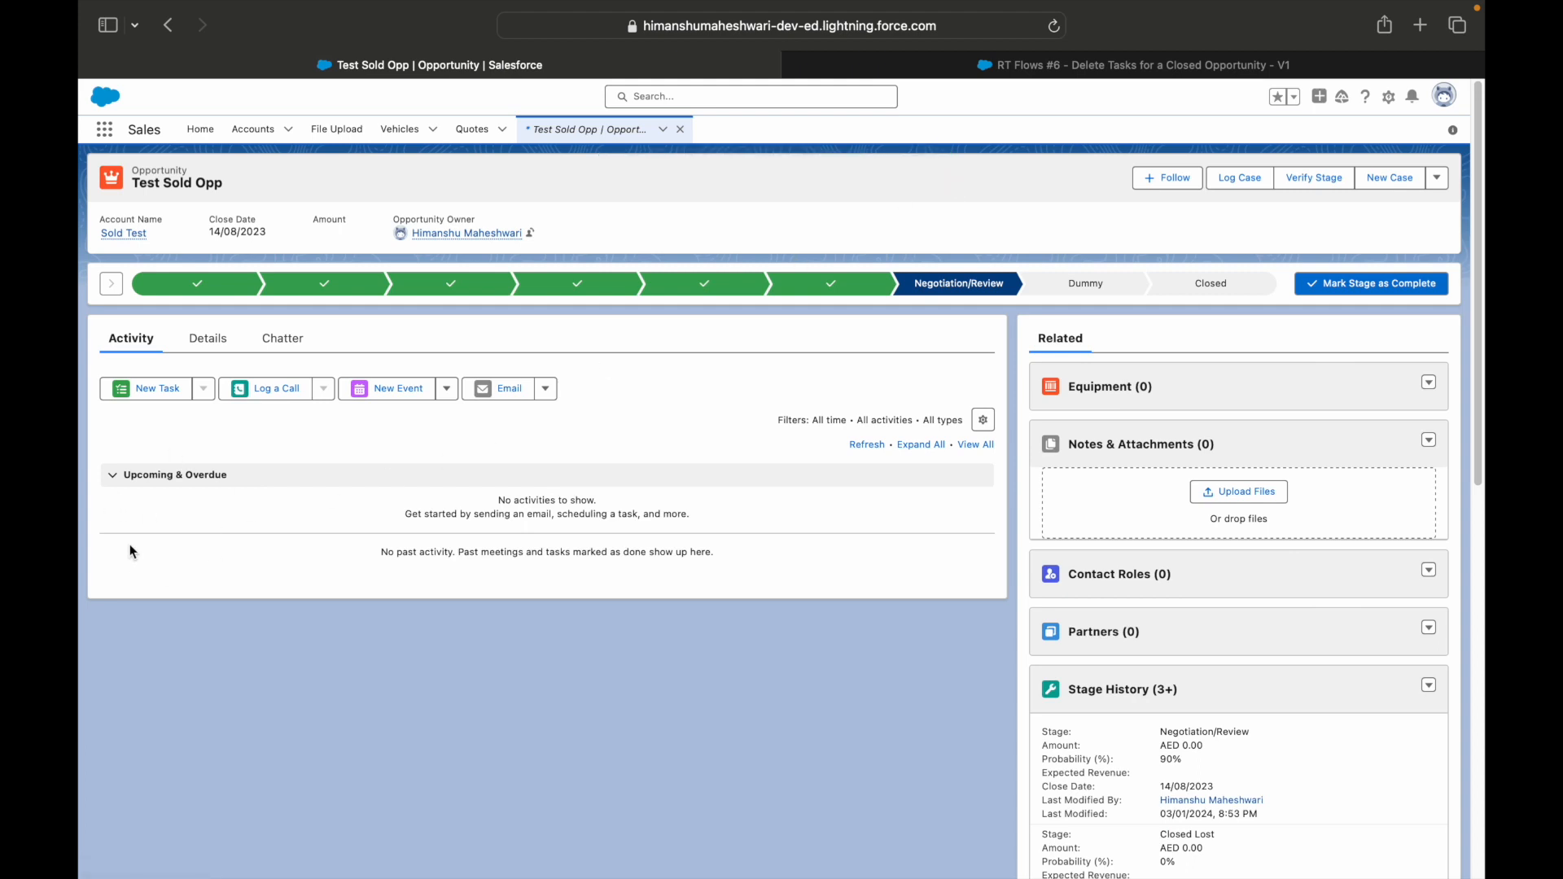
{"action": "left_click", "coordinate": [1382, 285]}
Try to close the Test Sold Opp opportunity as Closed Lost while it has no related tasks.
{"action": "left_click", "coordinate": [1213, 286]}
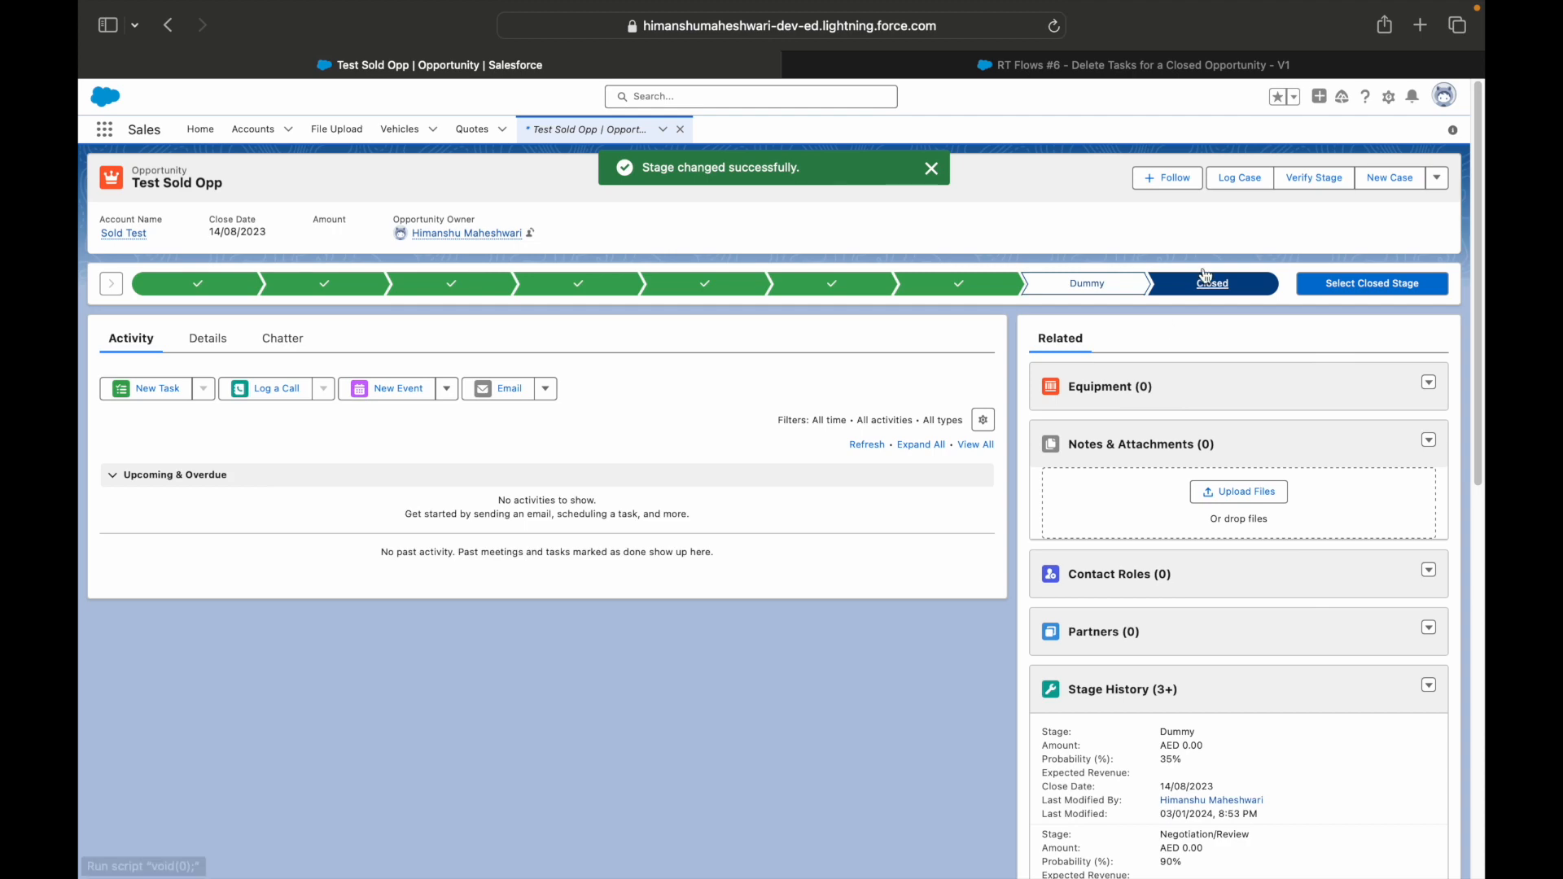
{"action": "left_click", "coordinate": [1388, 283]}
{"action": "left_click", "coordinate": [904, 472]}
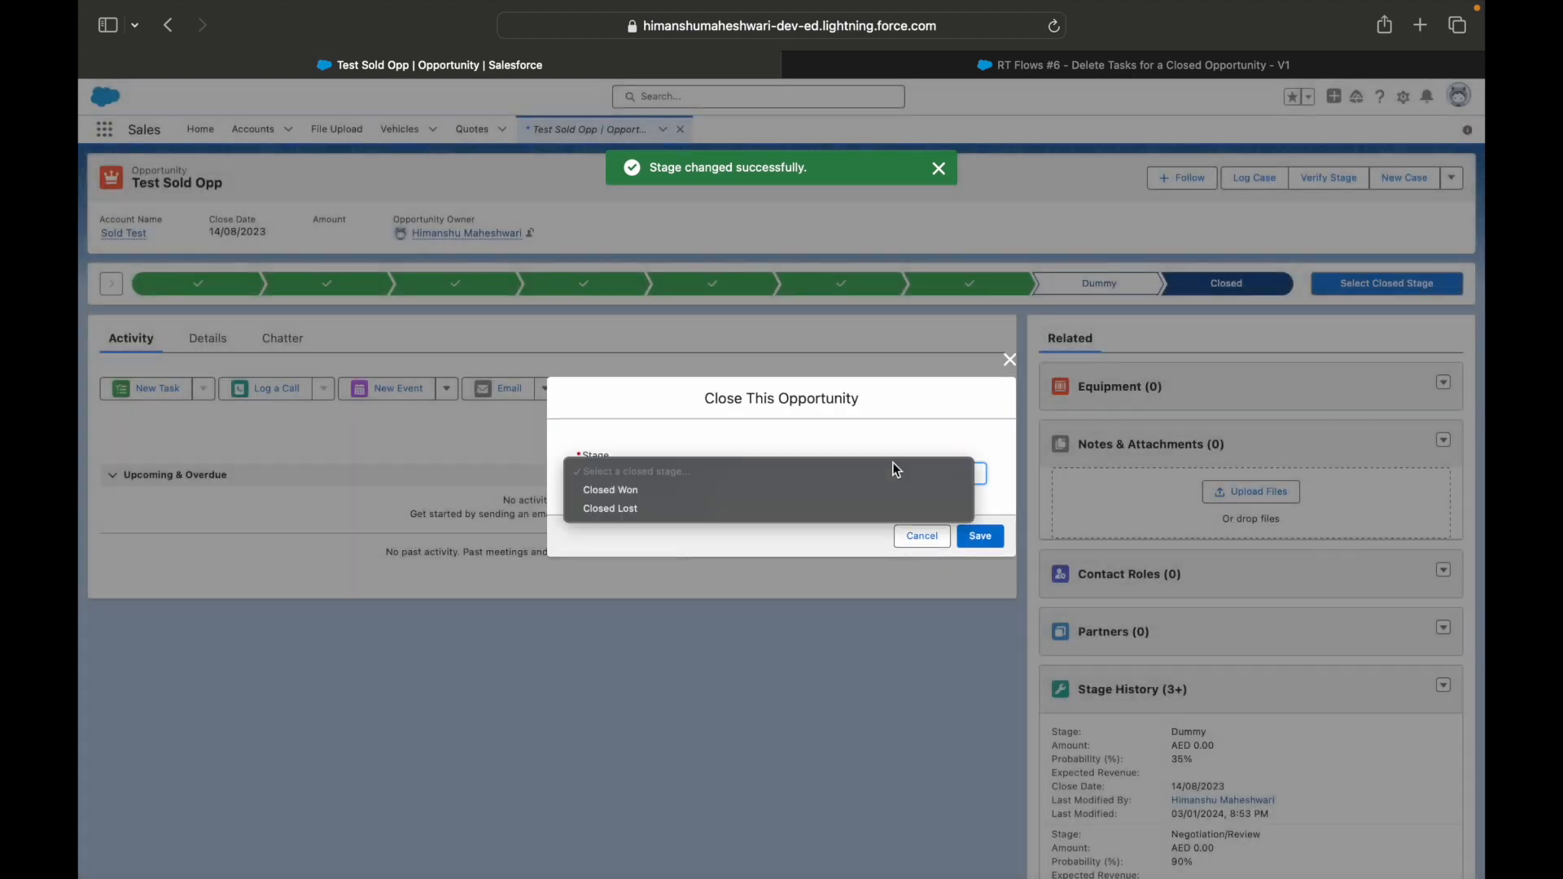
{"action": "left_click", "coordinate": [829, 506]}
{"action": "left_click", "coordinate": [970, 543]}
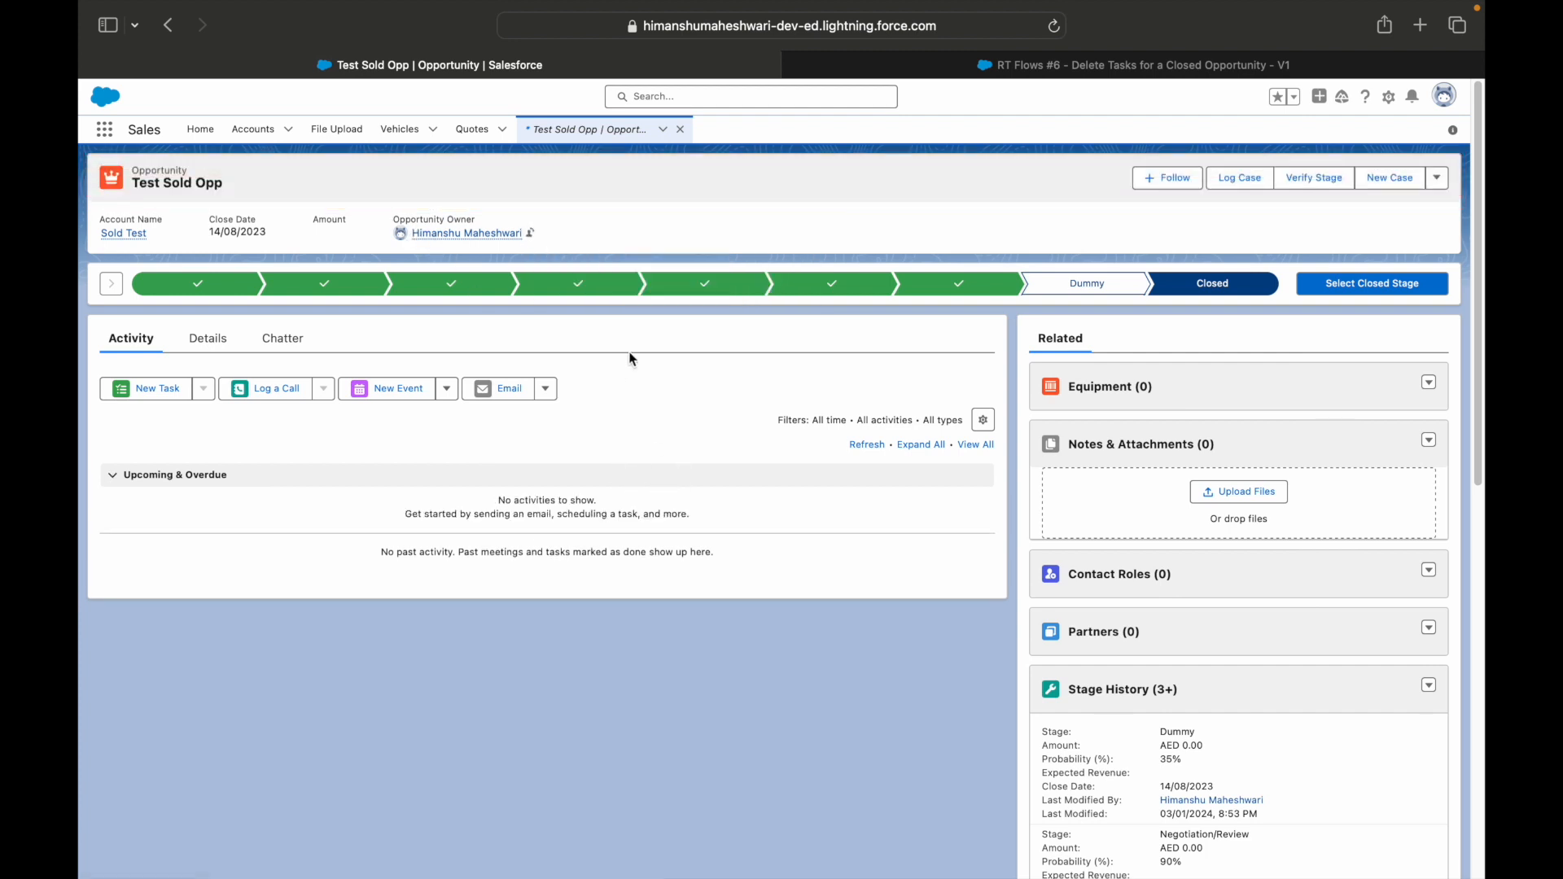
Retry closing the opportunity with the stage Closed Lost and read the resulting save message.
{"action": "left_click", "coordinate": [1394, 289]}
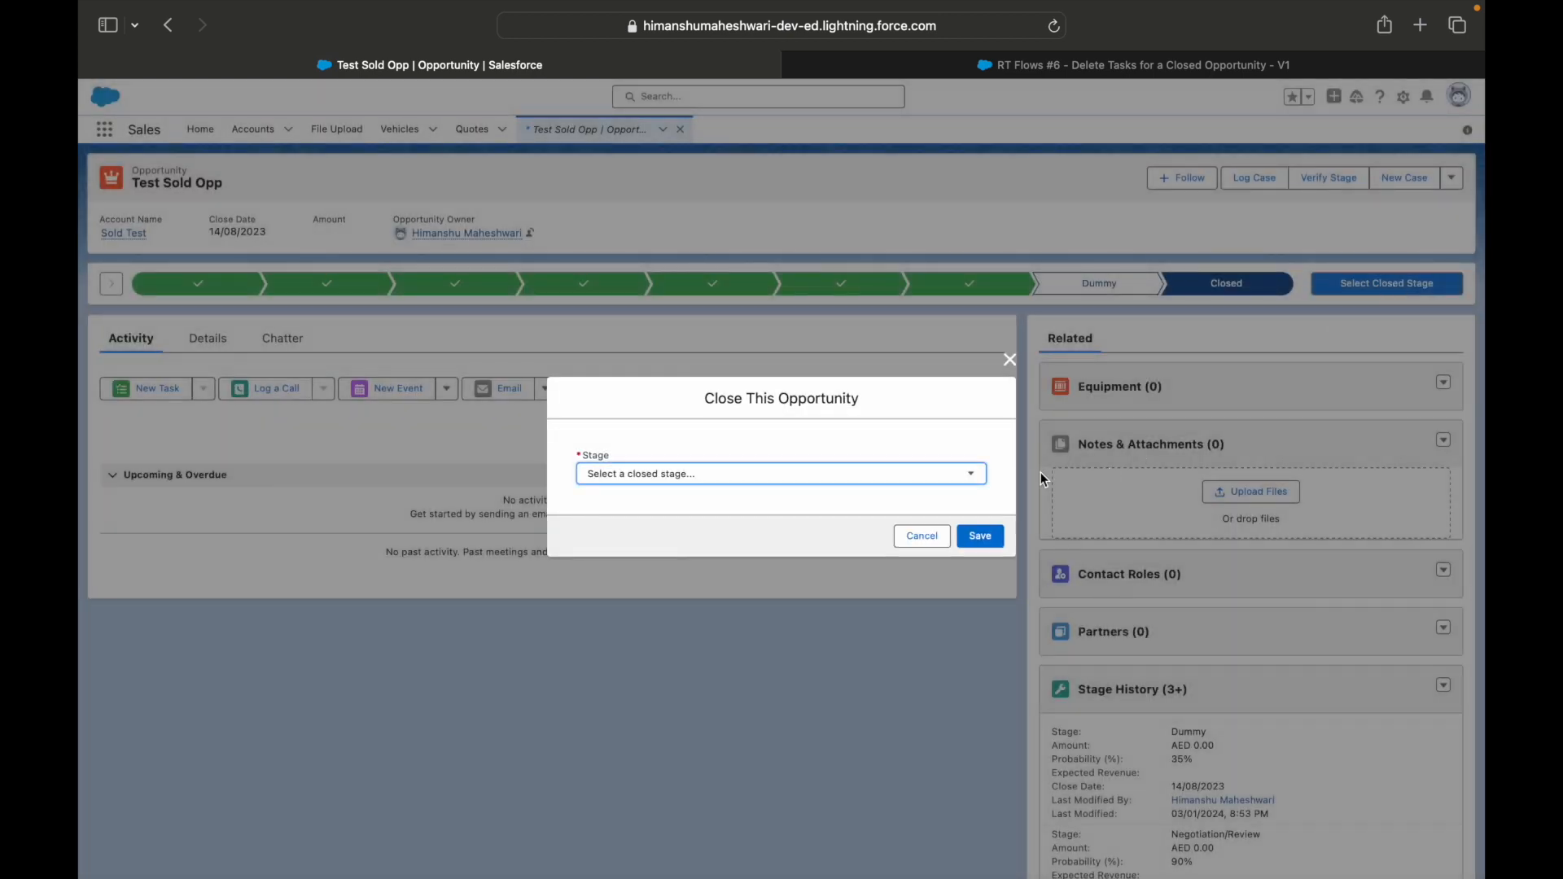
{"action": "left_click", "coordinate": [892, 479]}
{"action": "left_click", "coordinate": [706, 507]}
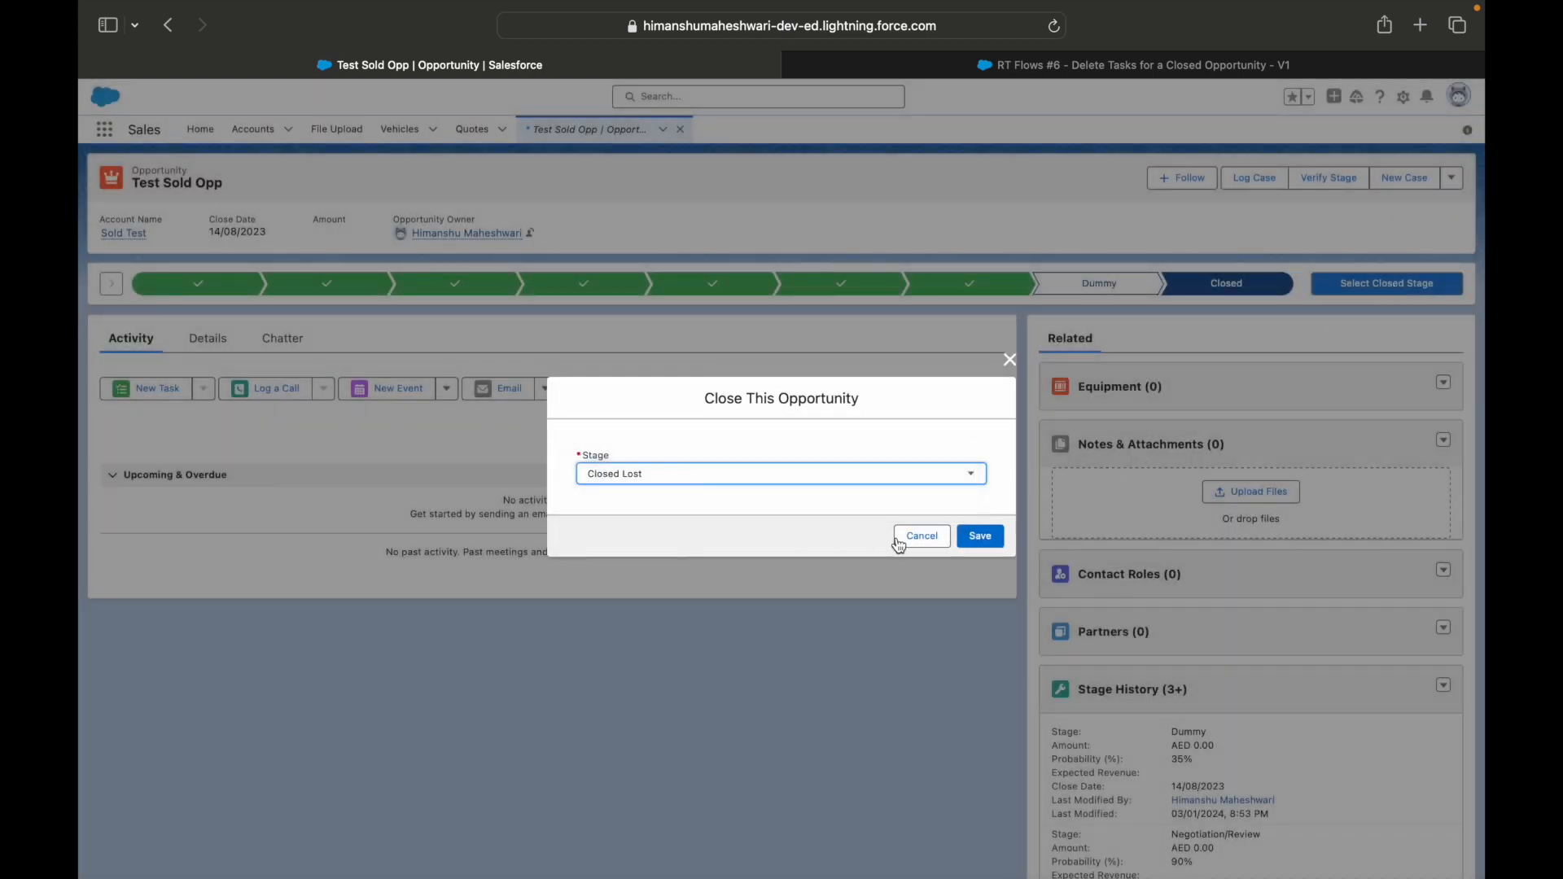
{"action": "left_click", "coordinate": [979, 536]}
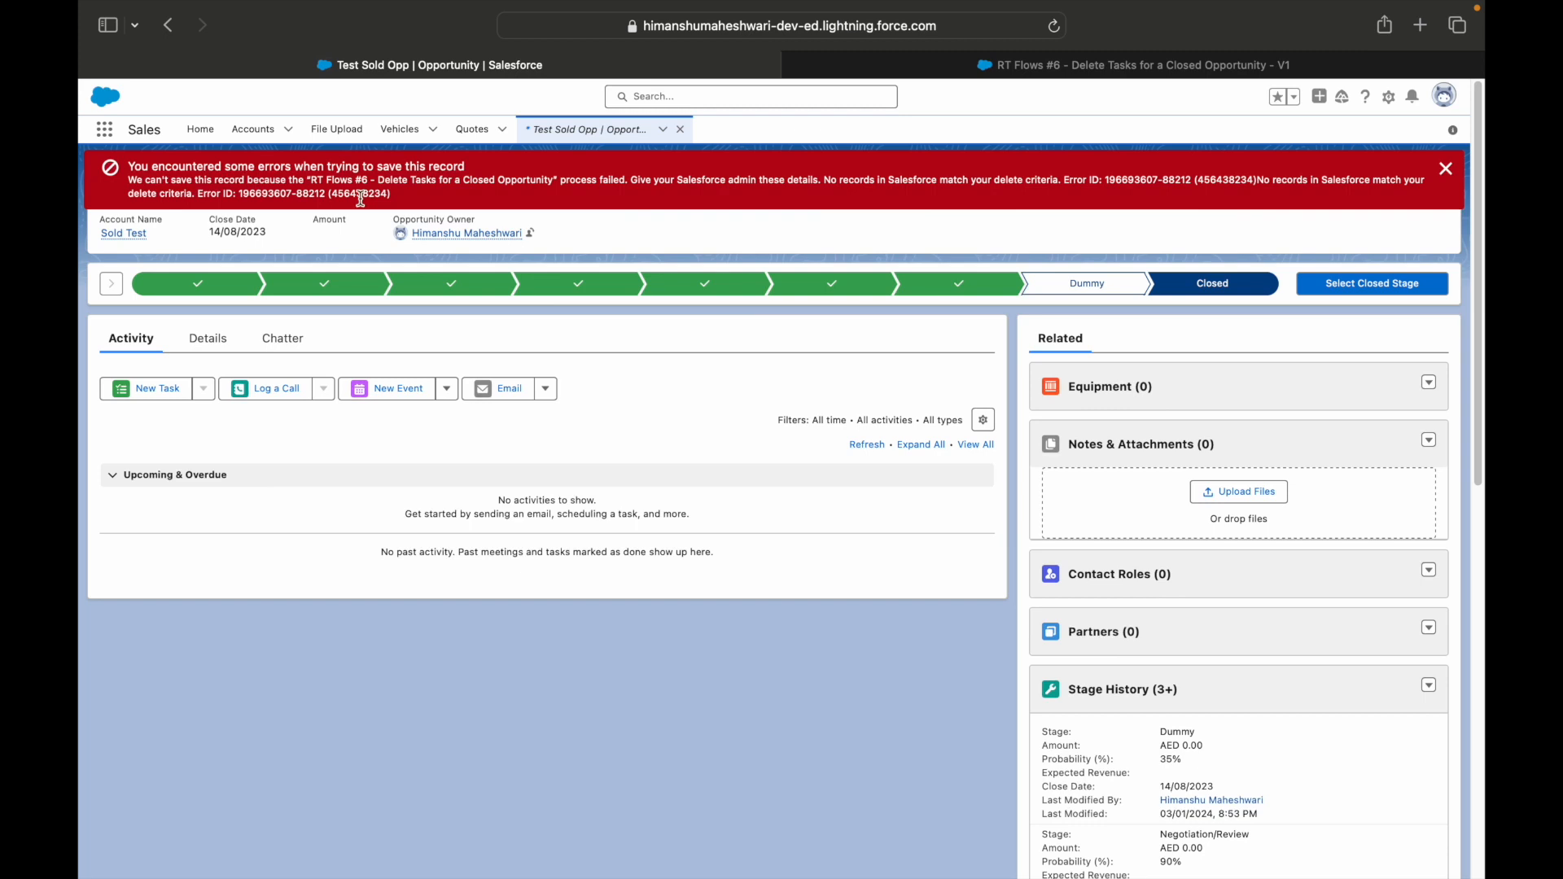
{"action": "left_click_drag", "start_coordinate": [339, 193], "coordinate": [671, 186]}
{"action": "left_click", "coordinate": [823, 180]}
{"action": "left_click_drag", "start_coordinate": [823, 180], "coordinate": [1057, 186]}
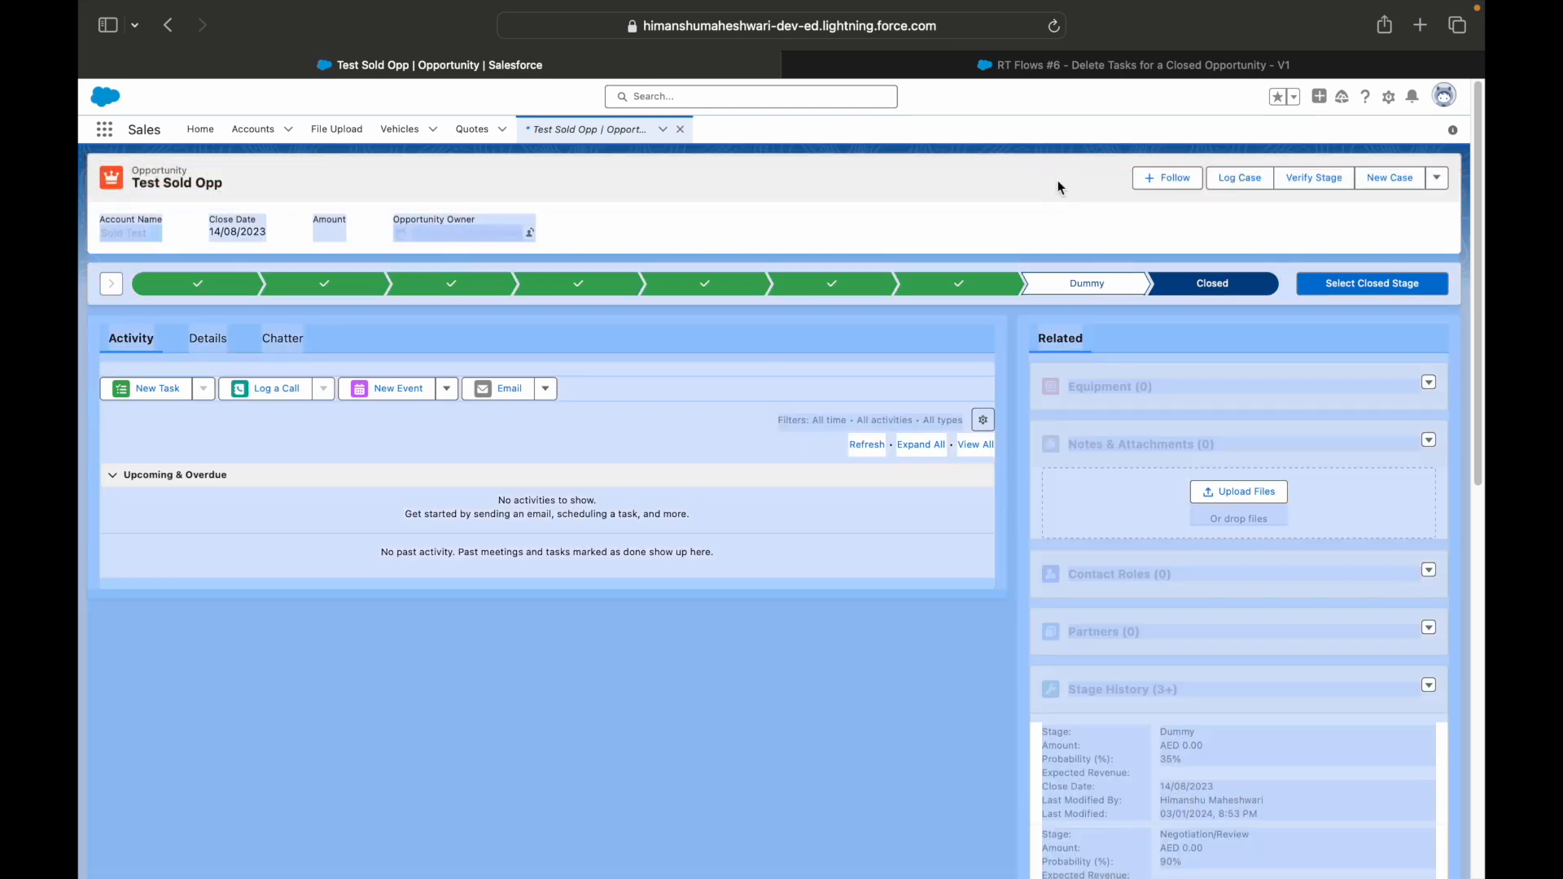
Submit the Closed Lost stage once more and examine the part of the message about the flow's delete criteria.
{"action": "left_click", "coordinate": [1014, 184]}
{"action": "left_click", "coordinate": [1352, 285]}
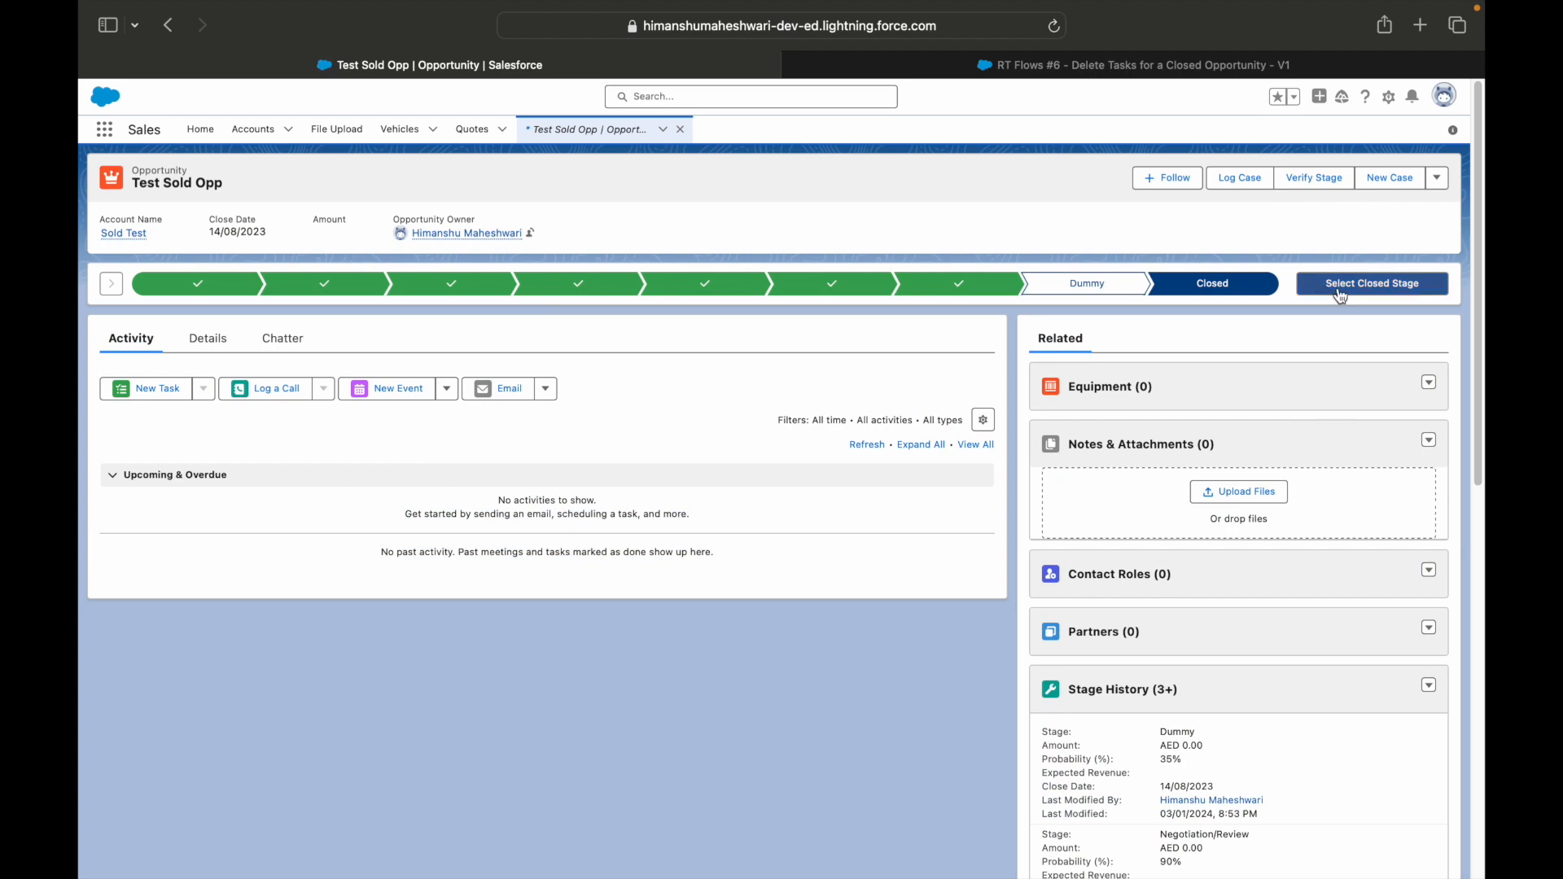
{"action": "left_click", "coordinate": [894, 472]}
{"action": "left_click", "coordinate": [828, 511]}
{"action": "left_click", "coordinate": [980, 536]}
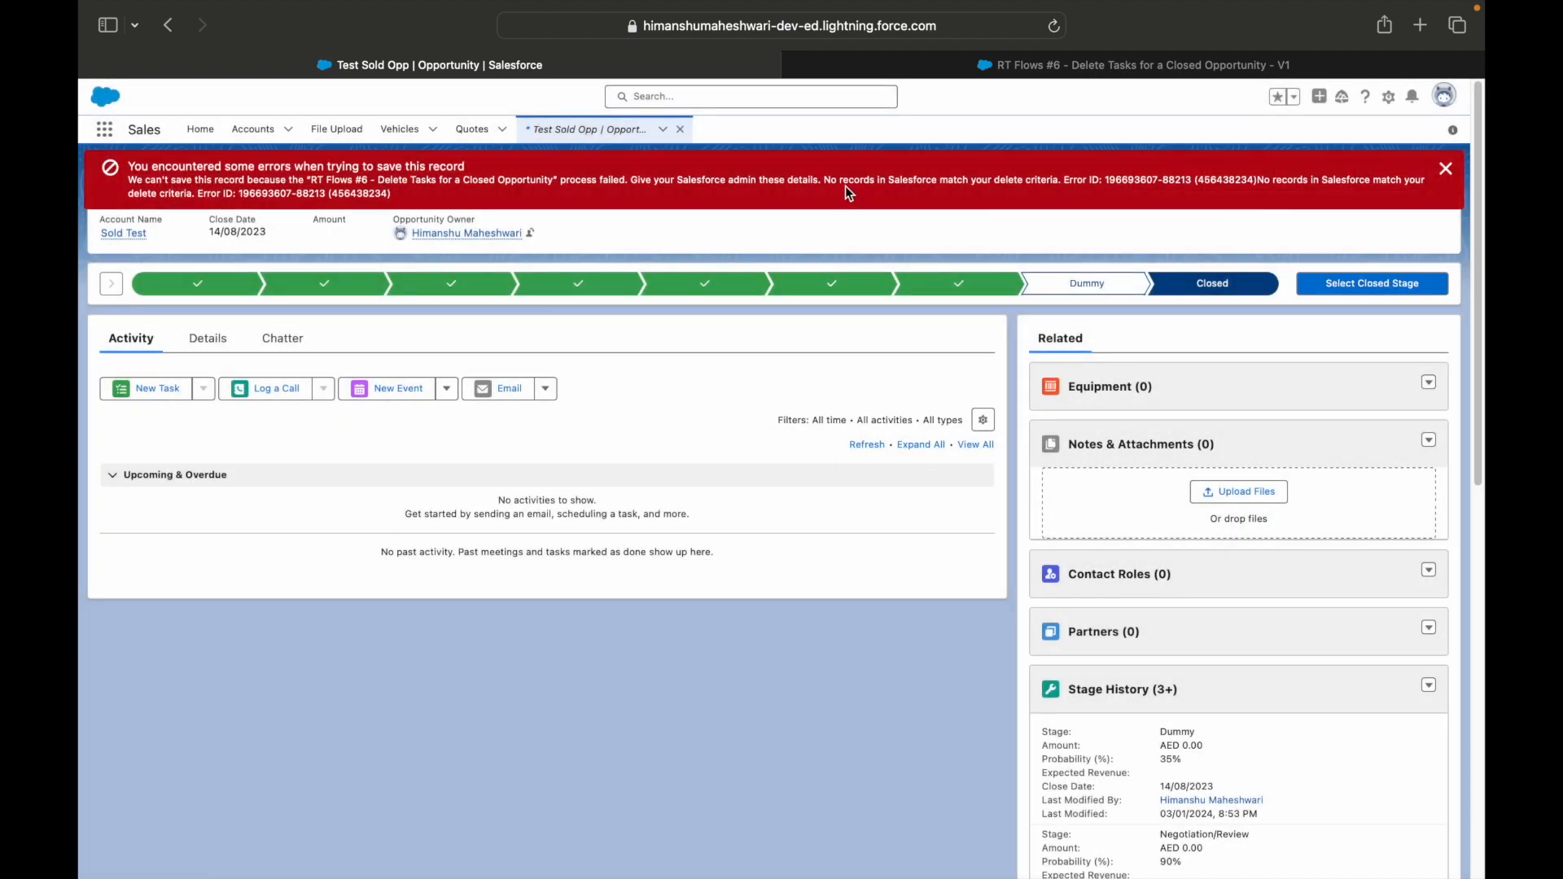
{"action": "left_click_drag", "start_coordinate": [824, 180], "coordinate": [1074, 181]}
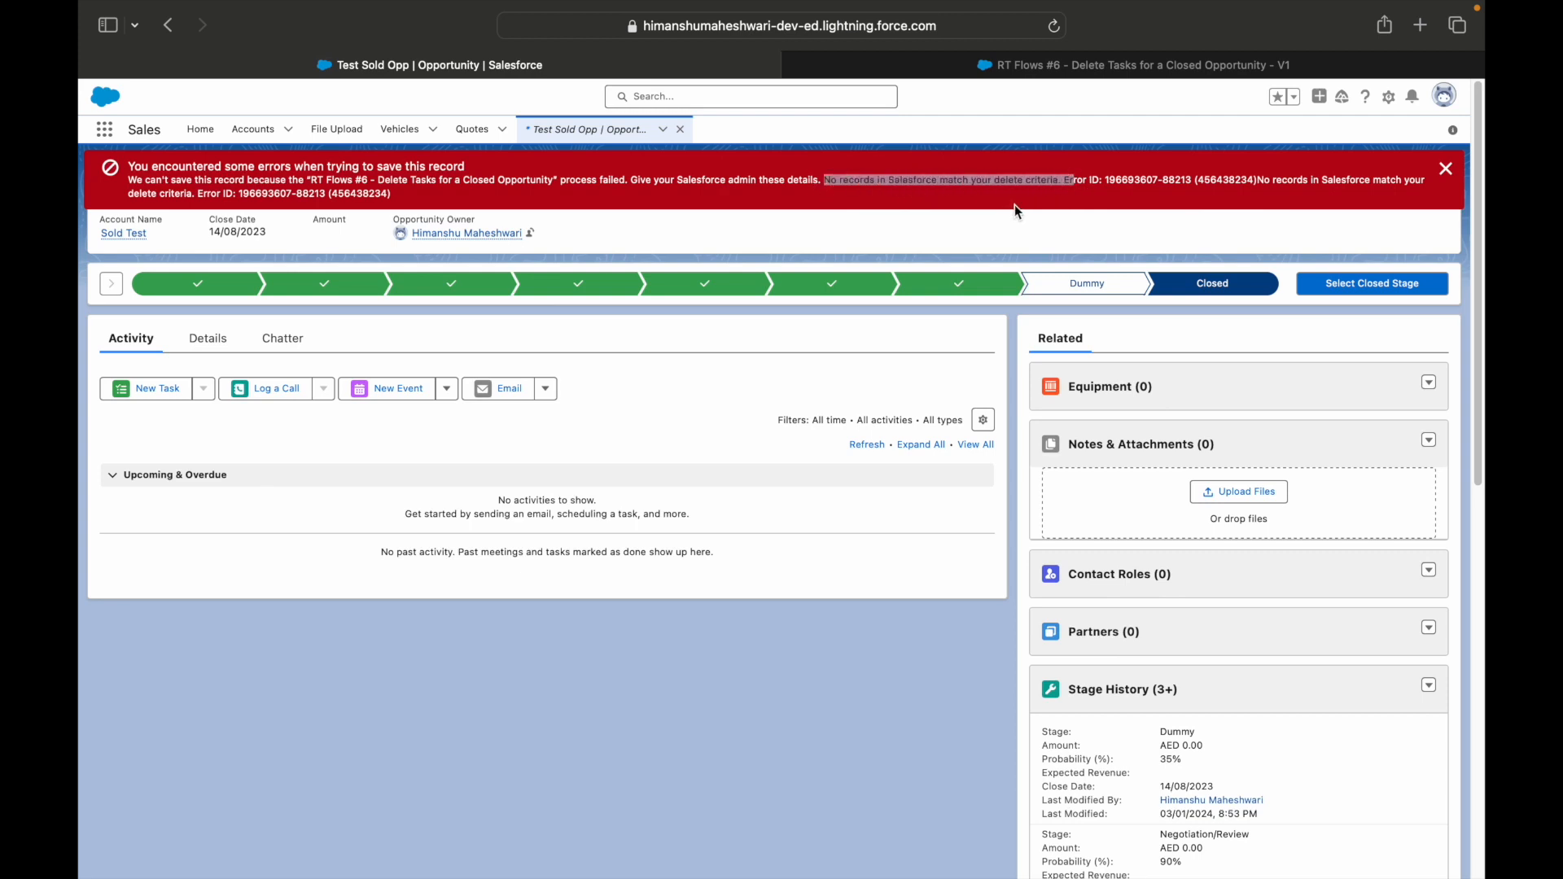
Return to the flow in the other browser tab and review its entry conditions, task retrieval filters and Delete Records settings.
{"action": "left_click", "coordinate": [999, 75]}
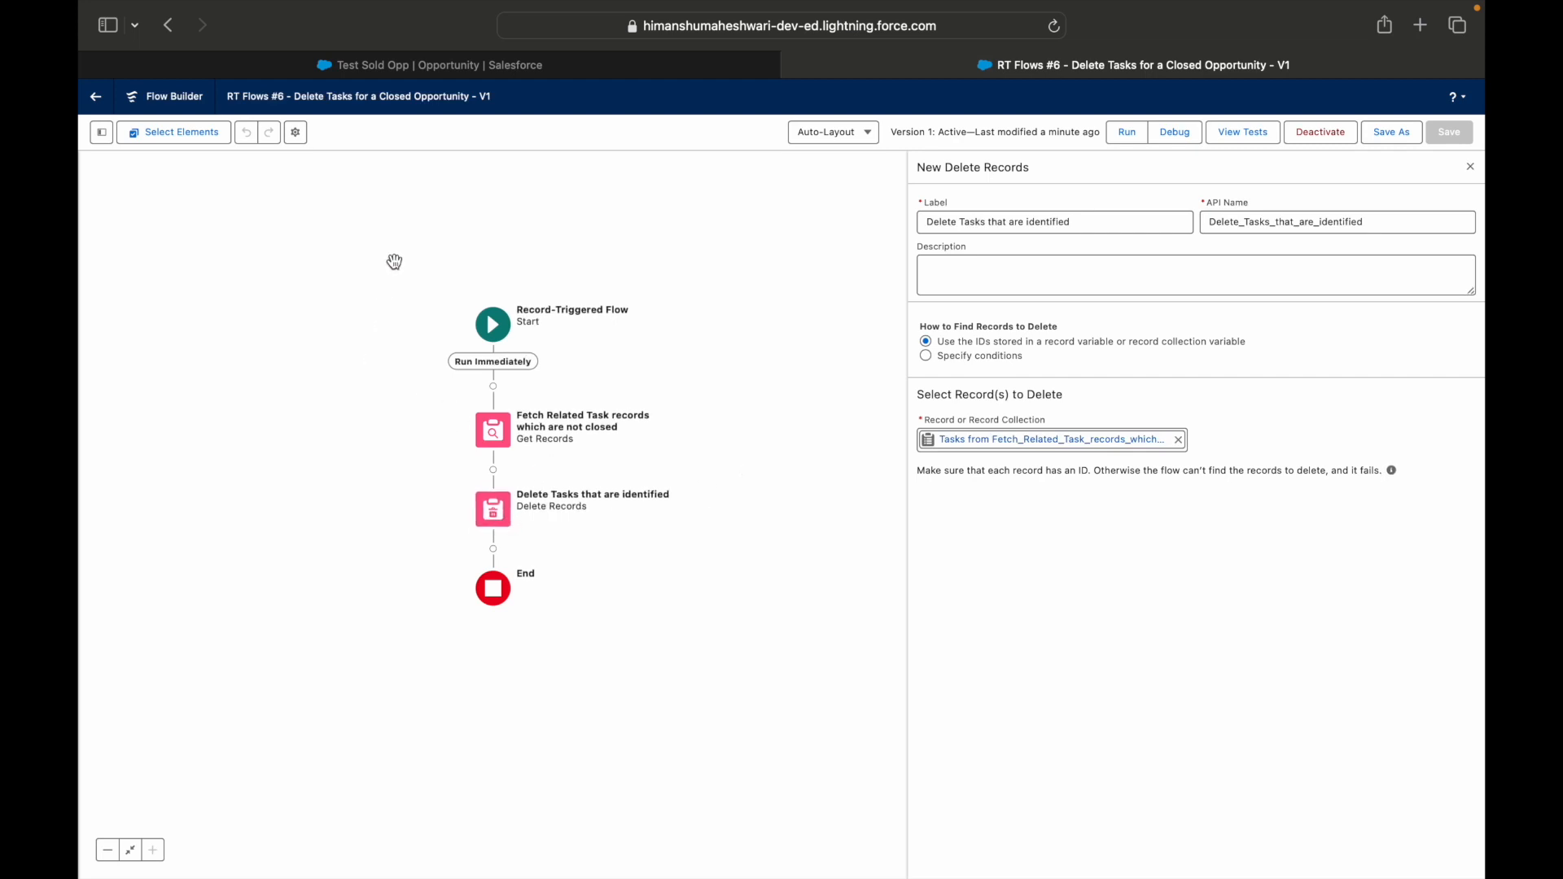
{"action": "left_click", "coordinate": [494, 320]}
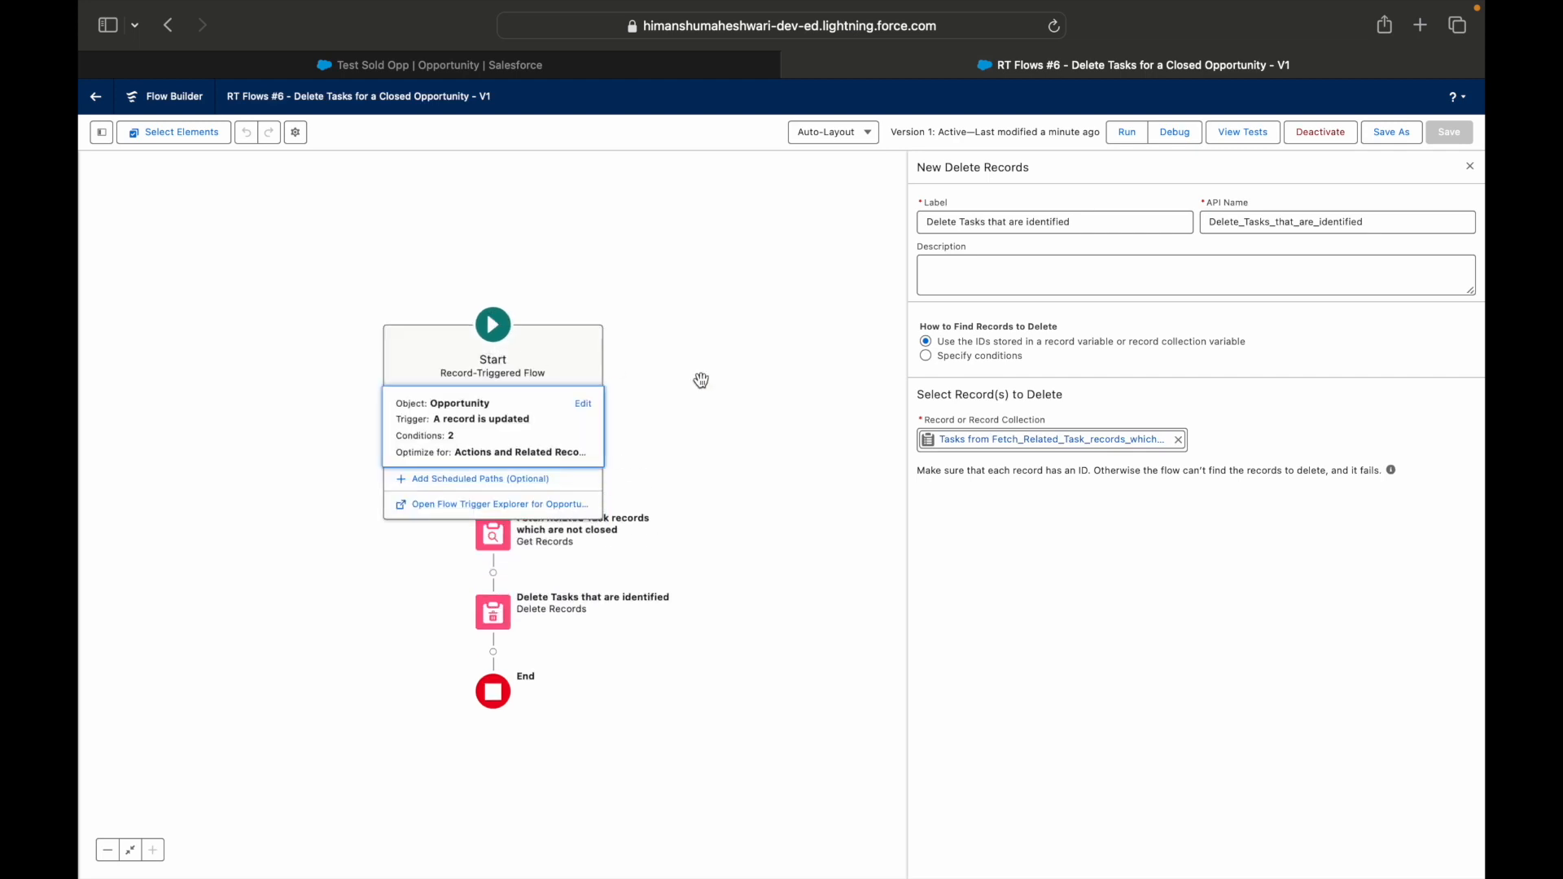
{"action": "left_click", "coordinate": [584, 405]}
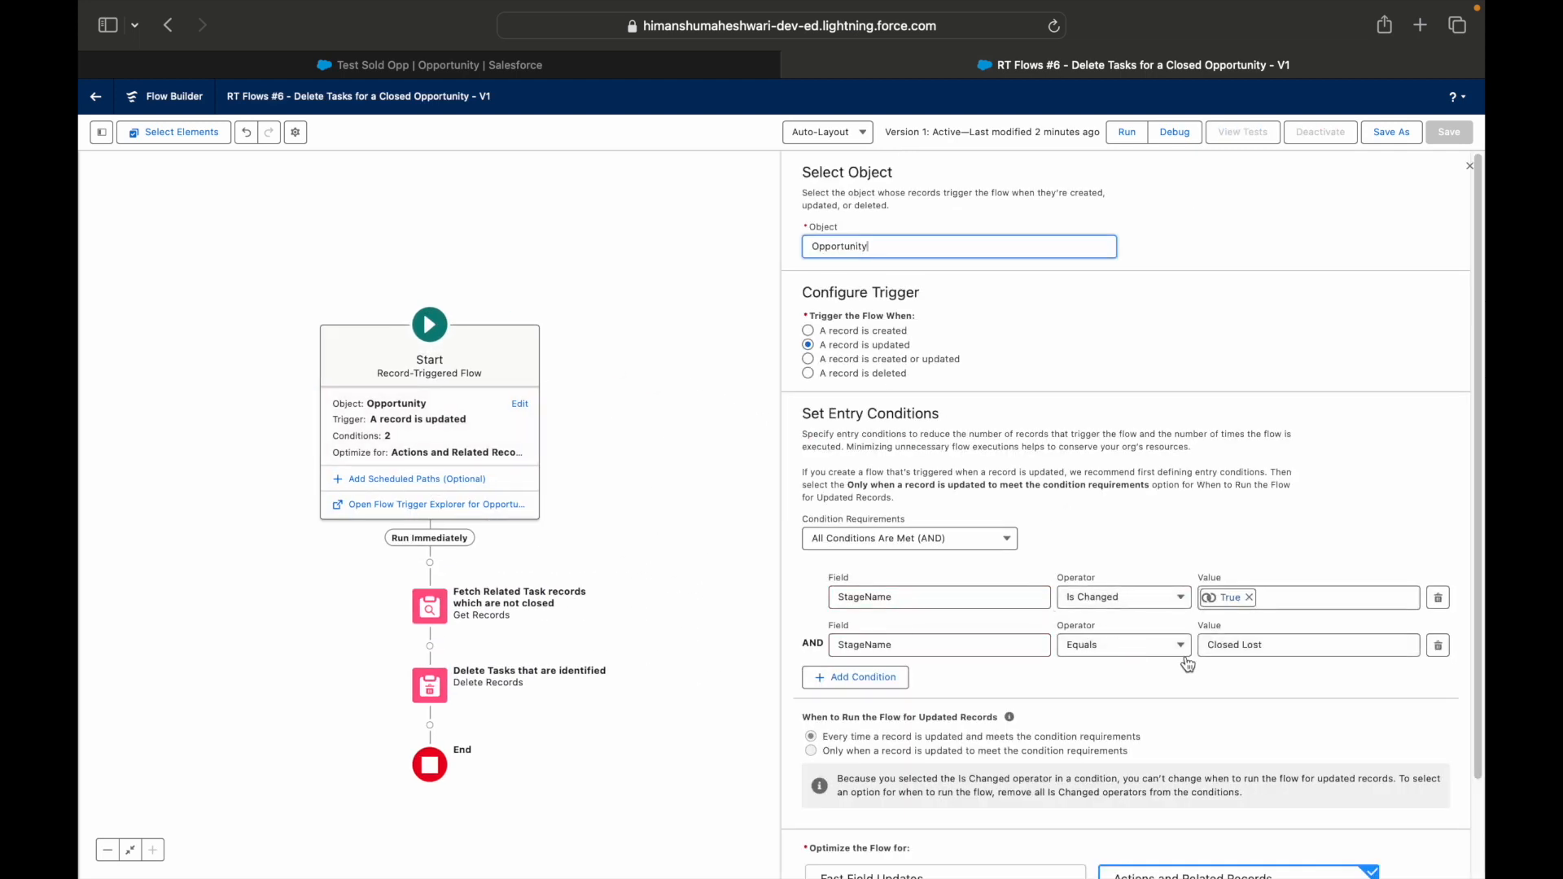
{"action": "left_click", "coordinate": [1371, 646]}
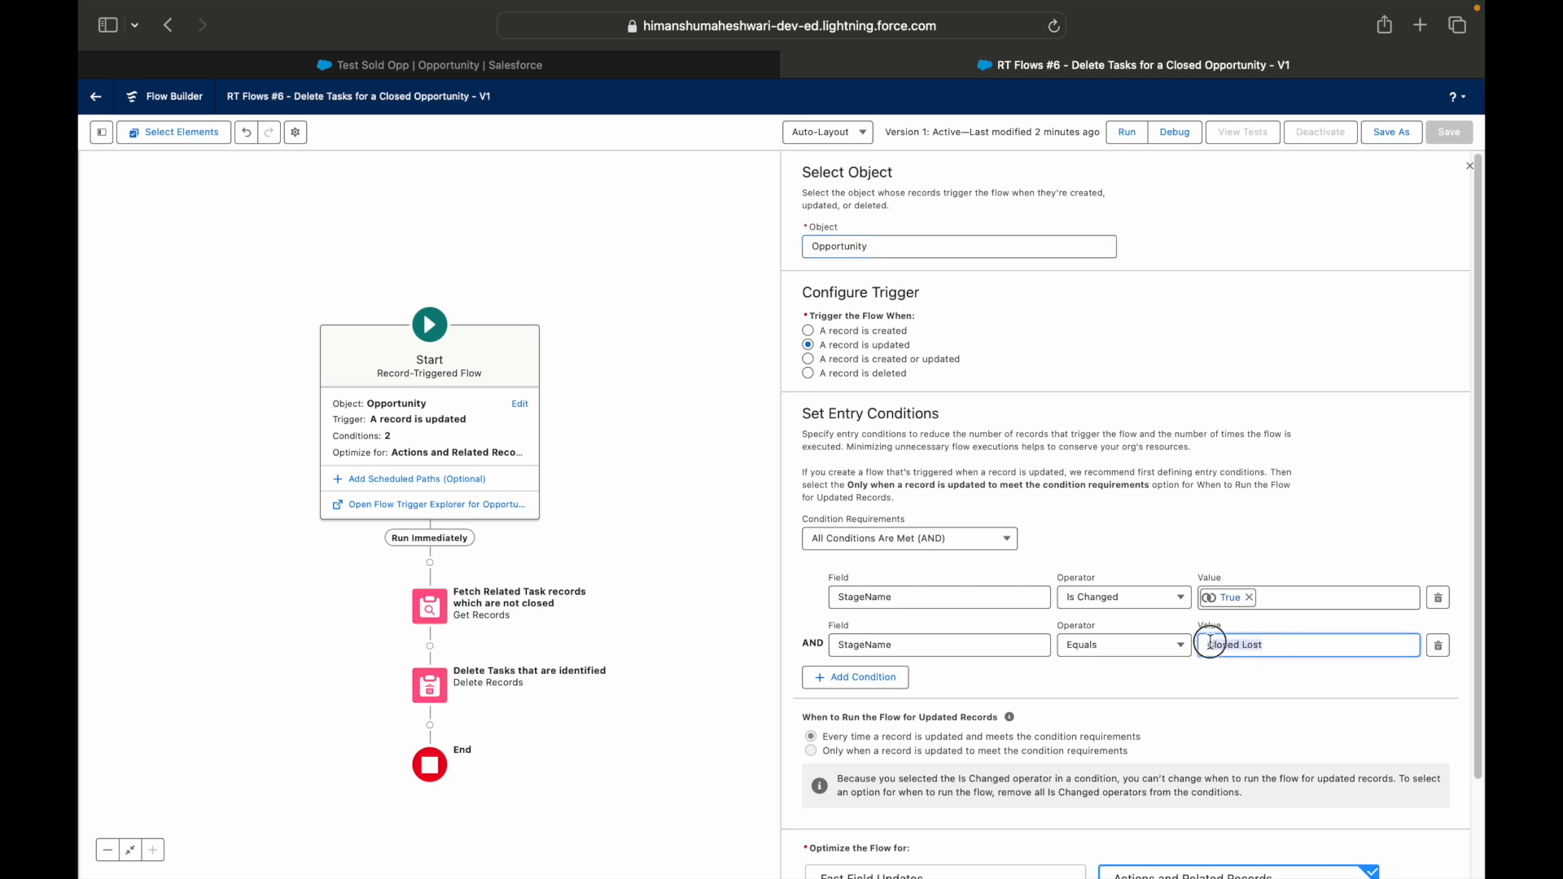
{"action": "left_click", "coordinate": [430, 606]}
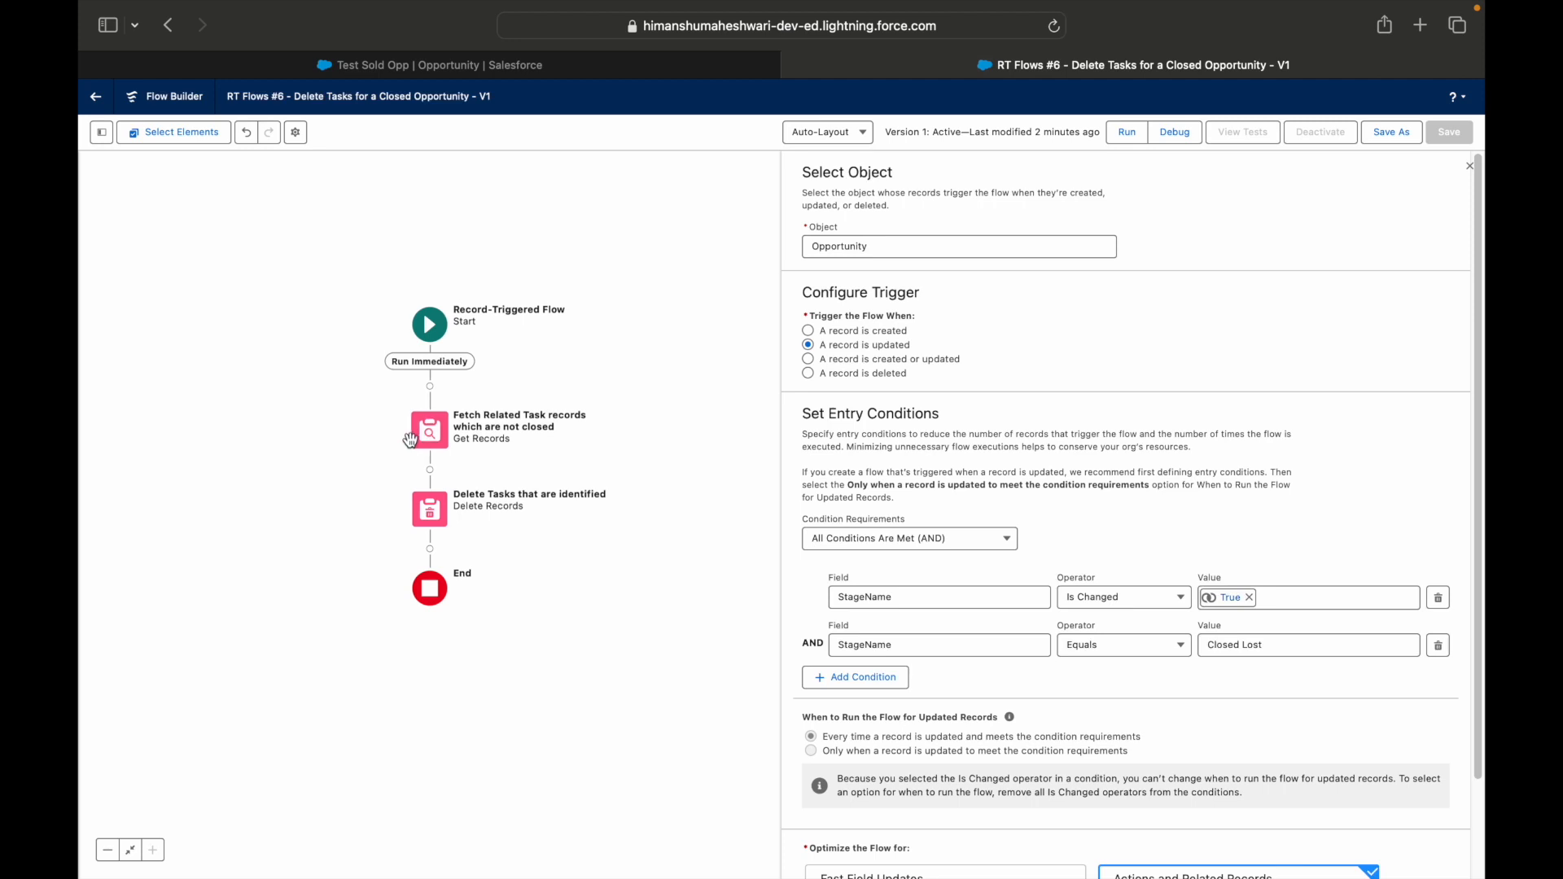
{"action": "left_click", "coordinate": [434, 434]}
{"action": "left_click", "coordinate": [437, 435]}
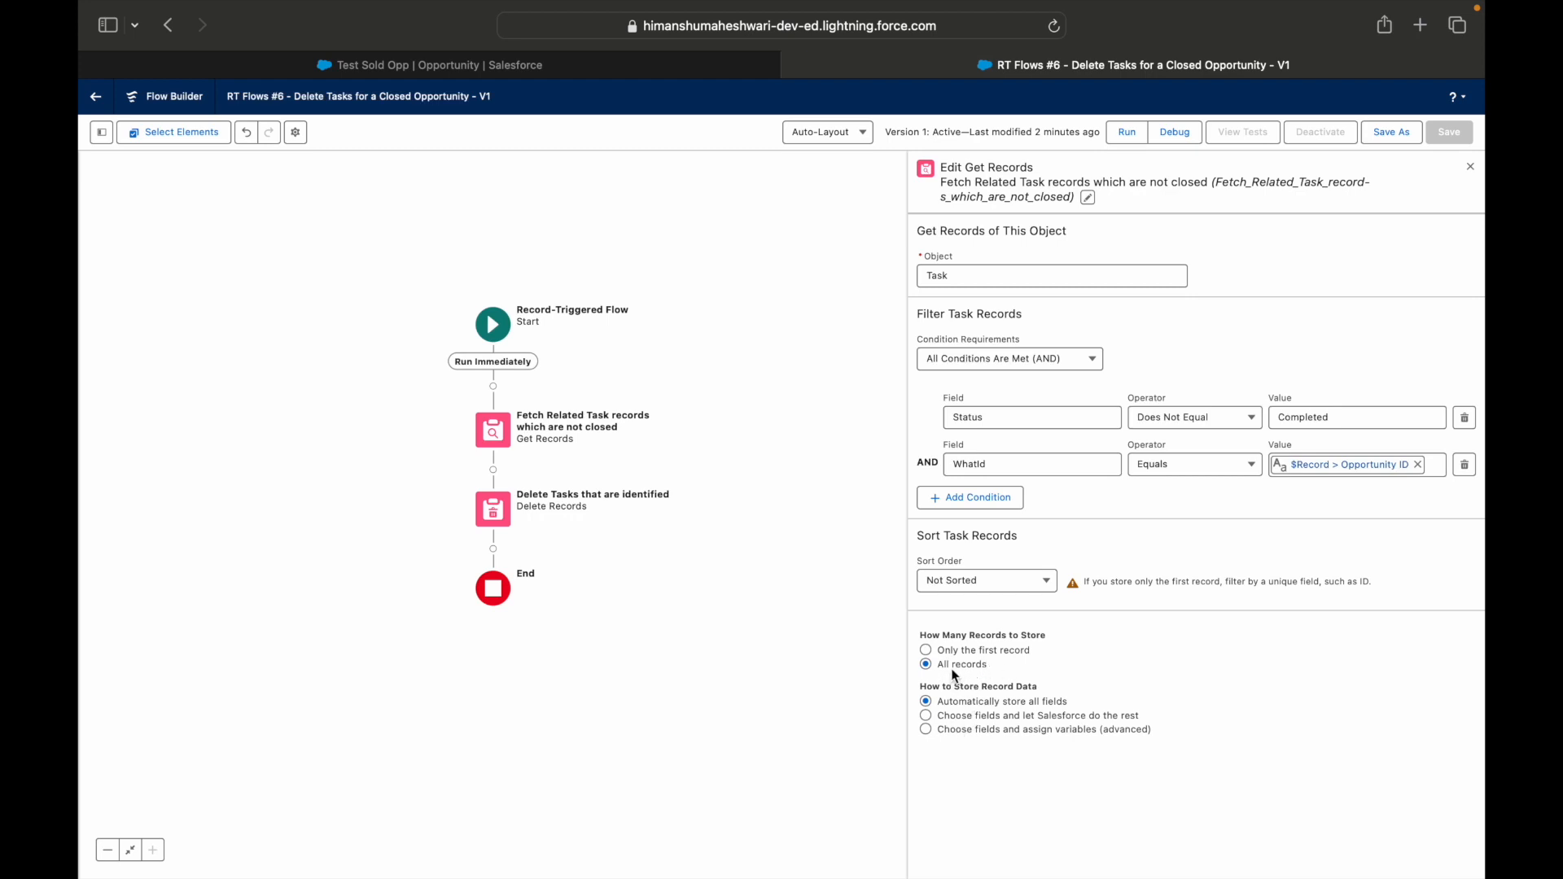
{"action": "double_click", "coordinate": [493, 509]}
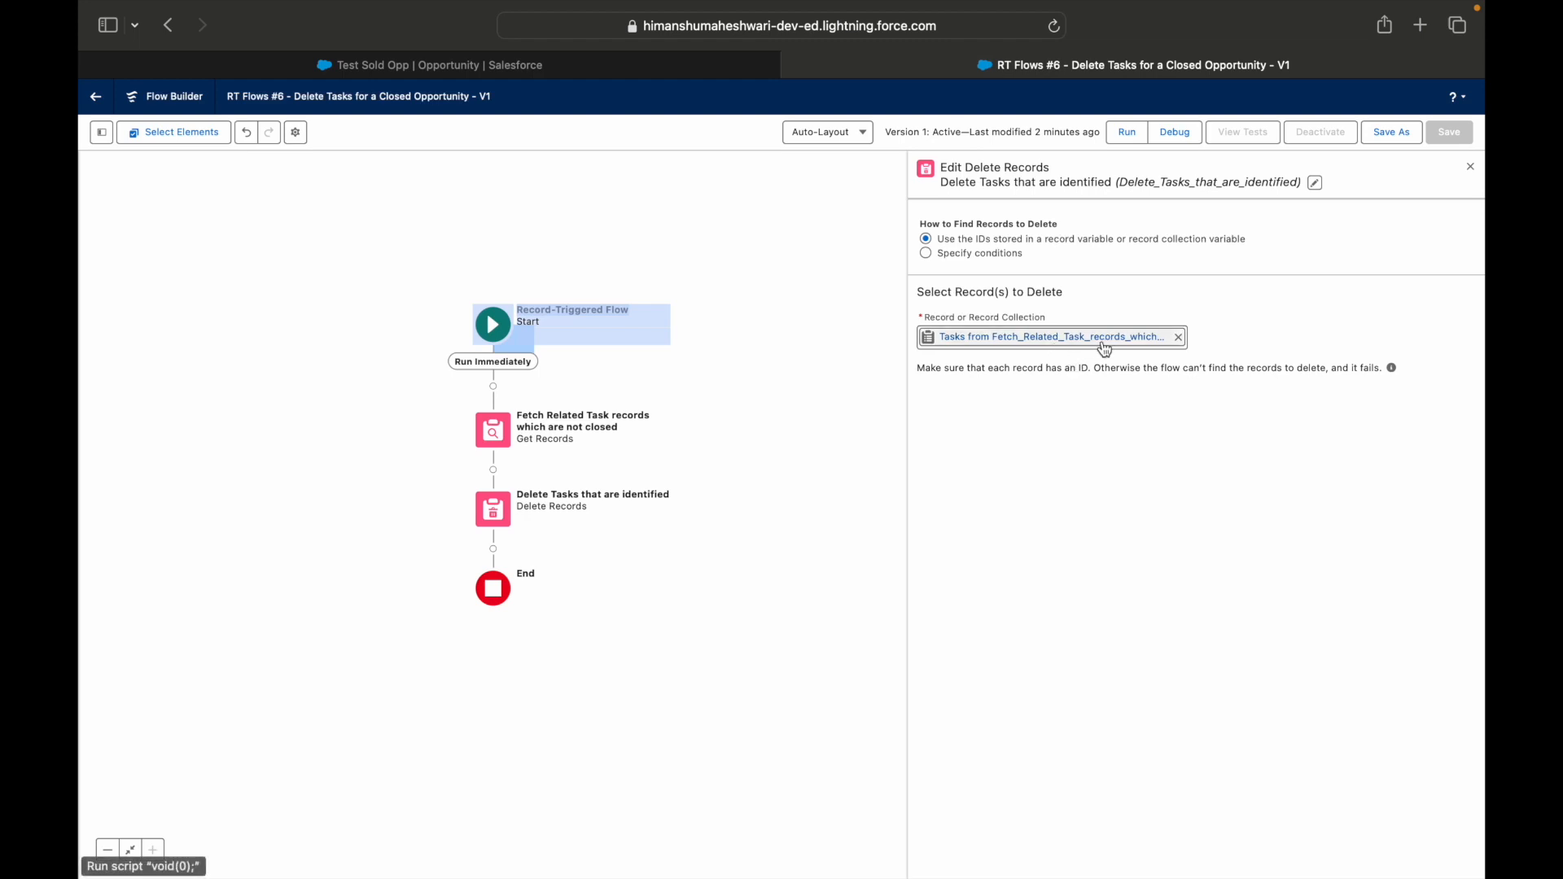
{"action": "left_click", "coordinate": [772, 407]}
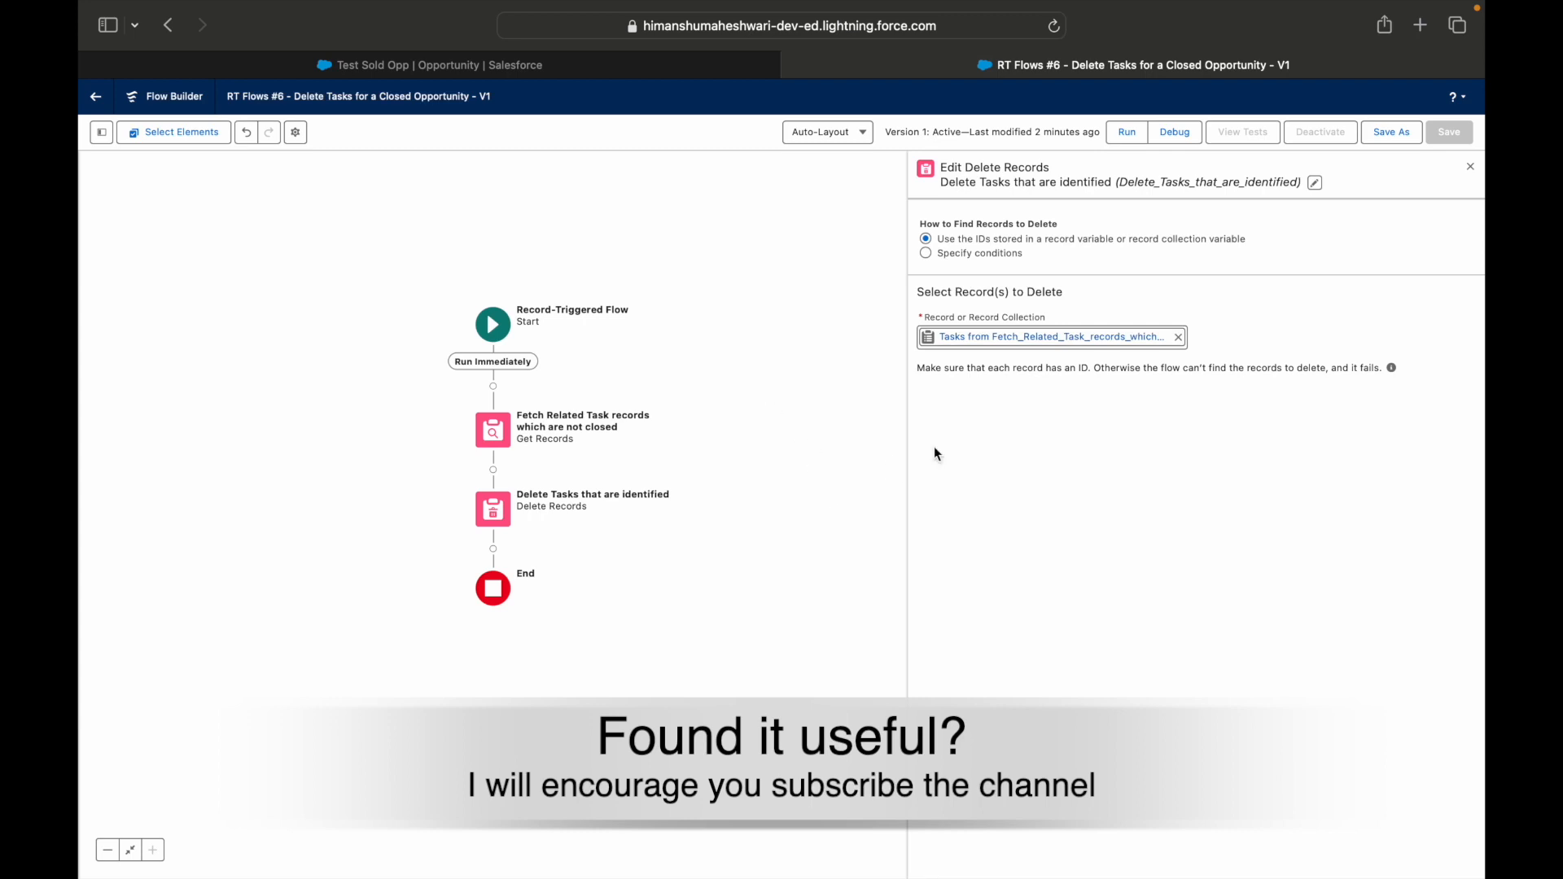
Add a Decision element labelled "Found any task records to delete?" between the Get Records and Delete Records elements.
{"action": "left_click", "coordinate": [494, 470]}
{"action": "type", "text": "Decision"}
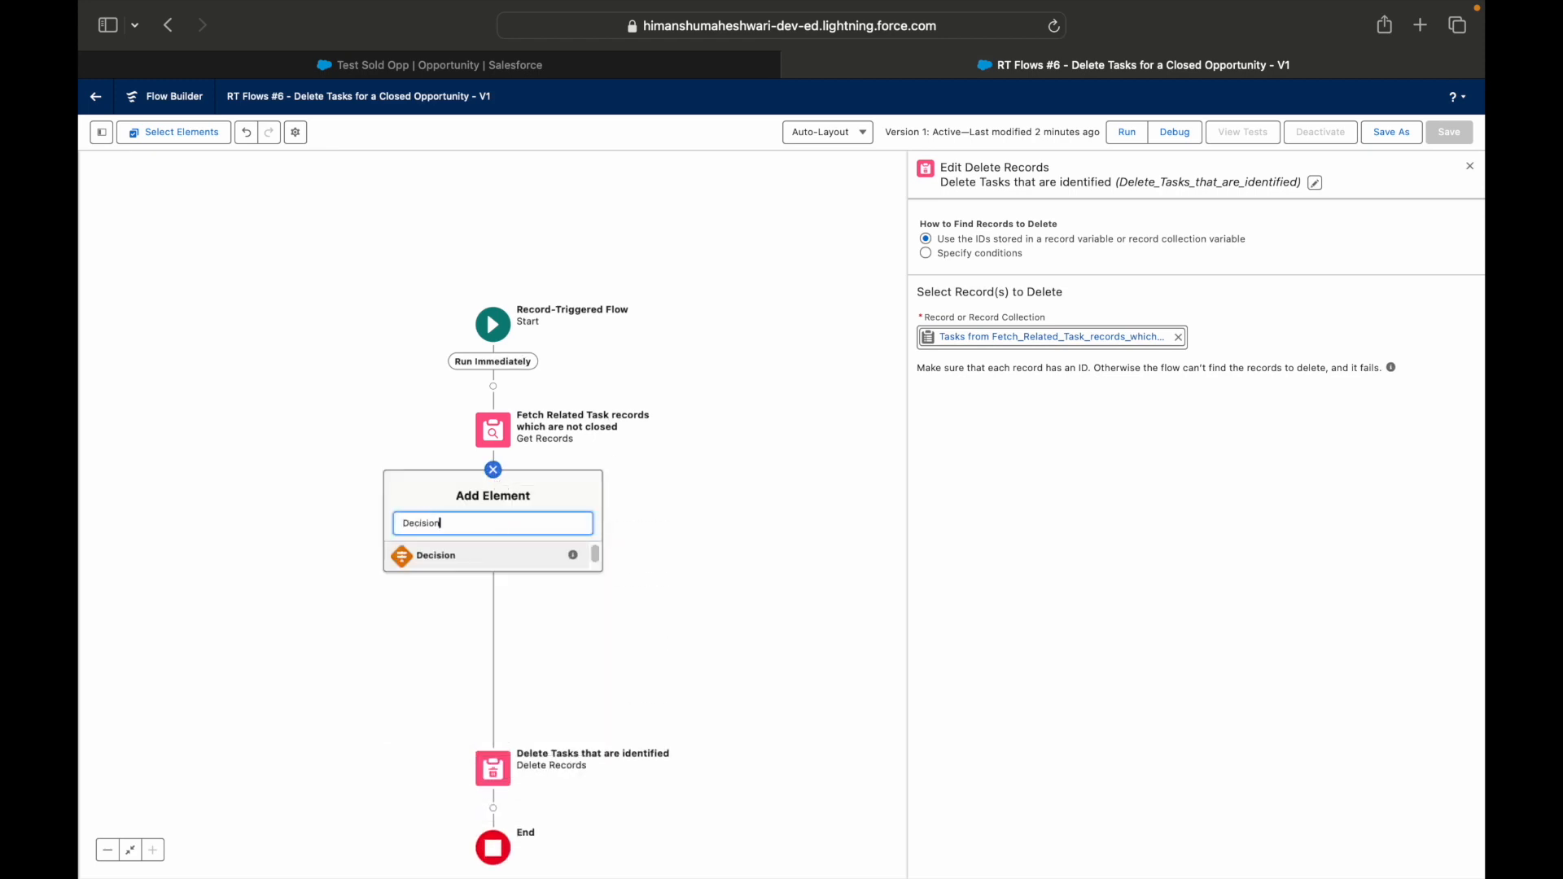
{"action": "left_click", "coordinate": [464, 555]}
{"action": "type", "text": "Is"}
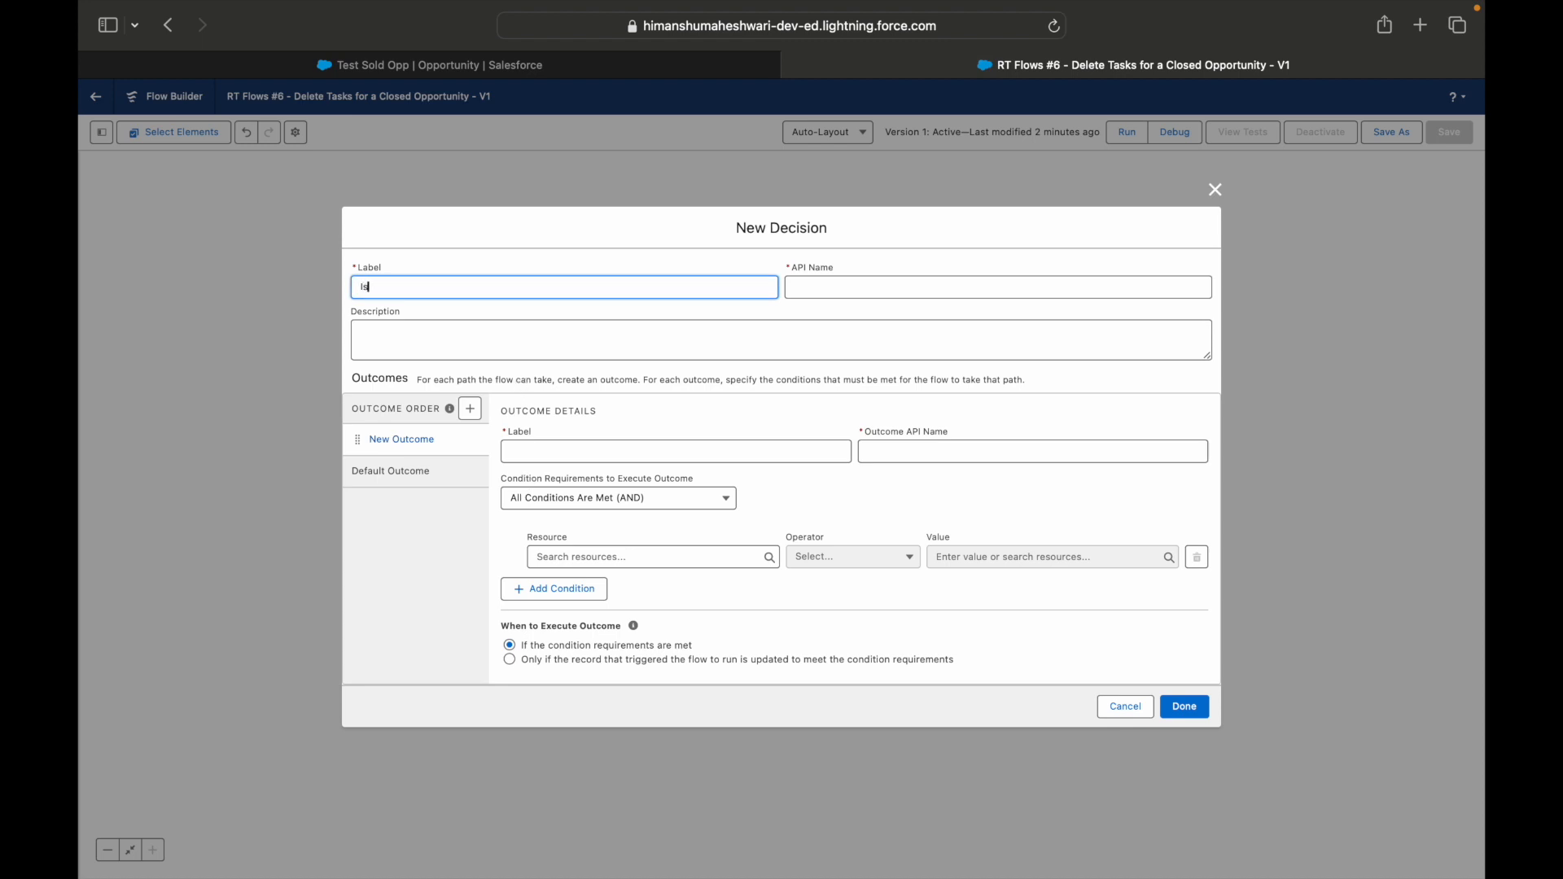
{"action": "type", "text": "Foiund any task records to delete?"}
{"action": "left_click", "coordinate": [380, 287]}
{"action": "key", "text": "BackSpace"}
{"action": "key", "text": "Tab"}
Define the decision outcome "Yes, found" with the condition that the fetched Tasks collection Is Null equals False, and finish the decision.
{"action": "left_click", "coordinate": [562, 454]}
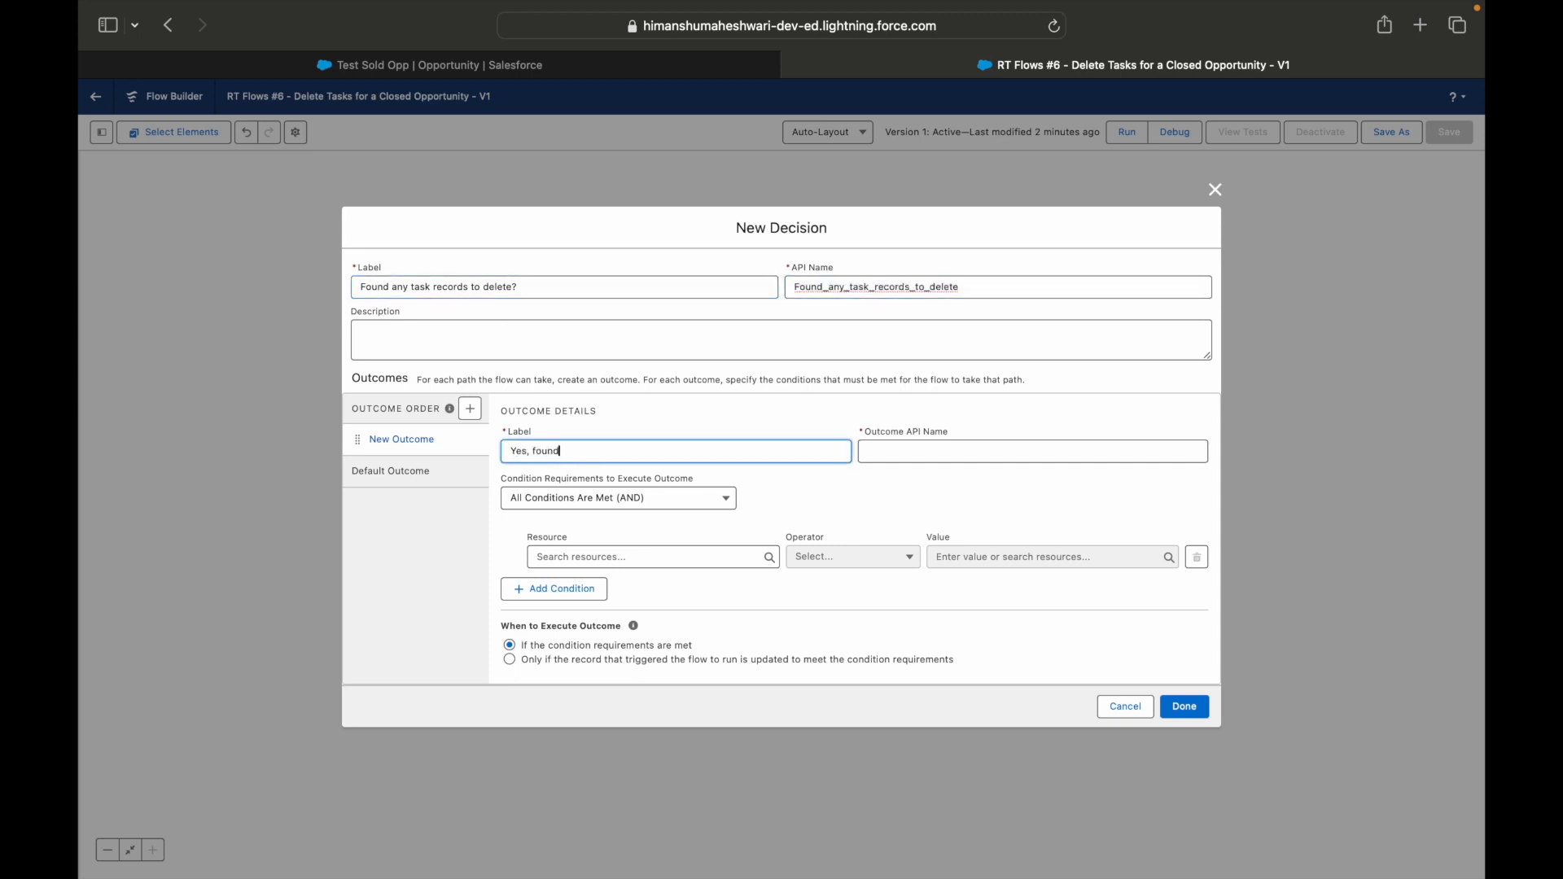
{"action": "left_click", "coordinate": [610, 559]}
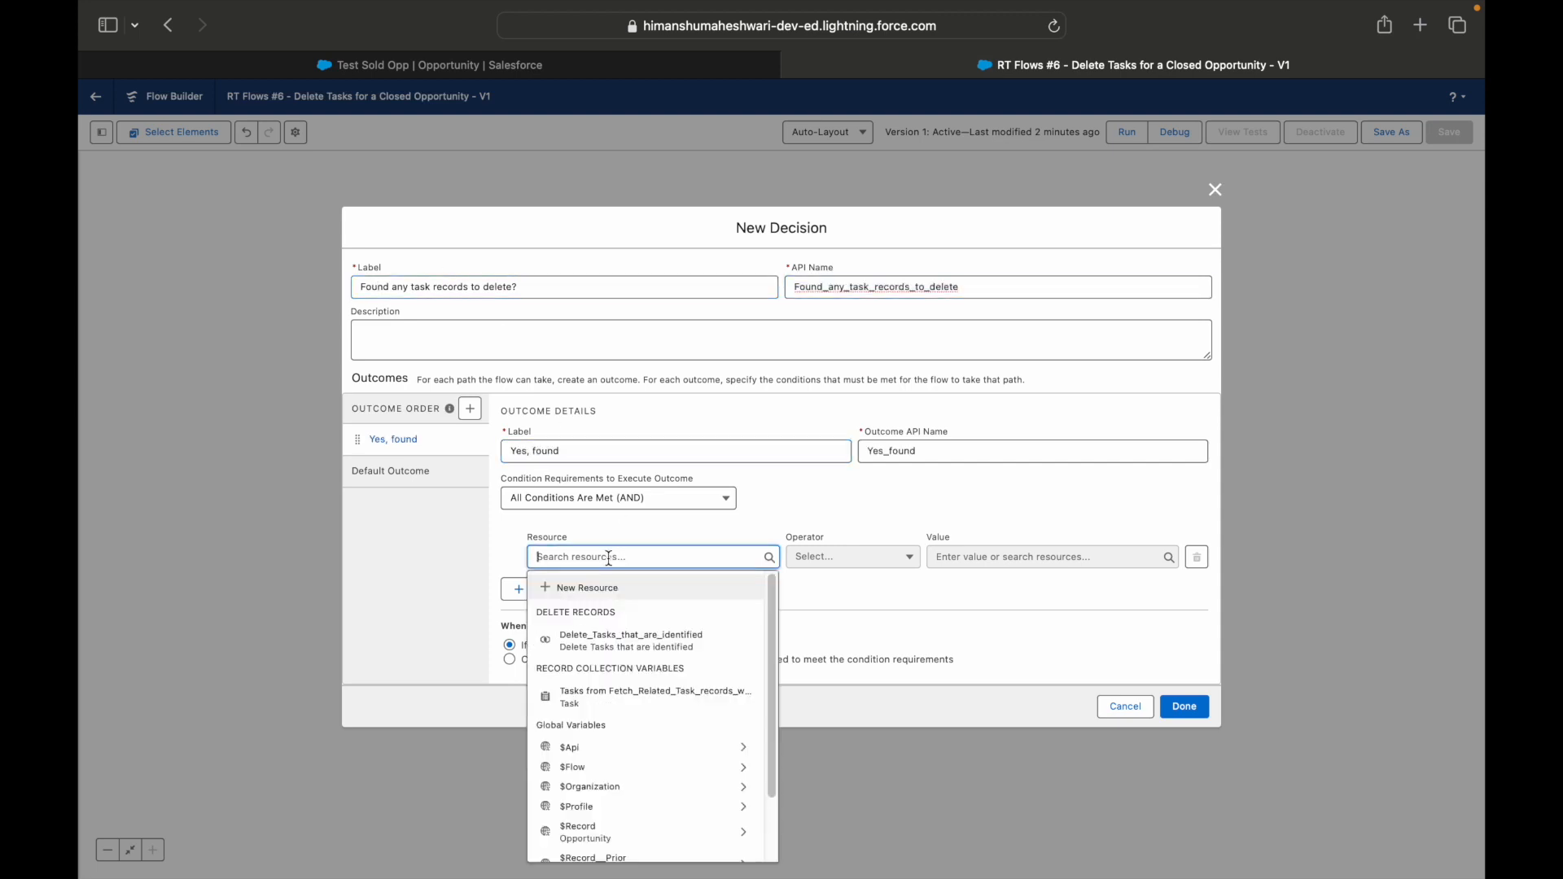
{"action": "left_click", "coordinate": [629, 699]}
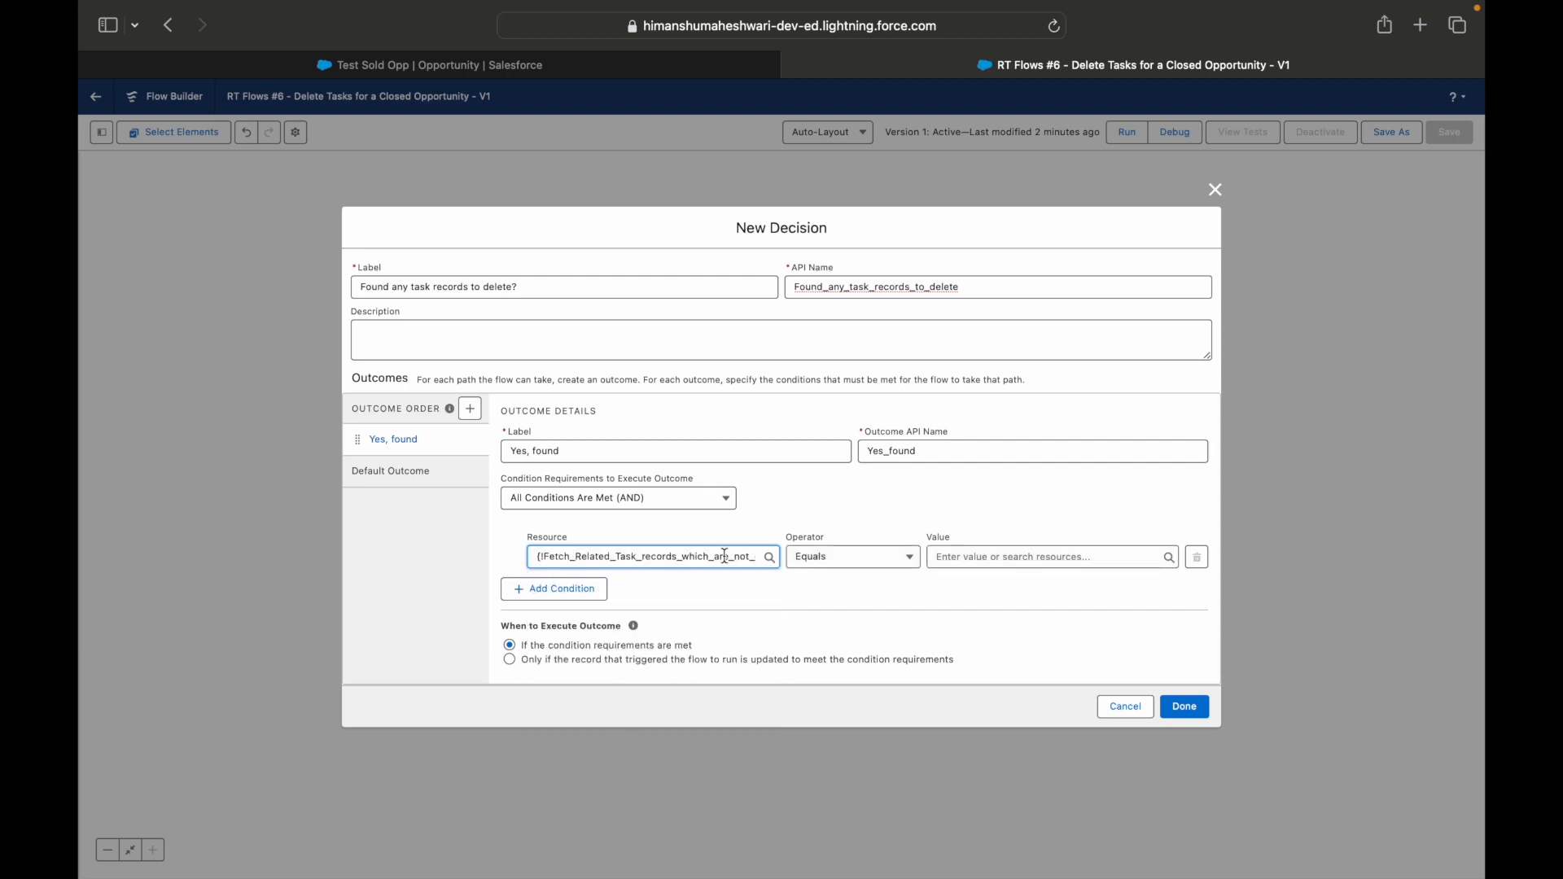
{"action": "left_click", "coordinate": [796, 559]}
{"action": "left_click", "coordinate": [835, 670]}
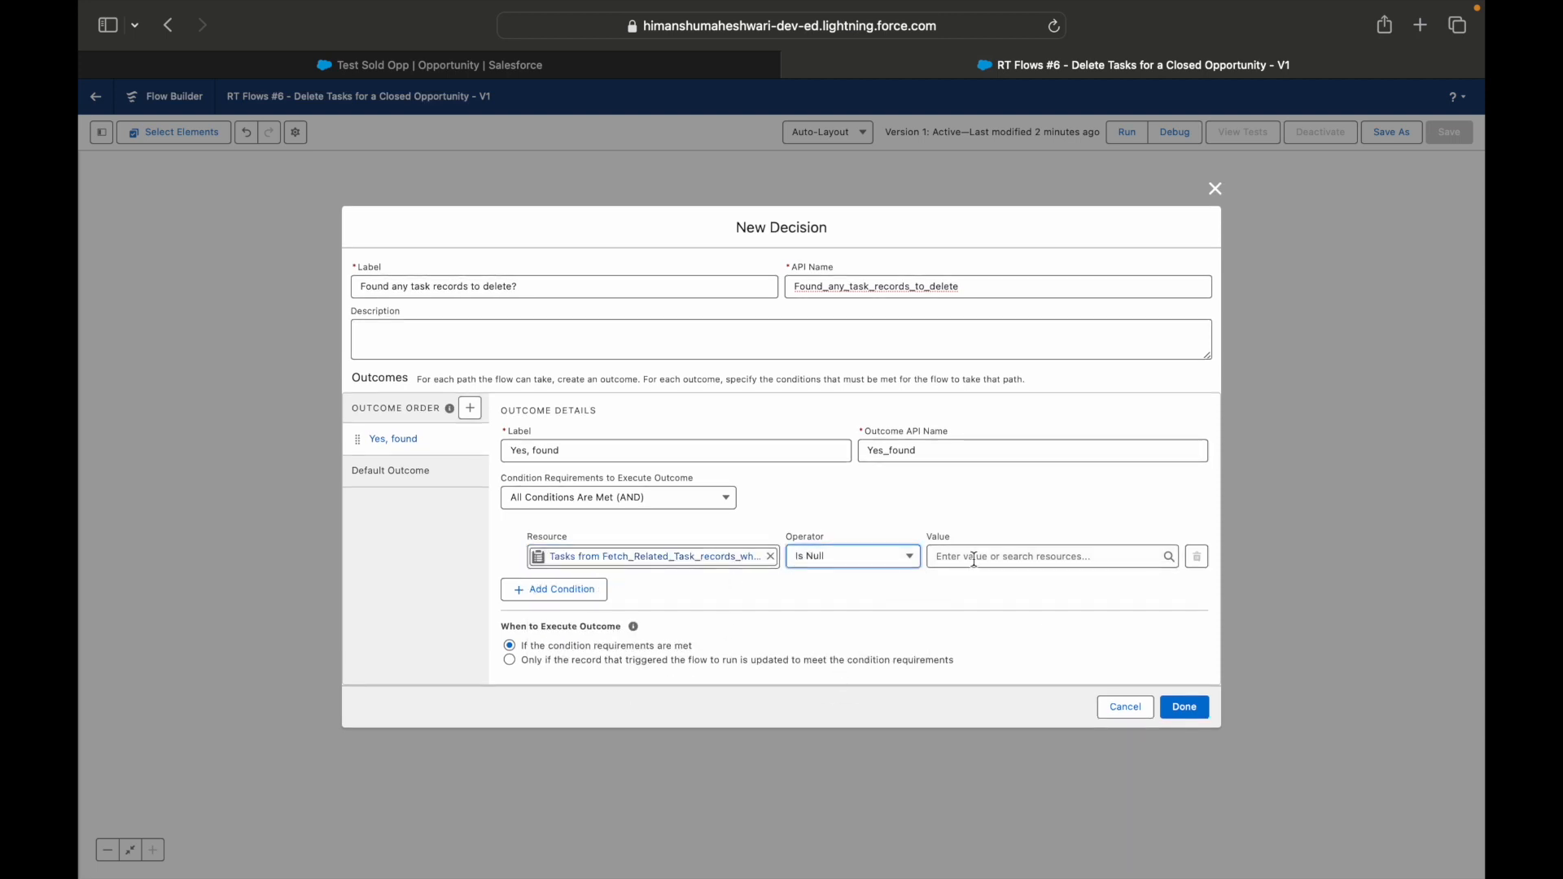
{"action": "left_click", "coordinate": [988, 555]}
{"action": "type", "text": "false"}
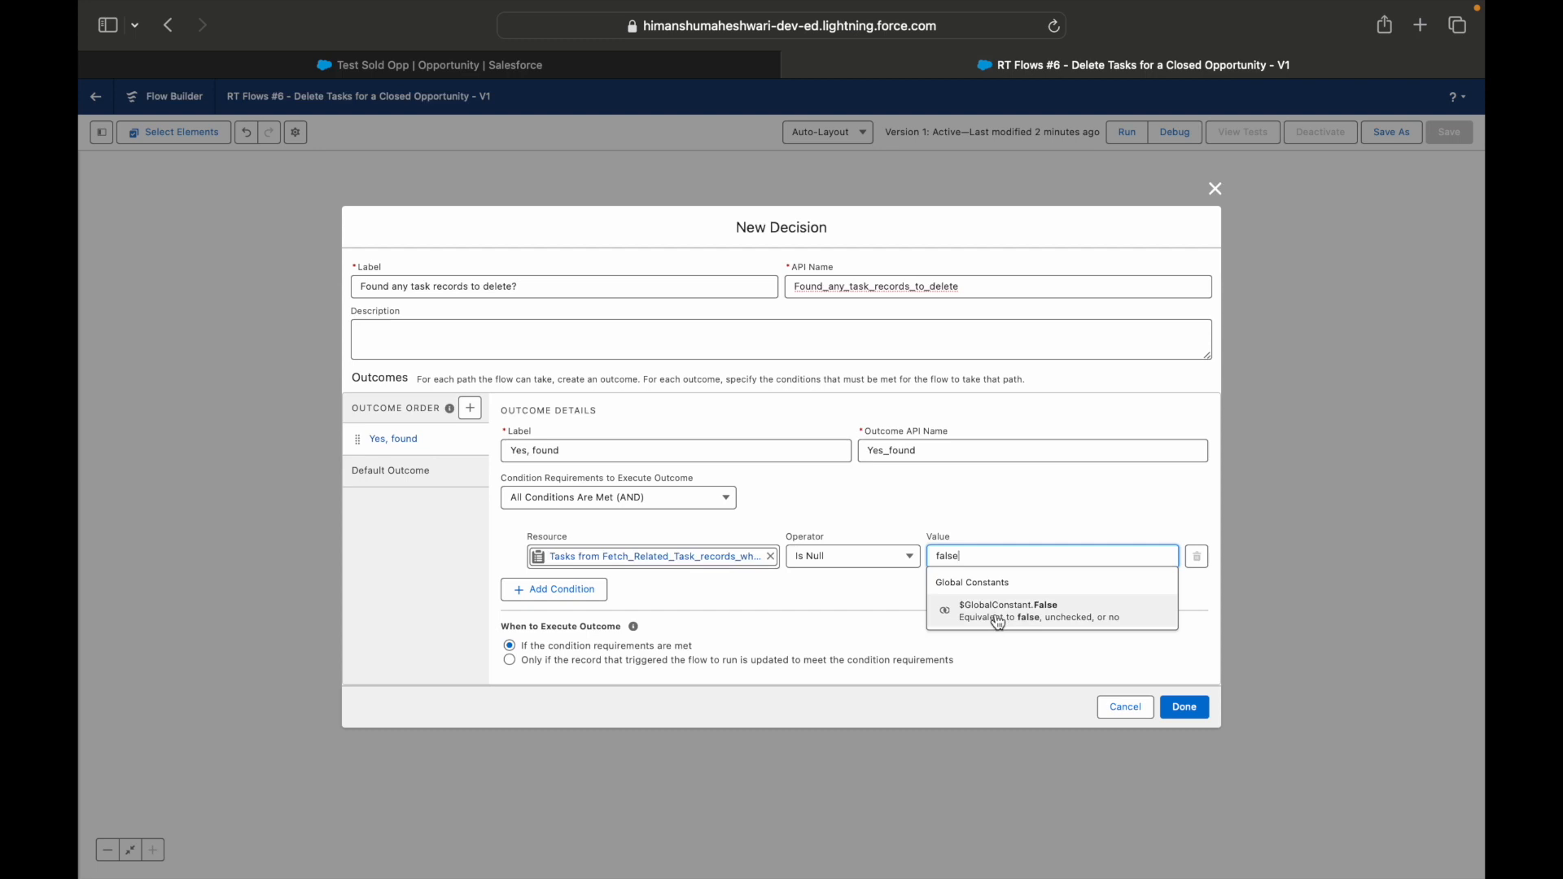
{"action": "left_click", "coordinate": [1018, 612]}
{"action": "left_click", "coordinate": [998, 506]}
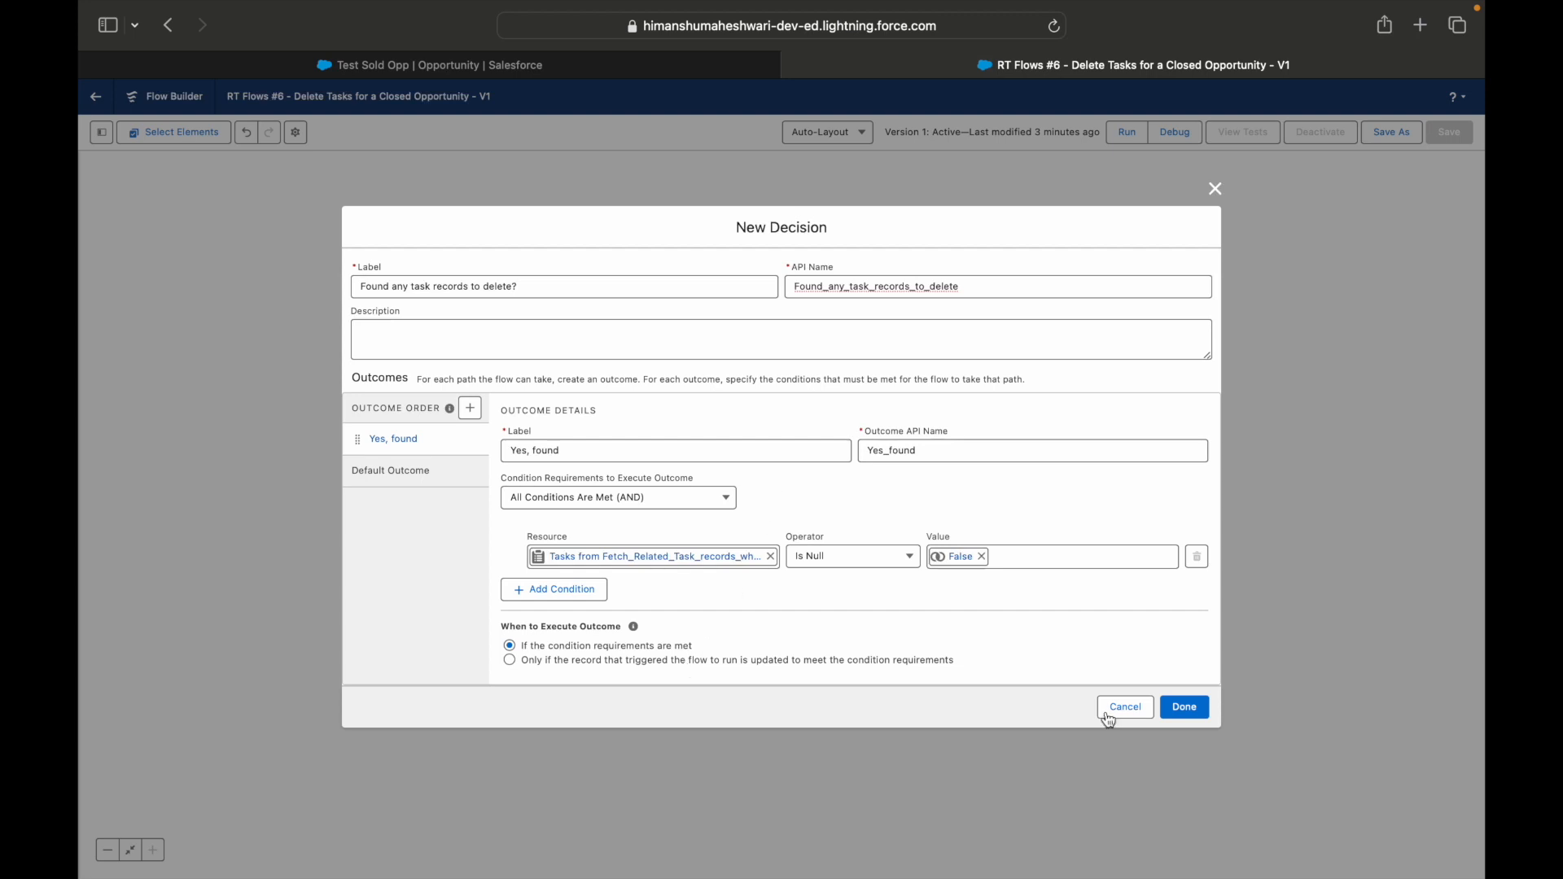
{"action": "left_click", "coordinate": [1185, 706]}
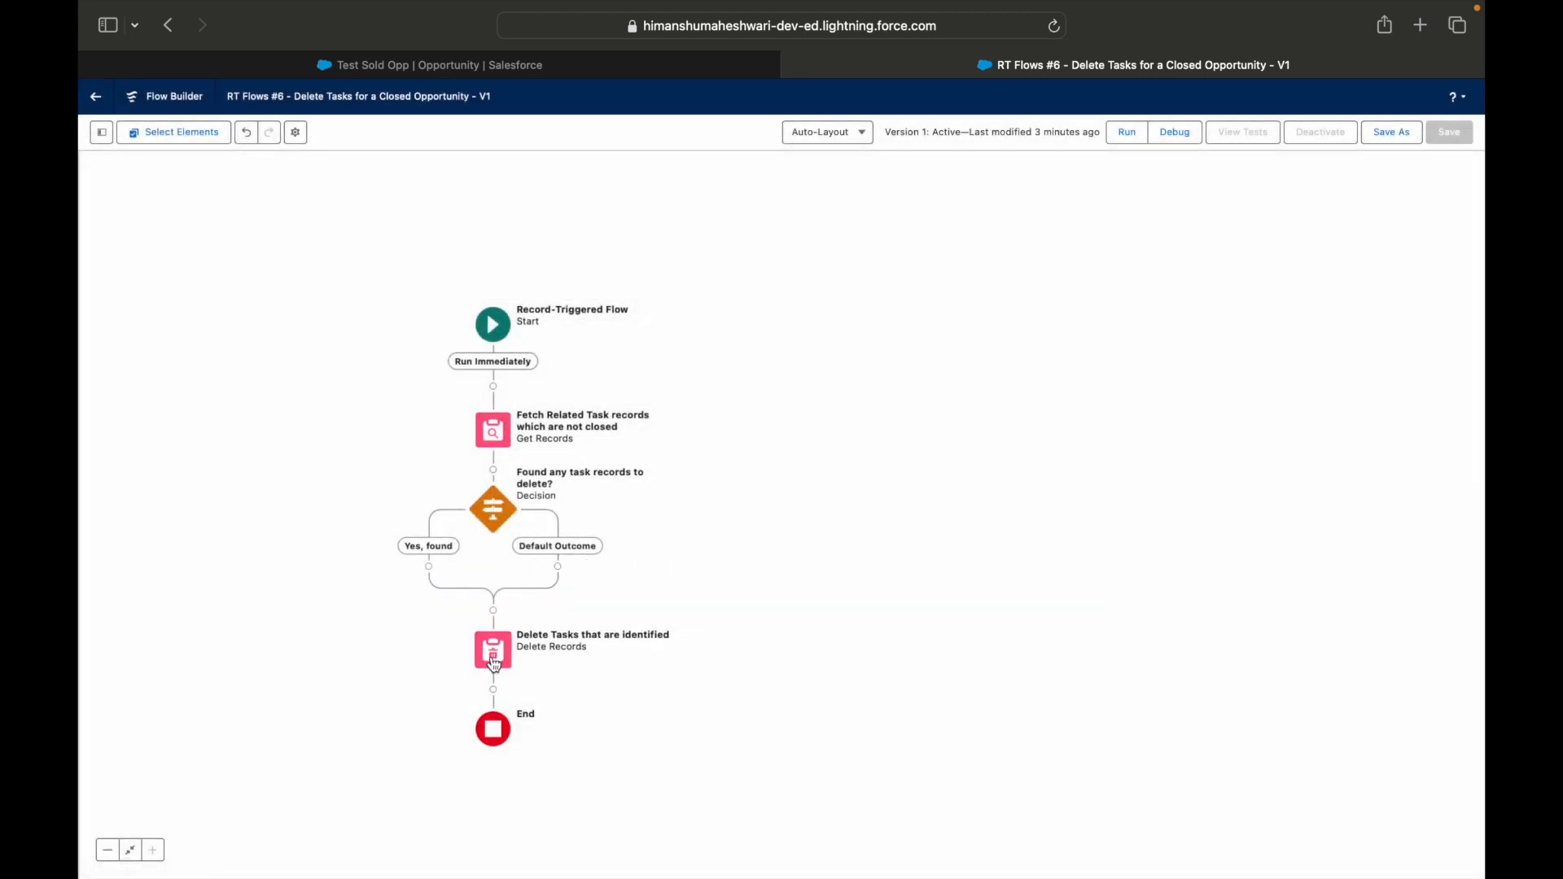
Move the "Delete Tasks that are identified" element into the decision's "Yes, found" branch.
{"action": "left_click", "coordinate": [494, 656]}
{"action": "left_click", "coordinate": [432, 738]}
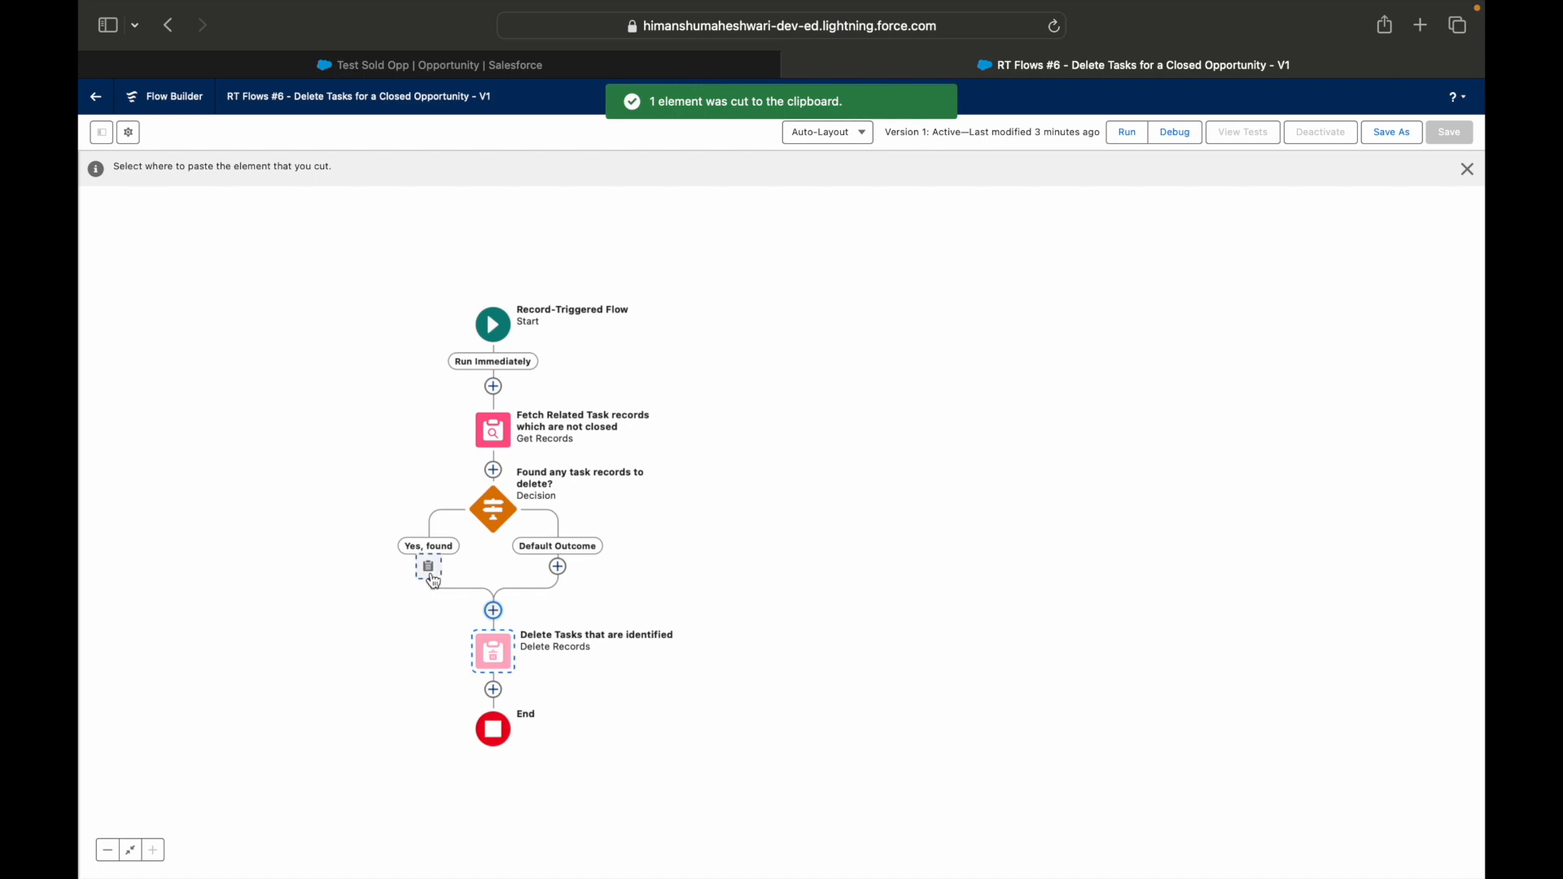
{"action": "left_click", "coordinate": [427, 568]}
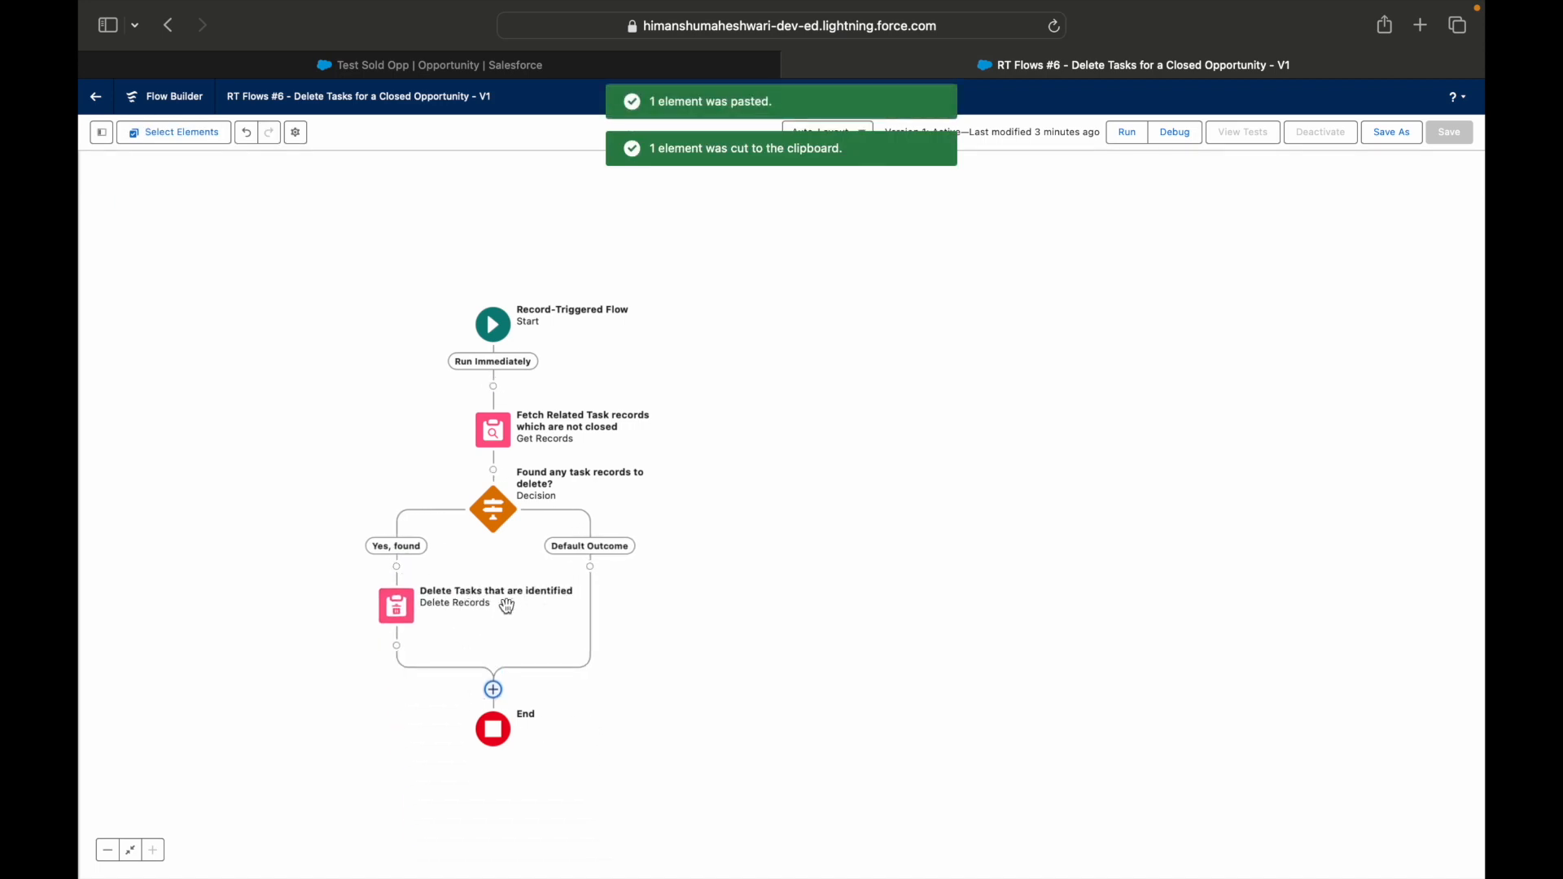
Save the flow as a new version and activate it.
{"action": "left_click", "coordinate": [1388, 132]}
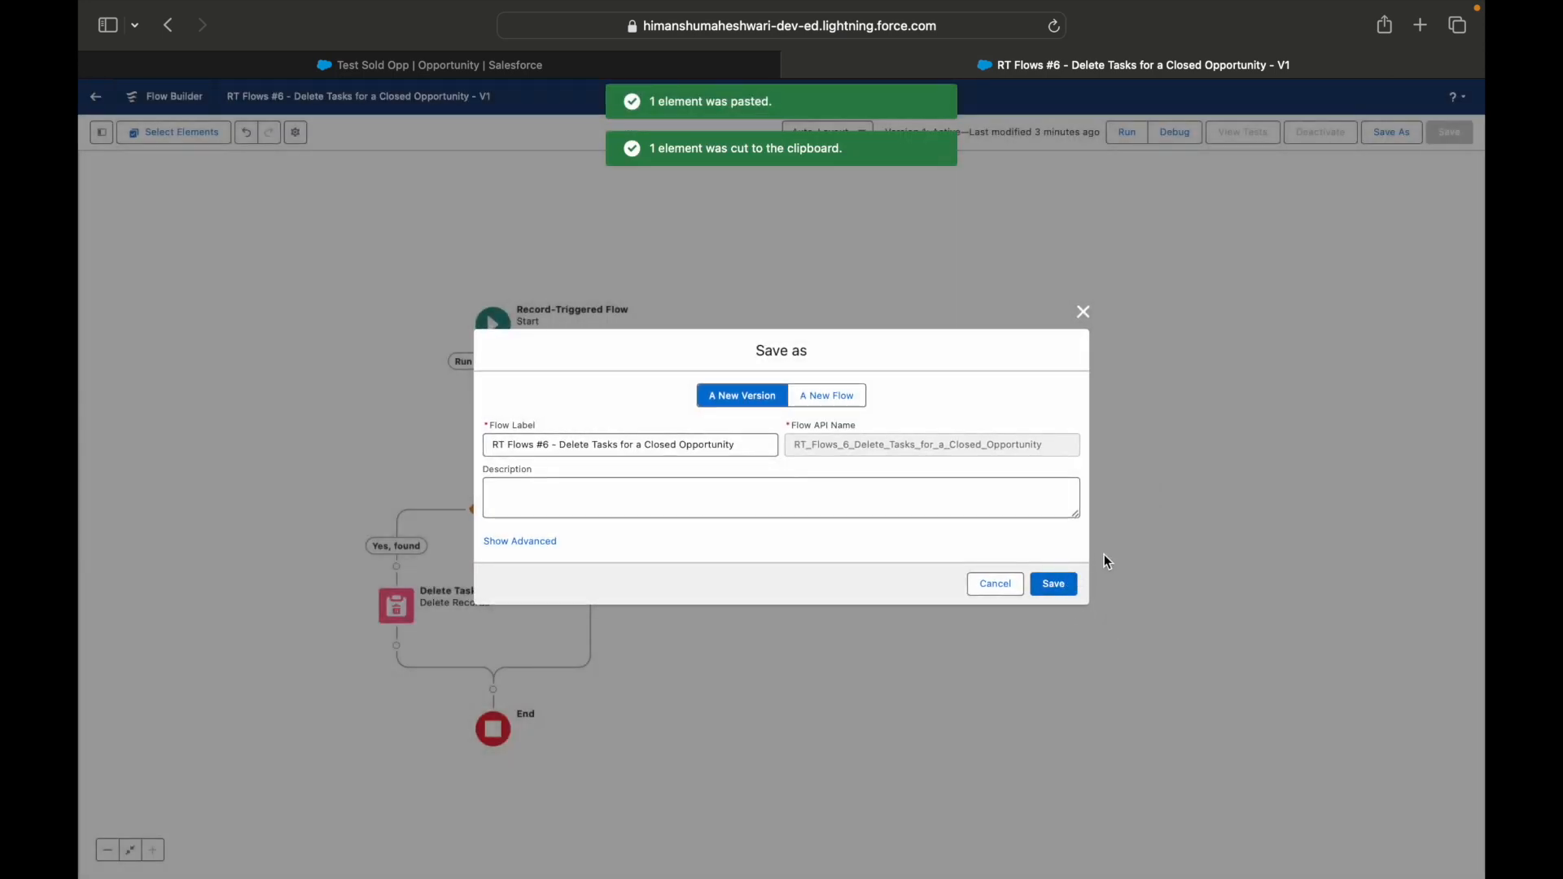
{"action": "left_click", "coordinate": [1053, 586]}
{"action": "left_click", "coordinate": [1320, 138]}
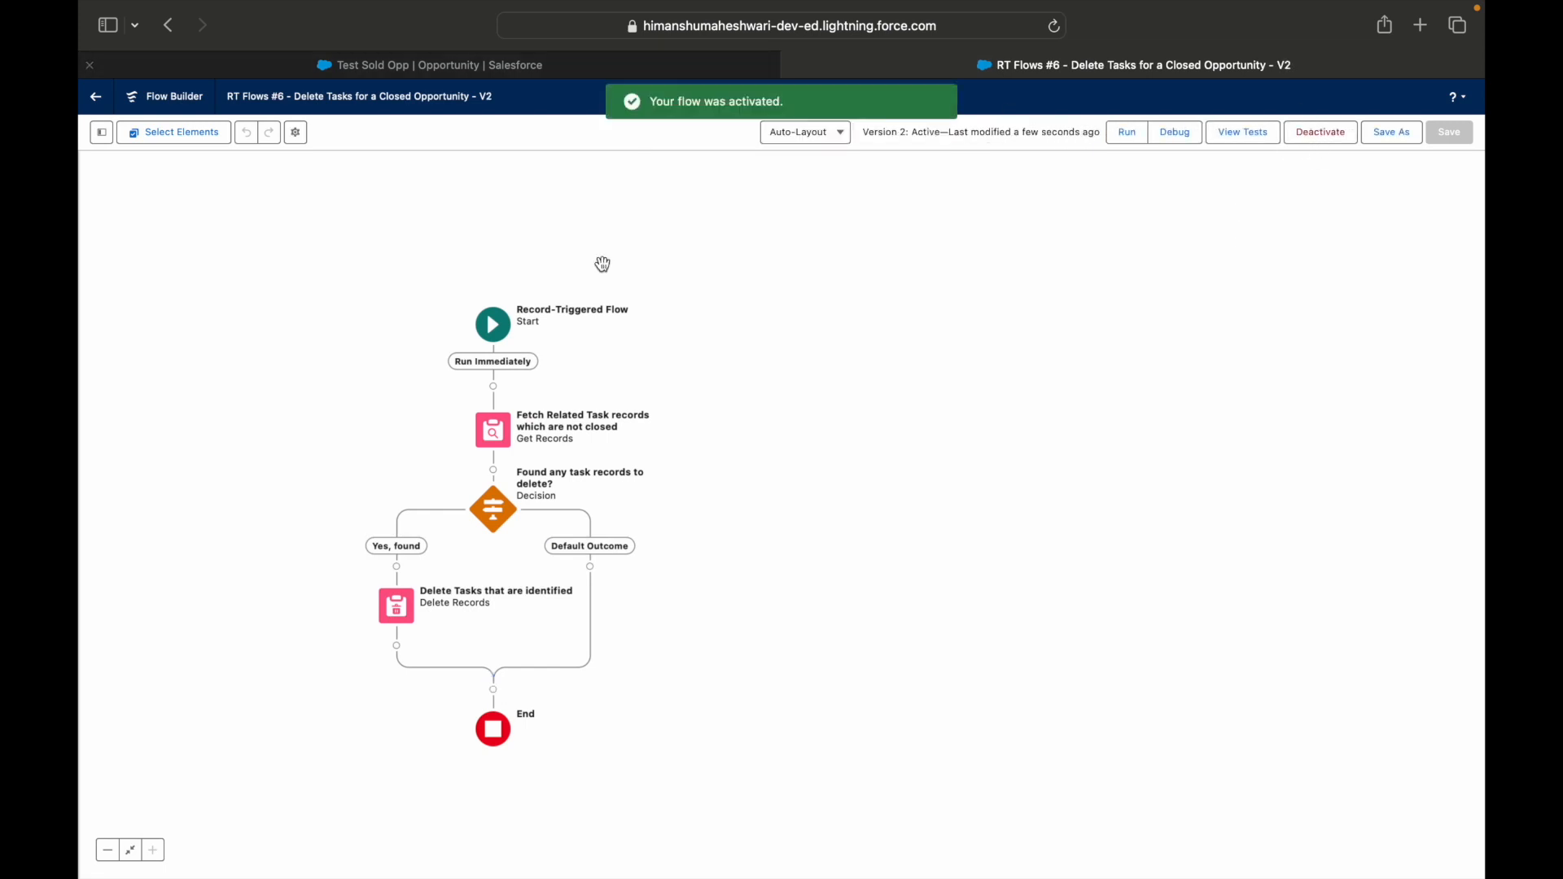
{"action": "left_click", "coordinate": [397, 605]}
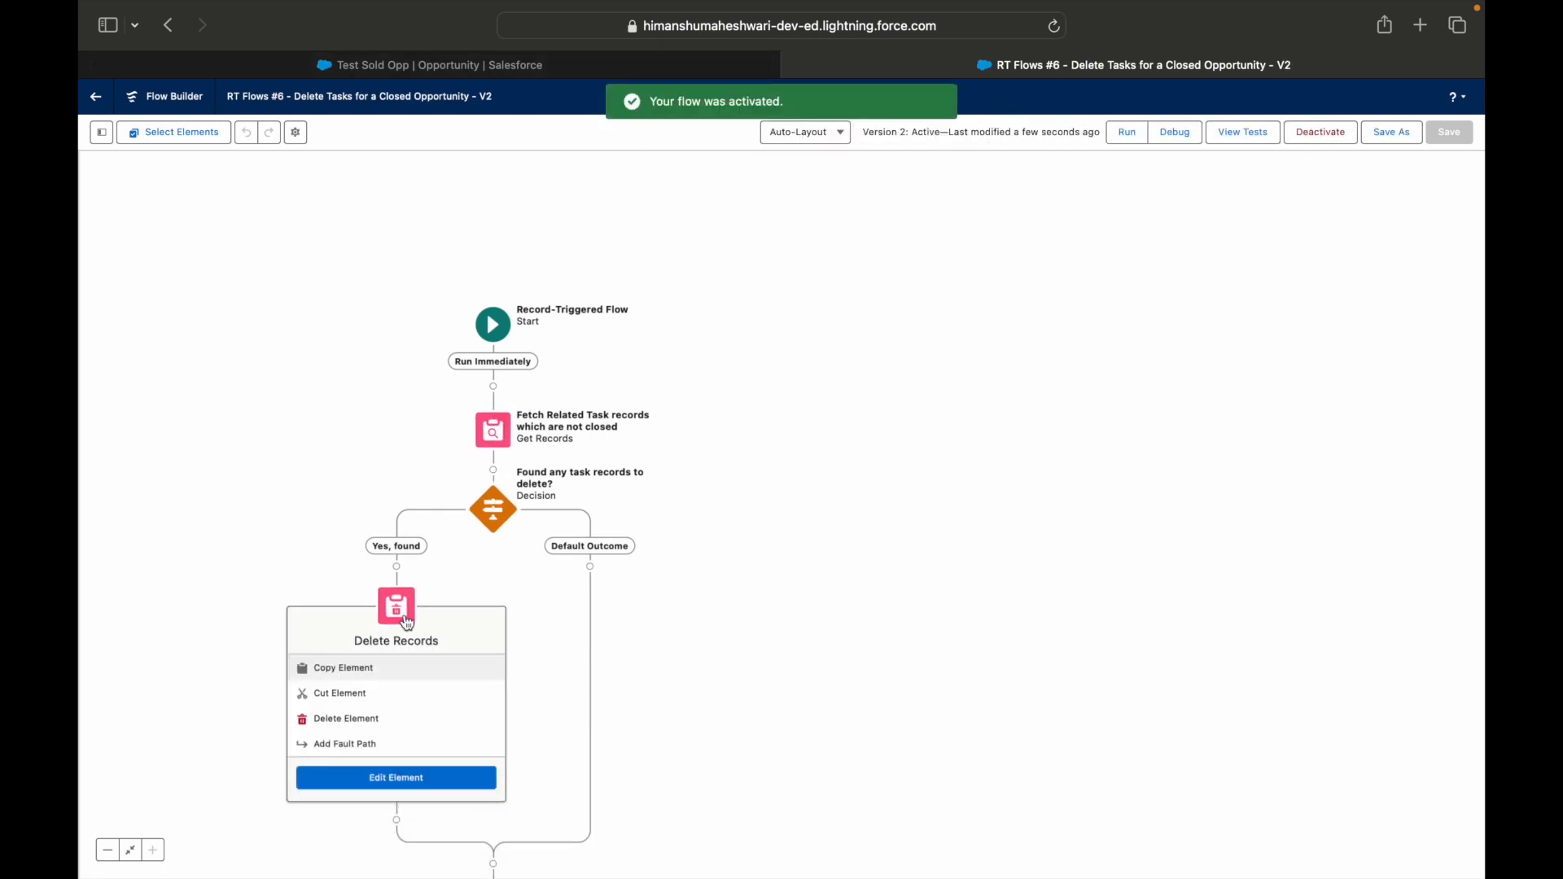
{"action": "left_click", "coordinate": [715, 586]}
Go to the Test Sold Opp browser tab, choose Closed Lost as the closed stage to retest the flow, and return to the flow.
{"action": "left_click", "coordinate": [520, 64]}
{"action": "left_click", "coordinate": [1171, 286]}
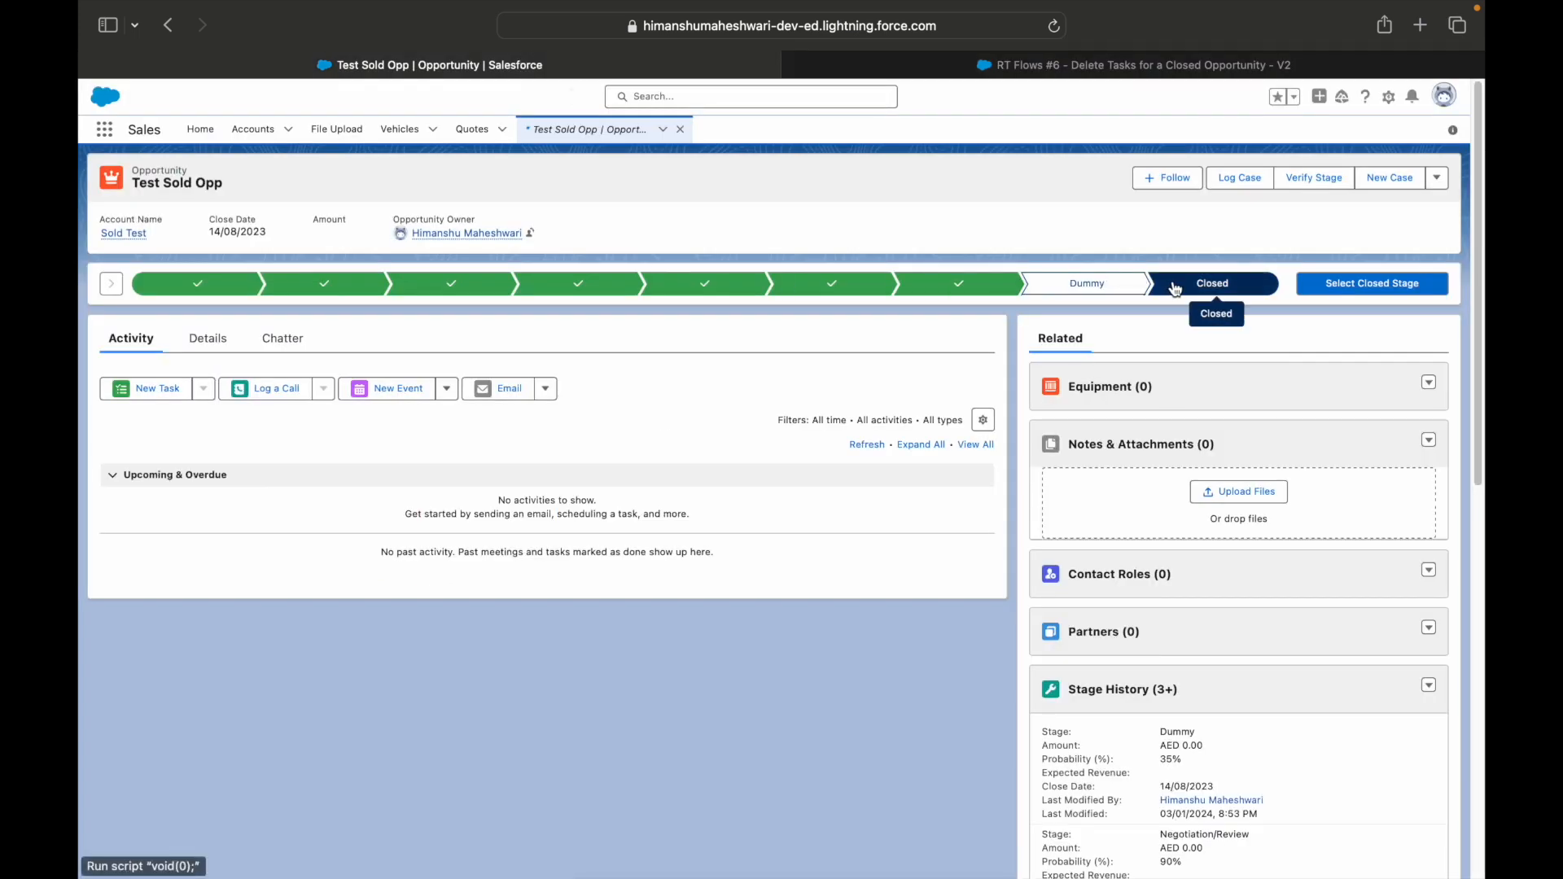
{"action": "left_click", "coordinate": [1369, 285]}
{"action": "left_click", "coordinate": [887, 474]}
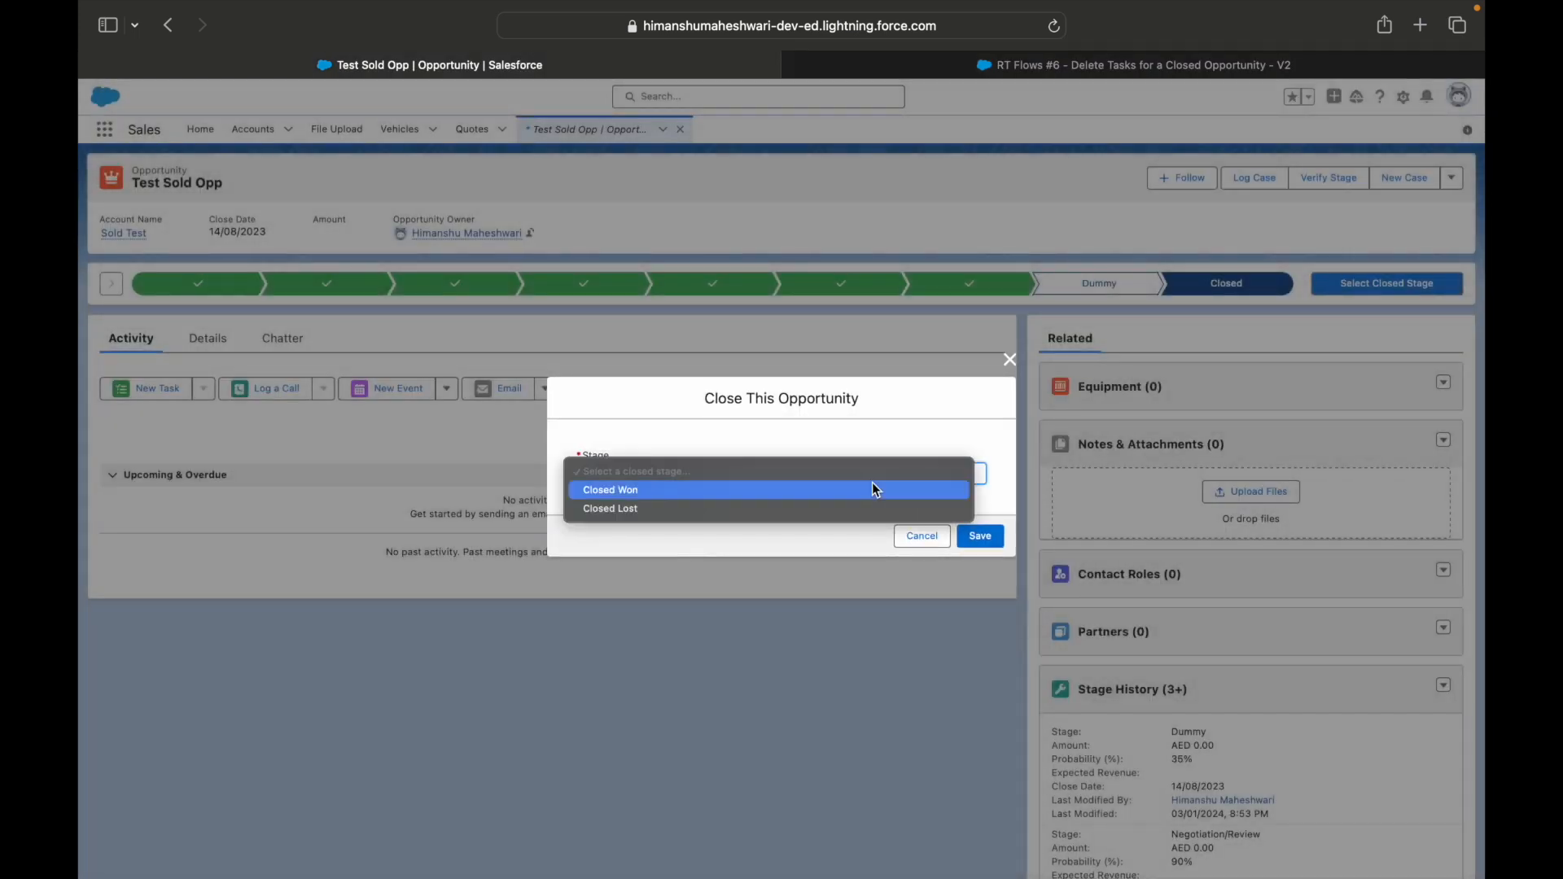
{"action": "left_click", "coordinate": [657, 512]}
{"action": "left_click", "coordinate": [1047, 66]}
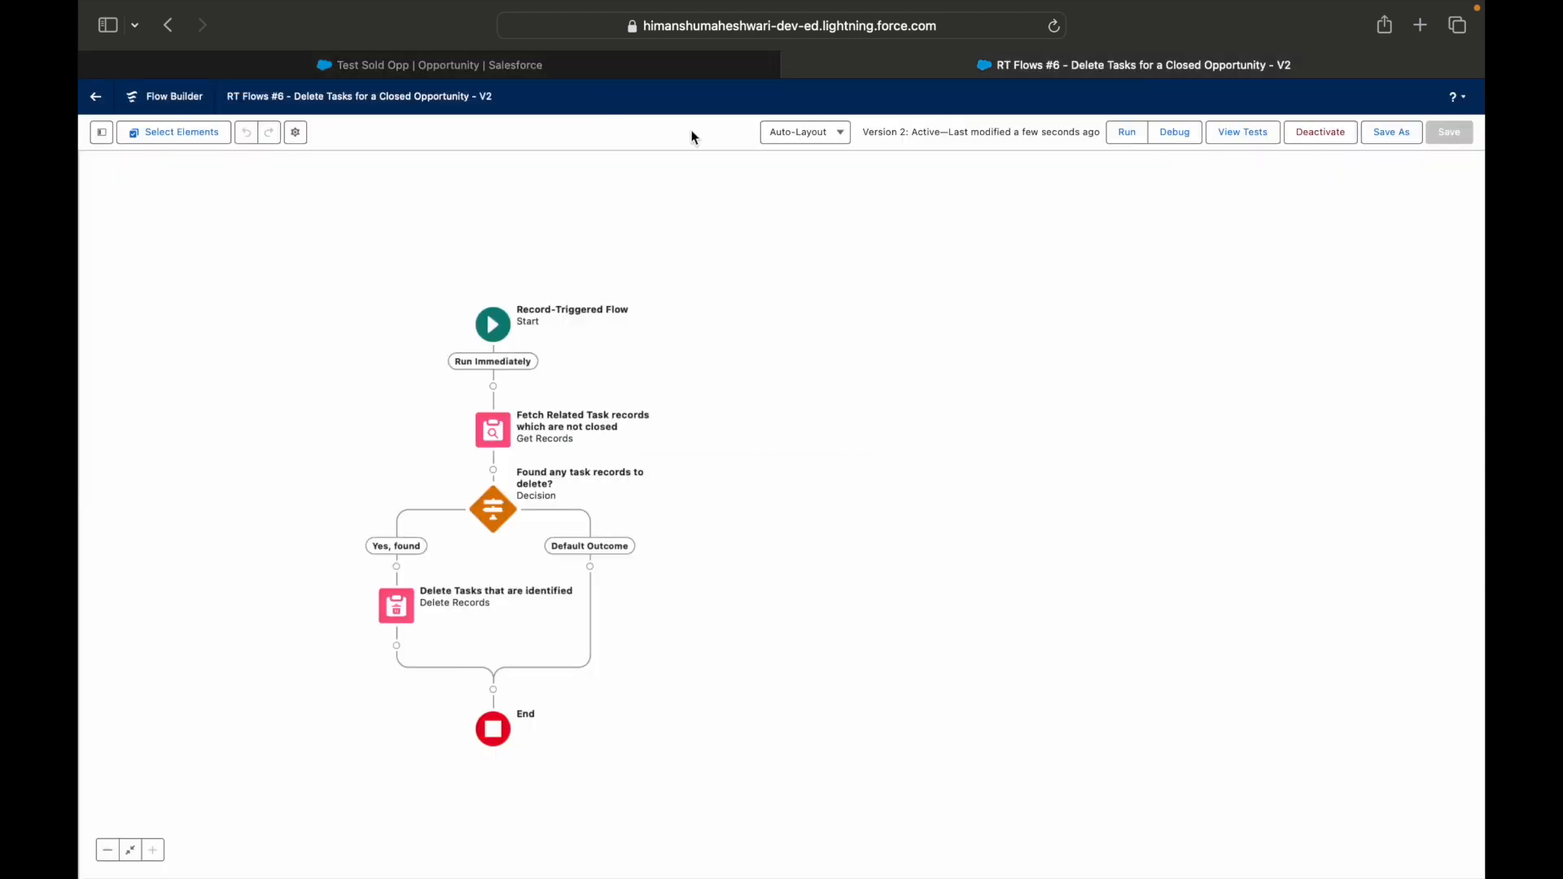
Save Closed Lost as the stage of the Test Sold Opp opportunity and return to the flow's browser tab.
{"action": "left_click", "coordinate": [650, 60]}
{"action": "left_click", "coordinate": [981, 534]}
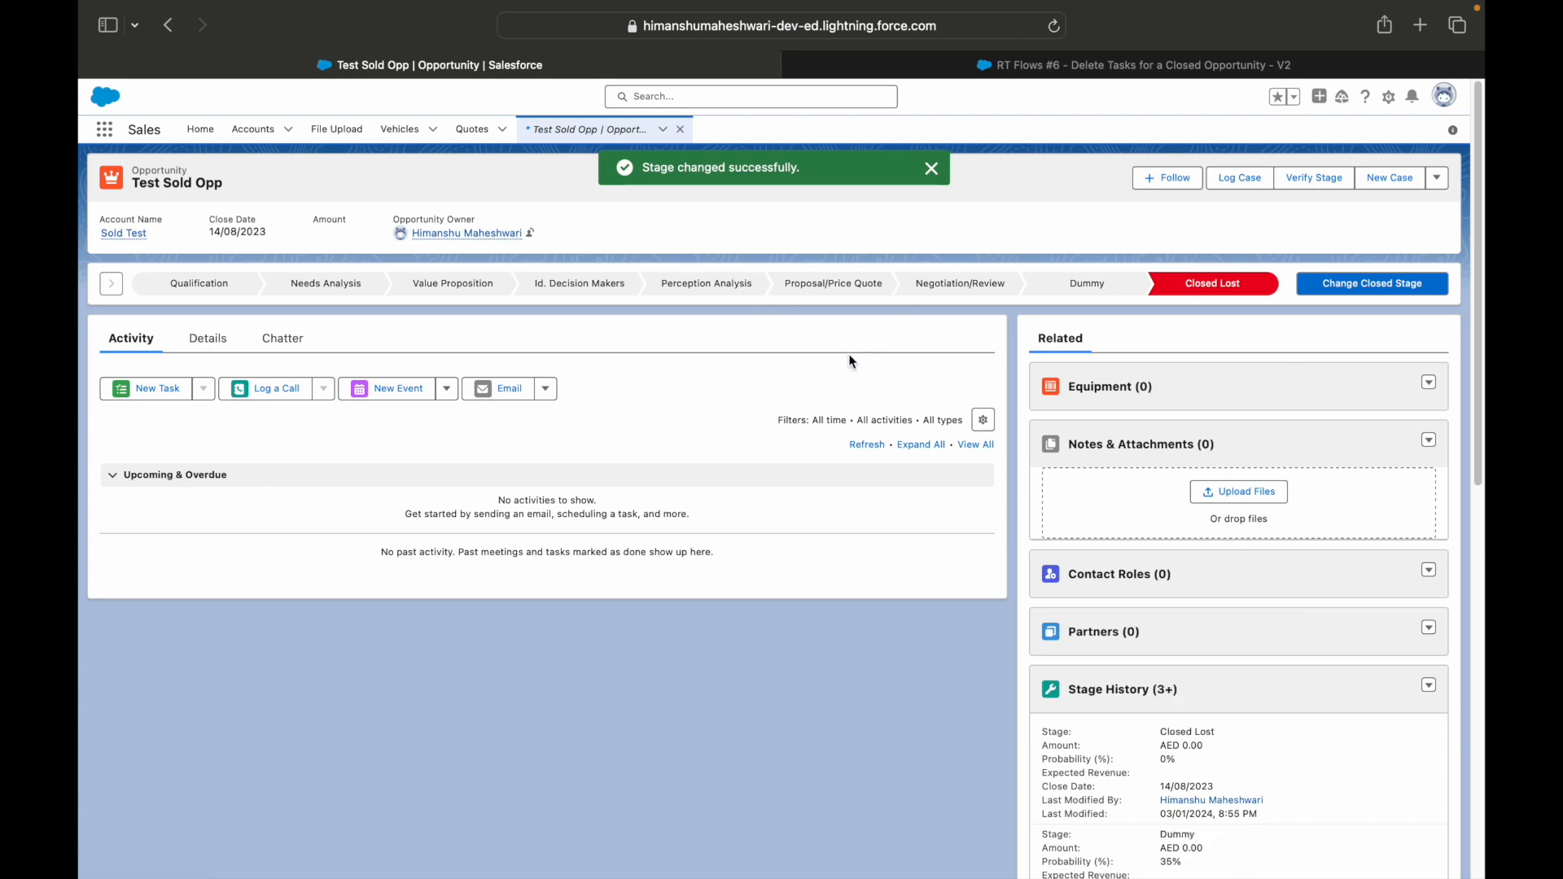
{"action": "left_click", "coordinate": [944, 65]}
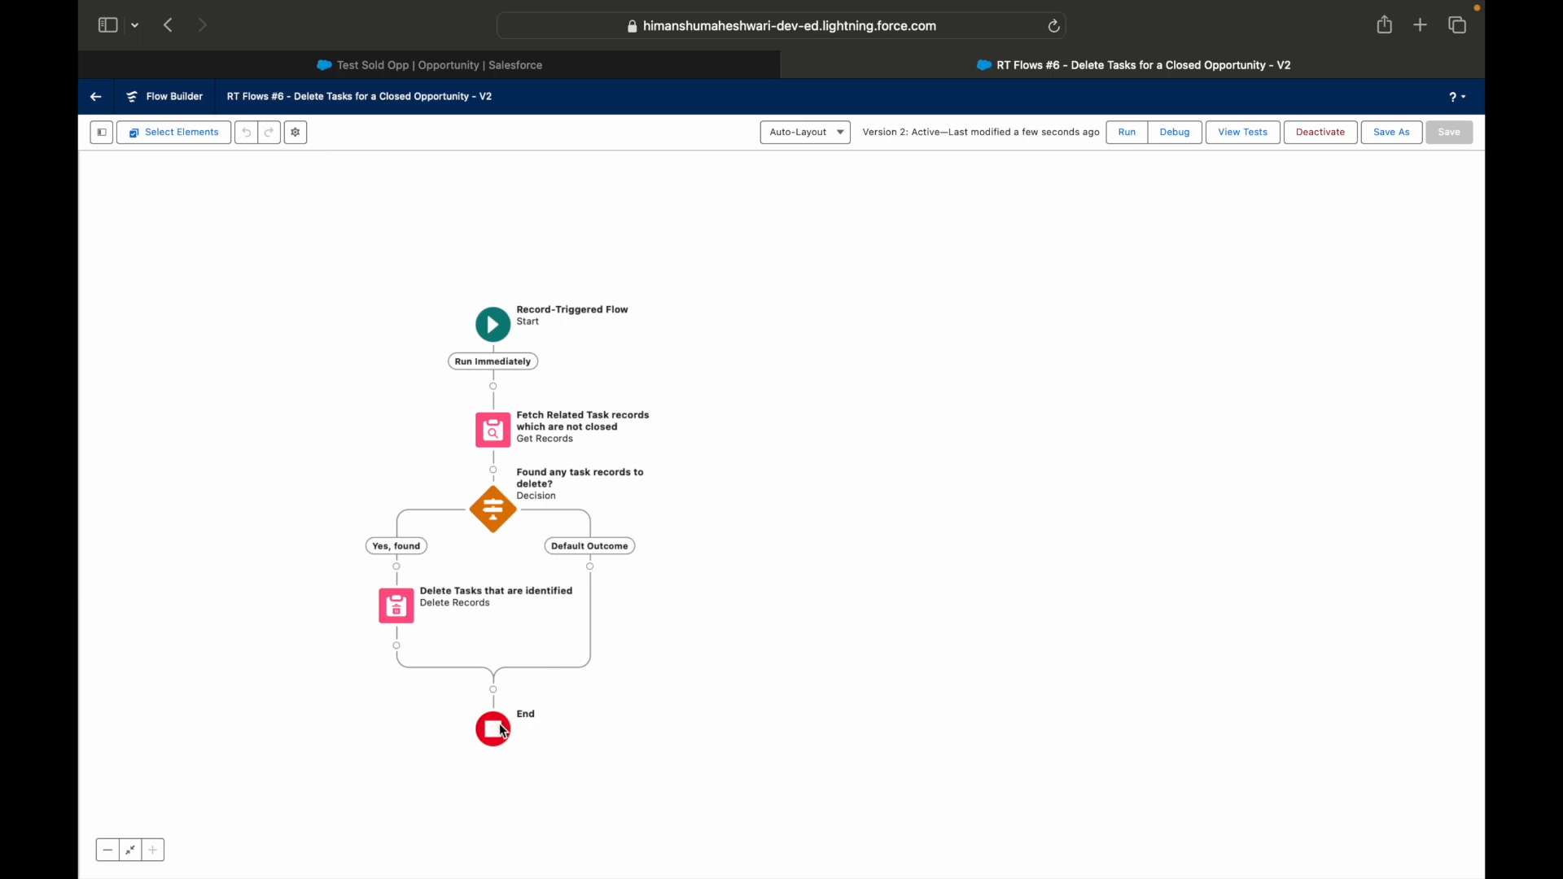
Debug the flow on the Run Immediately path with start condition requirements skipped and Test Sold Opp as the triggering record.
{"action": "left_click", "coordinate": [1175, 132]}
{"action": "left_click", "coordinate": [608, 439]}
{"action": "left_click", "coordinate": [667, 594]}
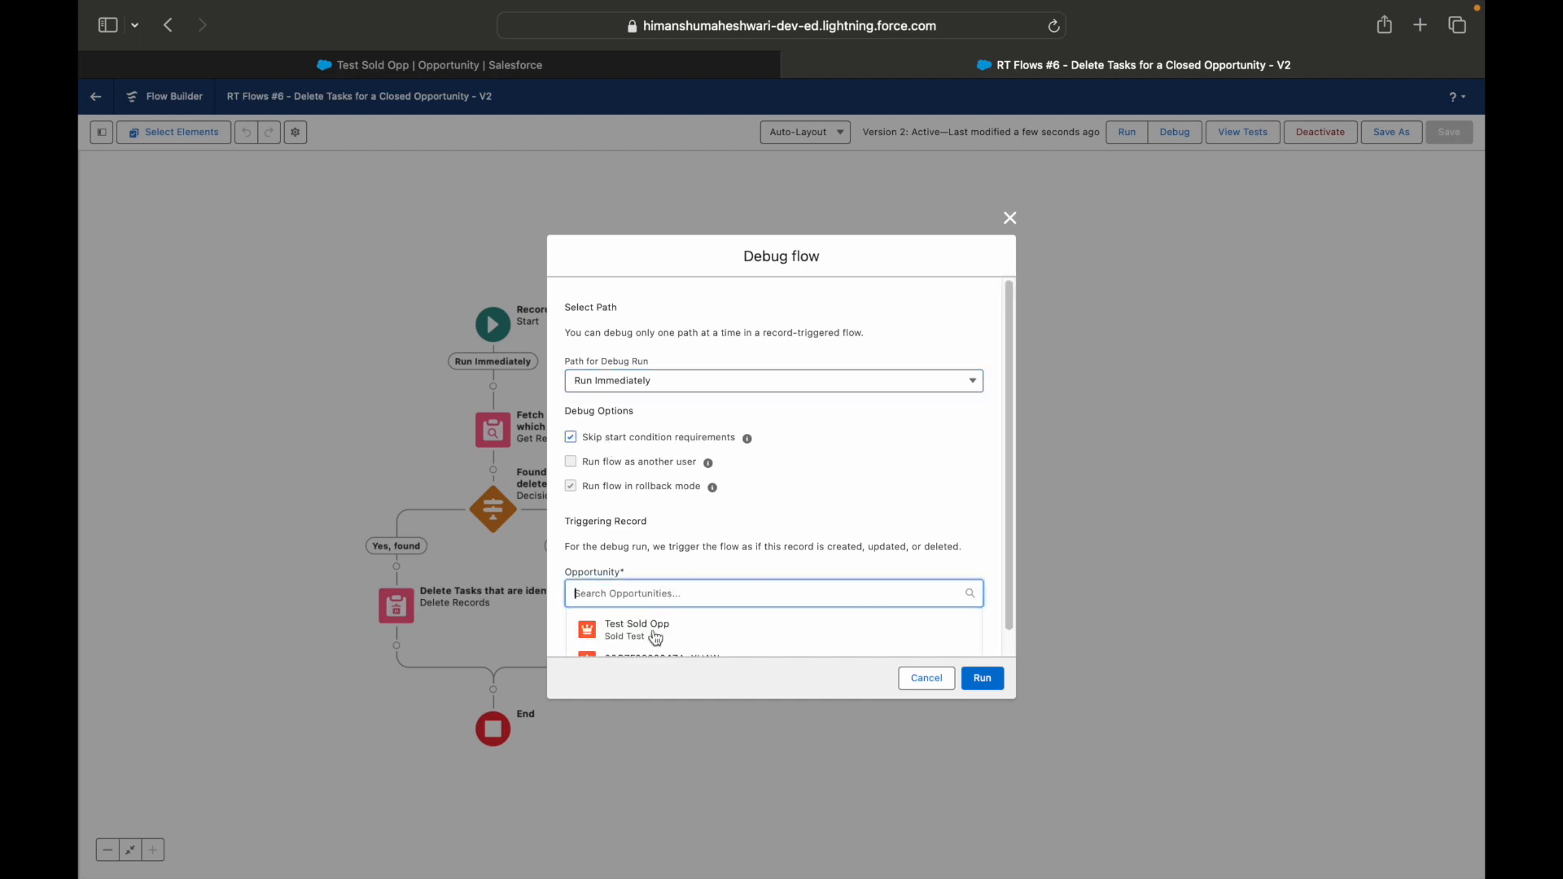
{"action": "left_click", "coordinate": [657, 639]}
{"action": "left_click", "coordinate": [984, 720]}
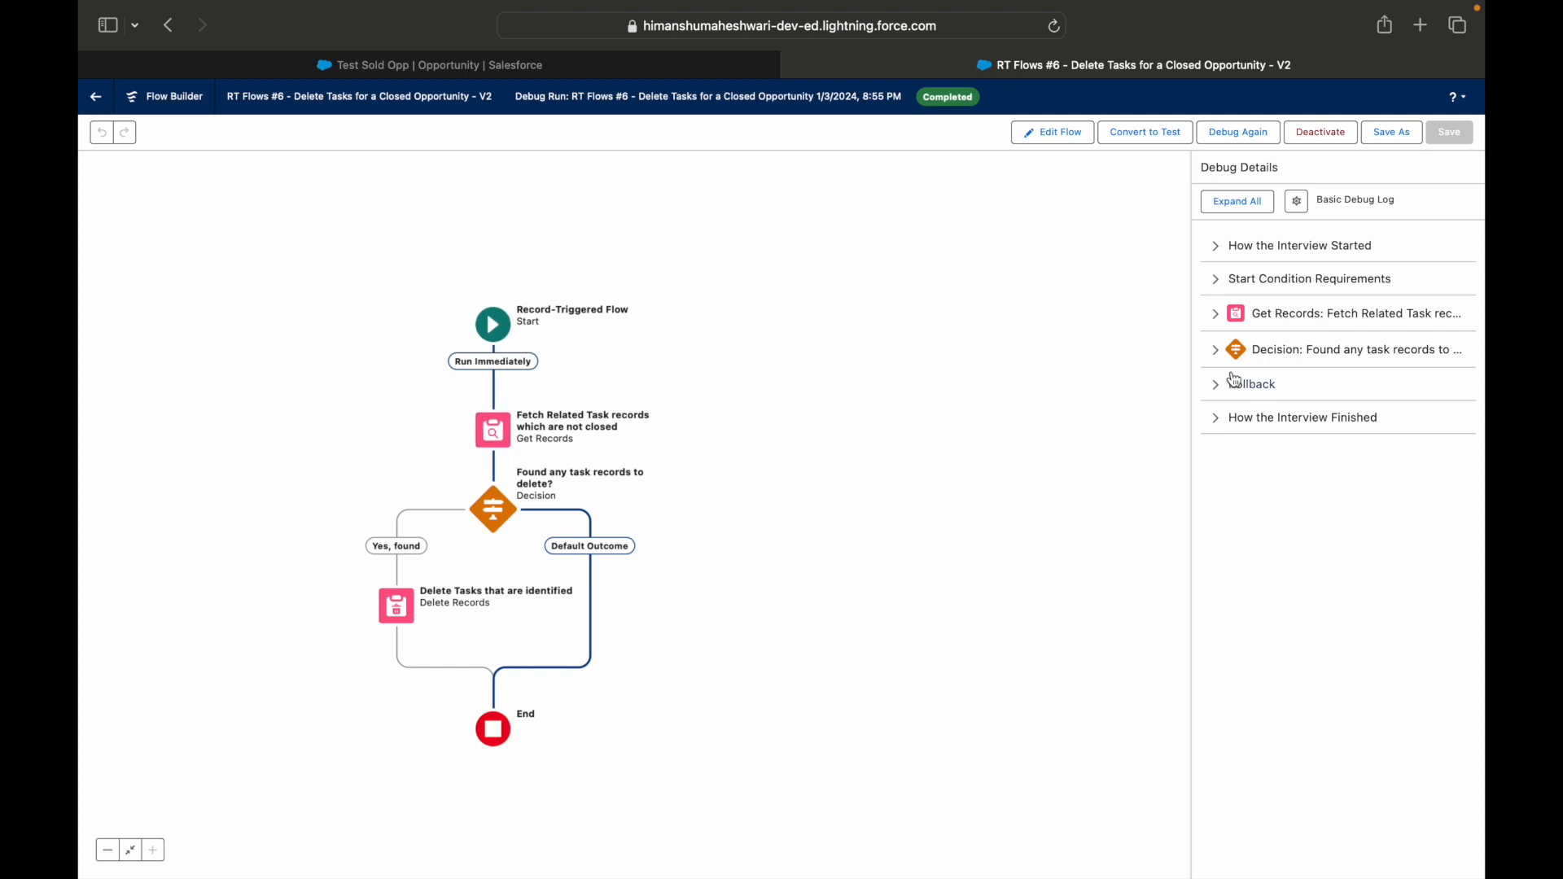
Examine the debug details of the Get Records and Decision elements, and return to editing the flow.
{"action": "left_click", "coordinate": [1218, 316]}
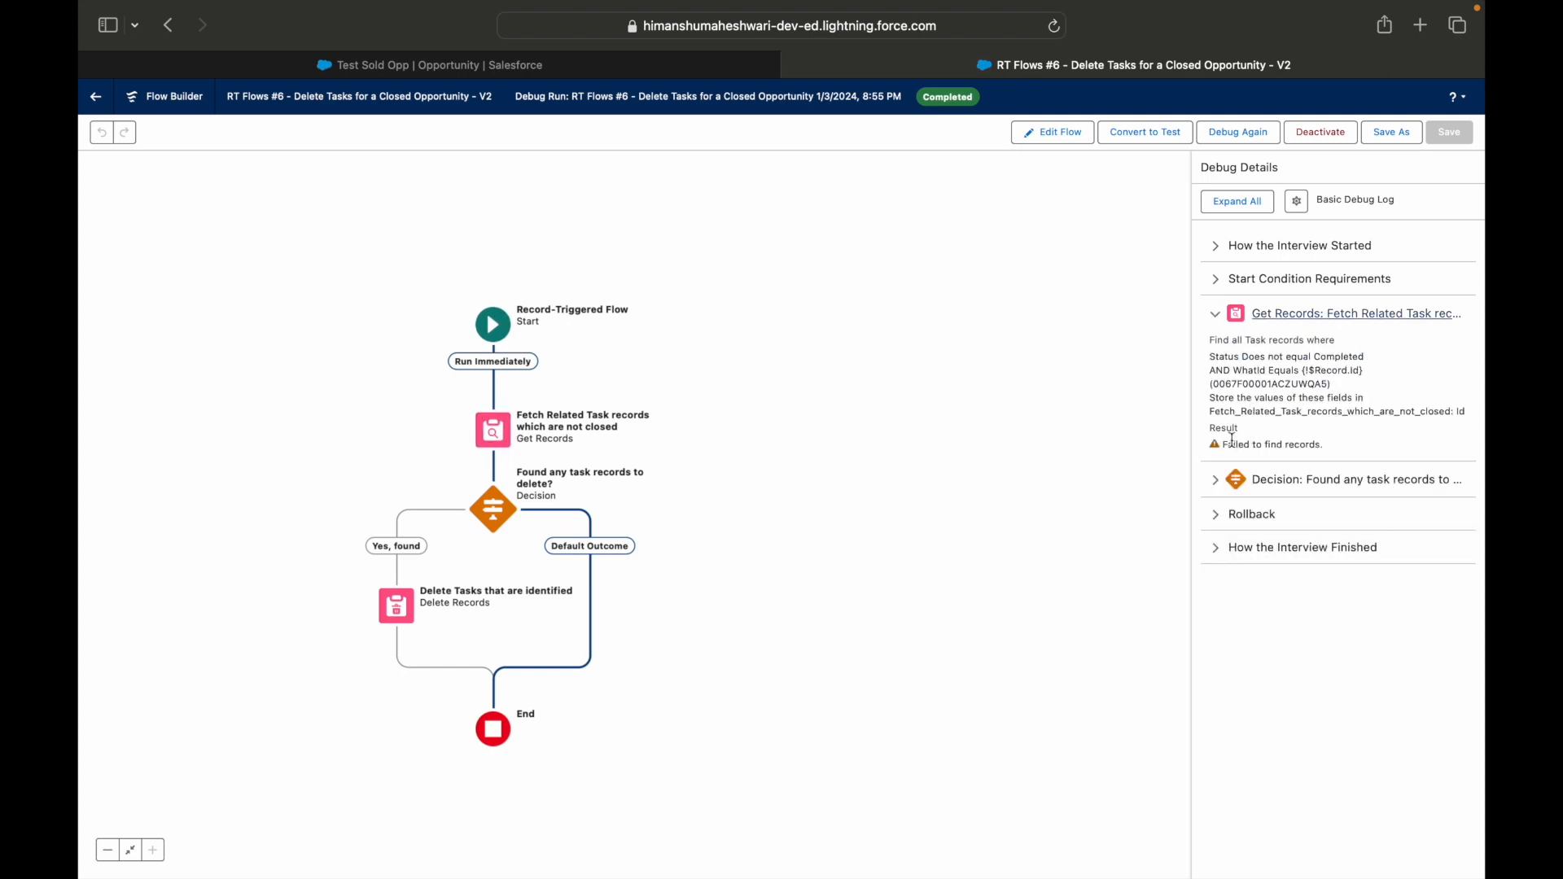
{"action": "left_click", "coordinate": [1217, 480]}
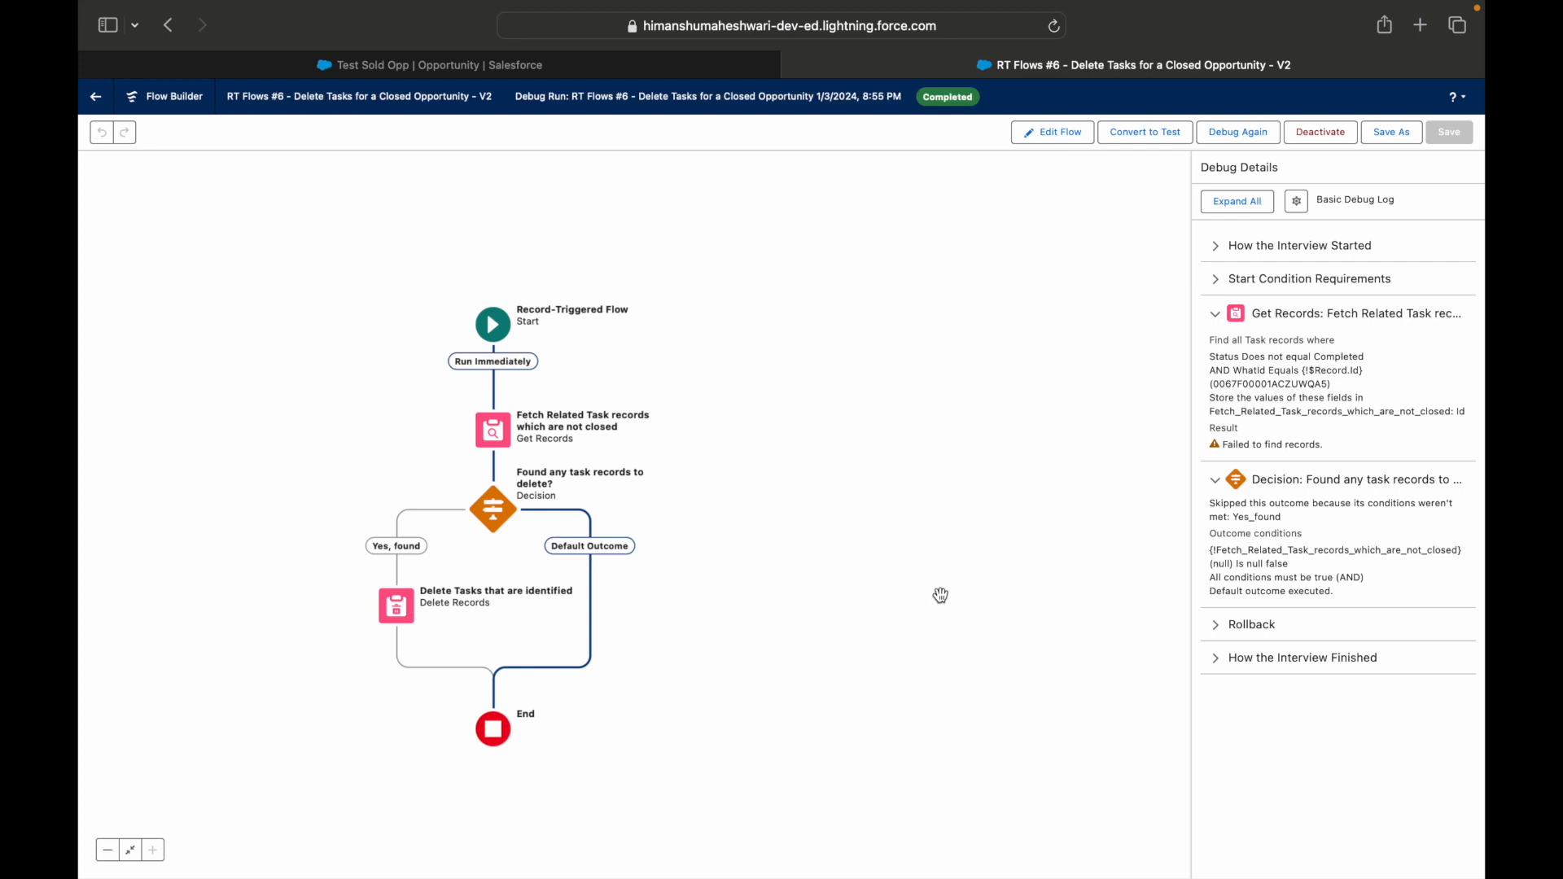
{"action": "left_click", "coordinate": [1049, 133]}
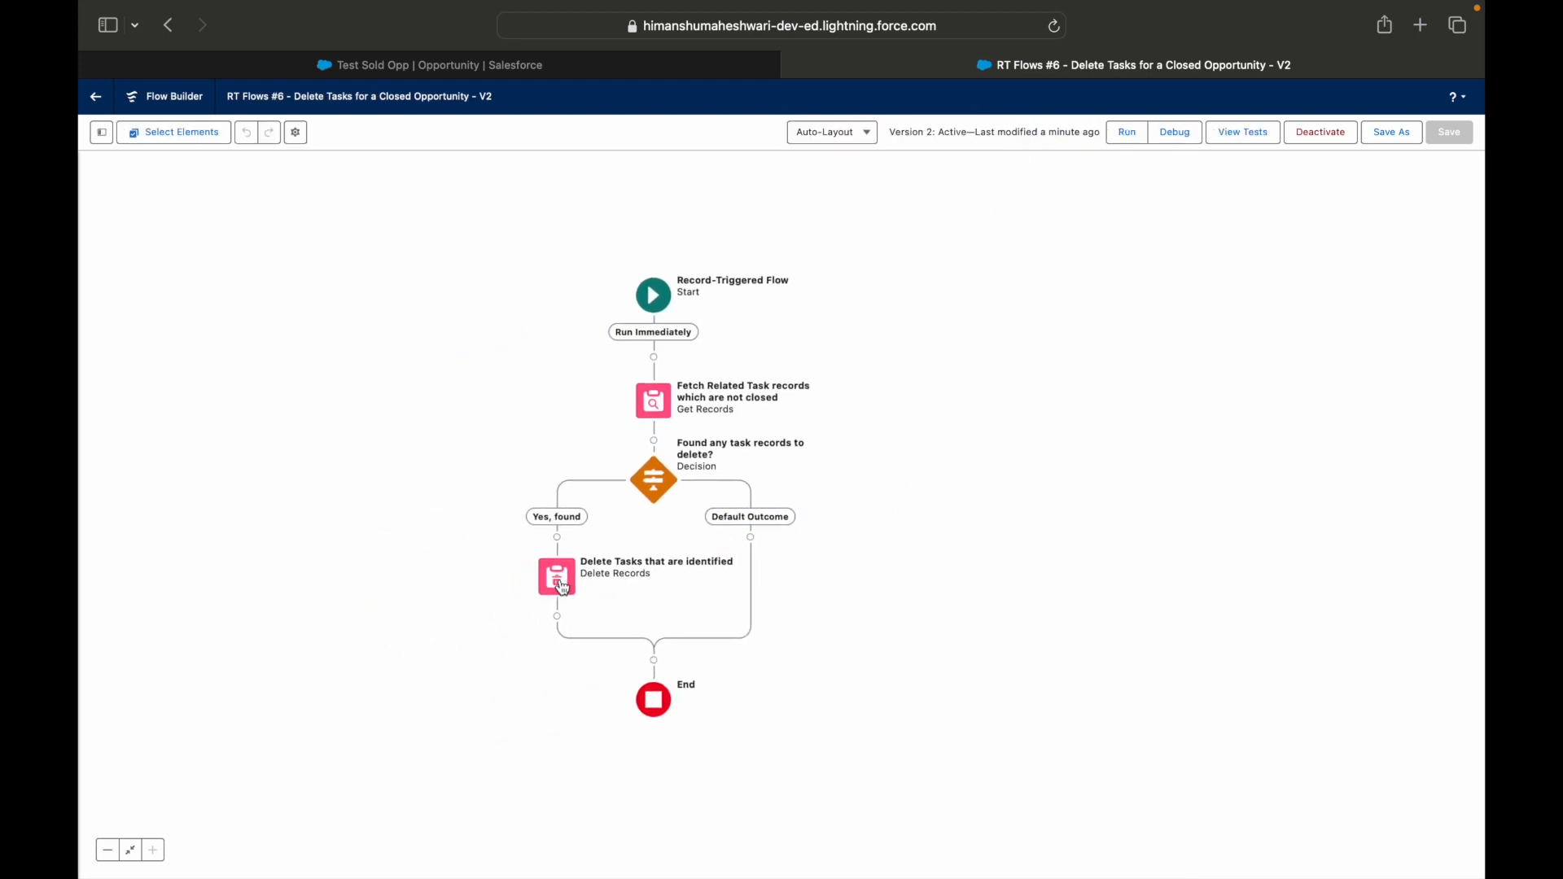
Add a fault path to the "Delete Tasks that are identified" element.
{"action": "left_click", "coordinate": [562, 588]}
{"action": "left_click", "coordinate": [514, 714]}
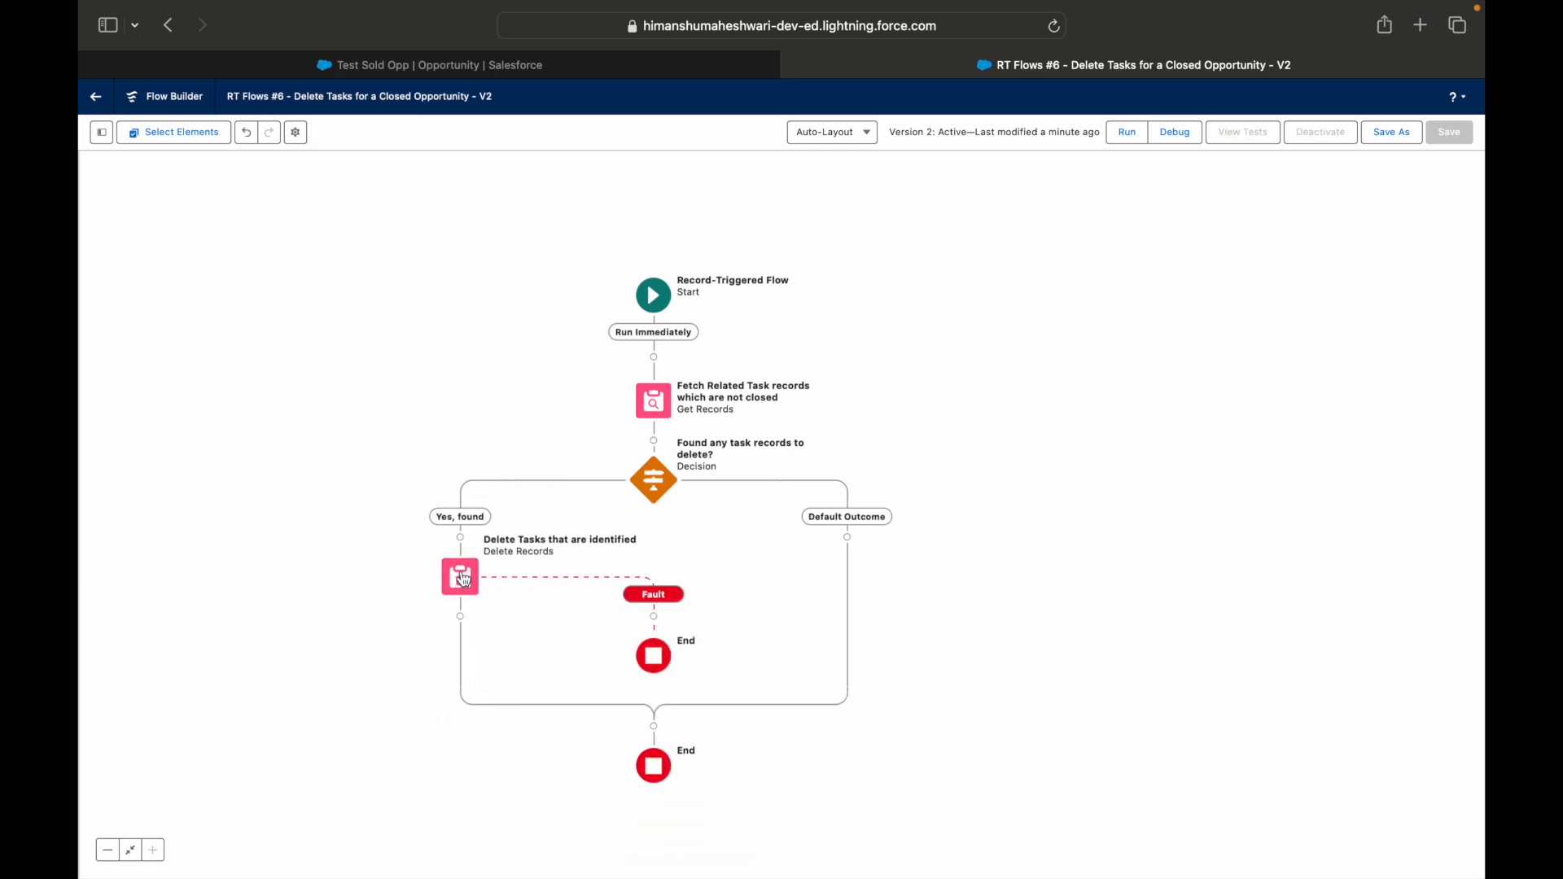
Try out a Custom Error element on the fault path of the Delete Records element, and delete it again.
{"action": "left_click", "coordinate": [655, 617]}
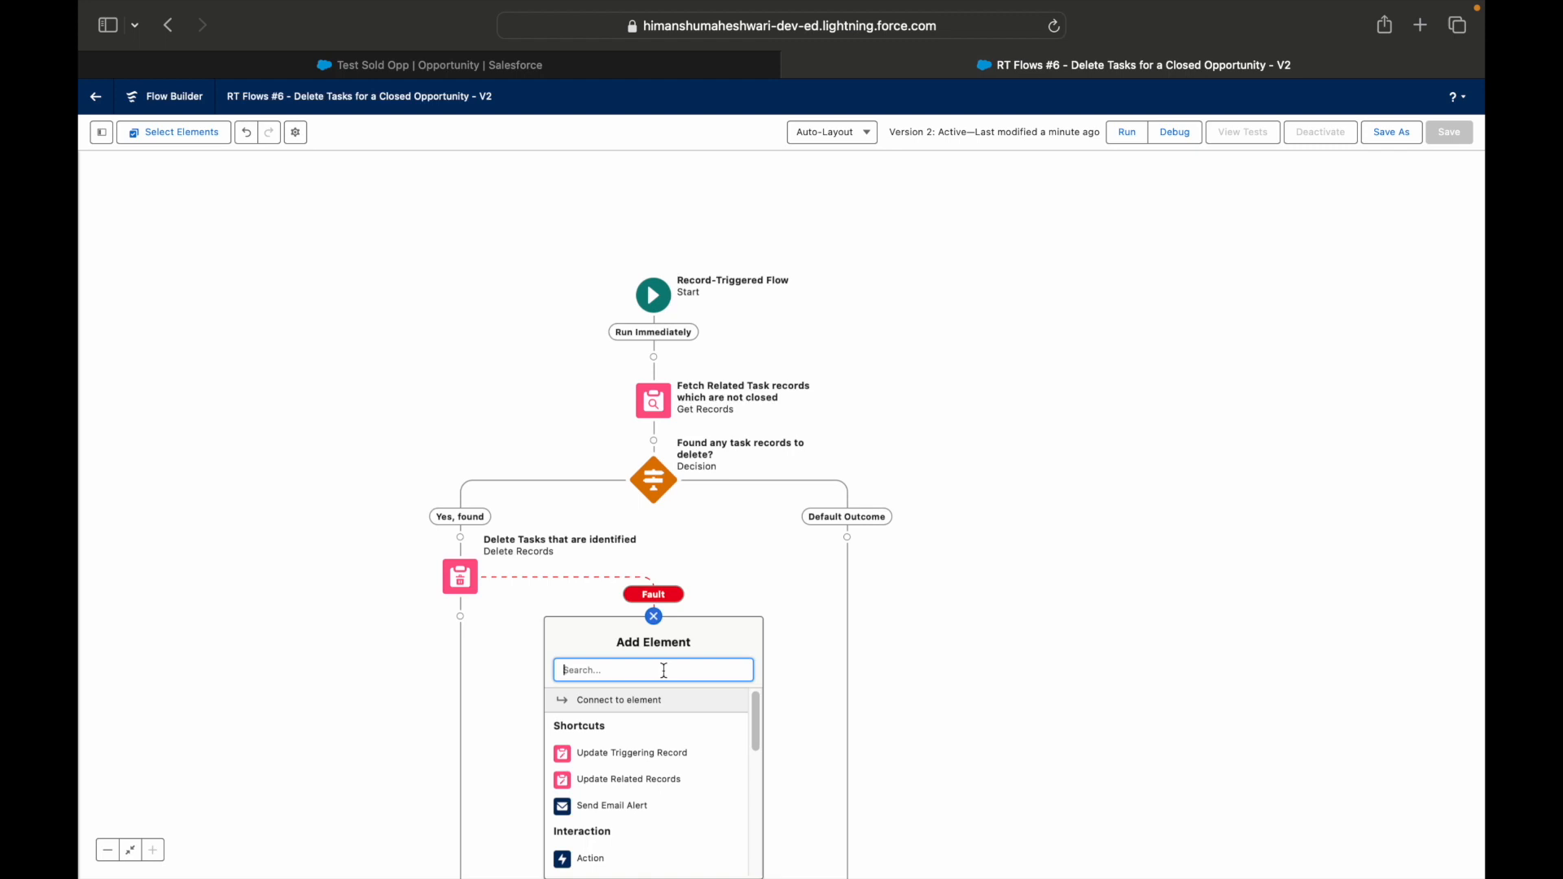
{"action": "type", "text": "Err"}
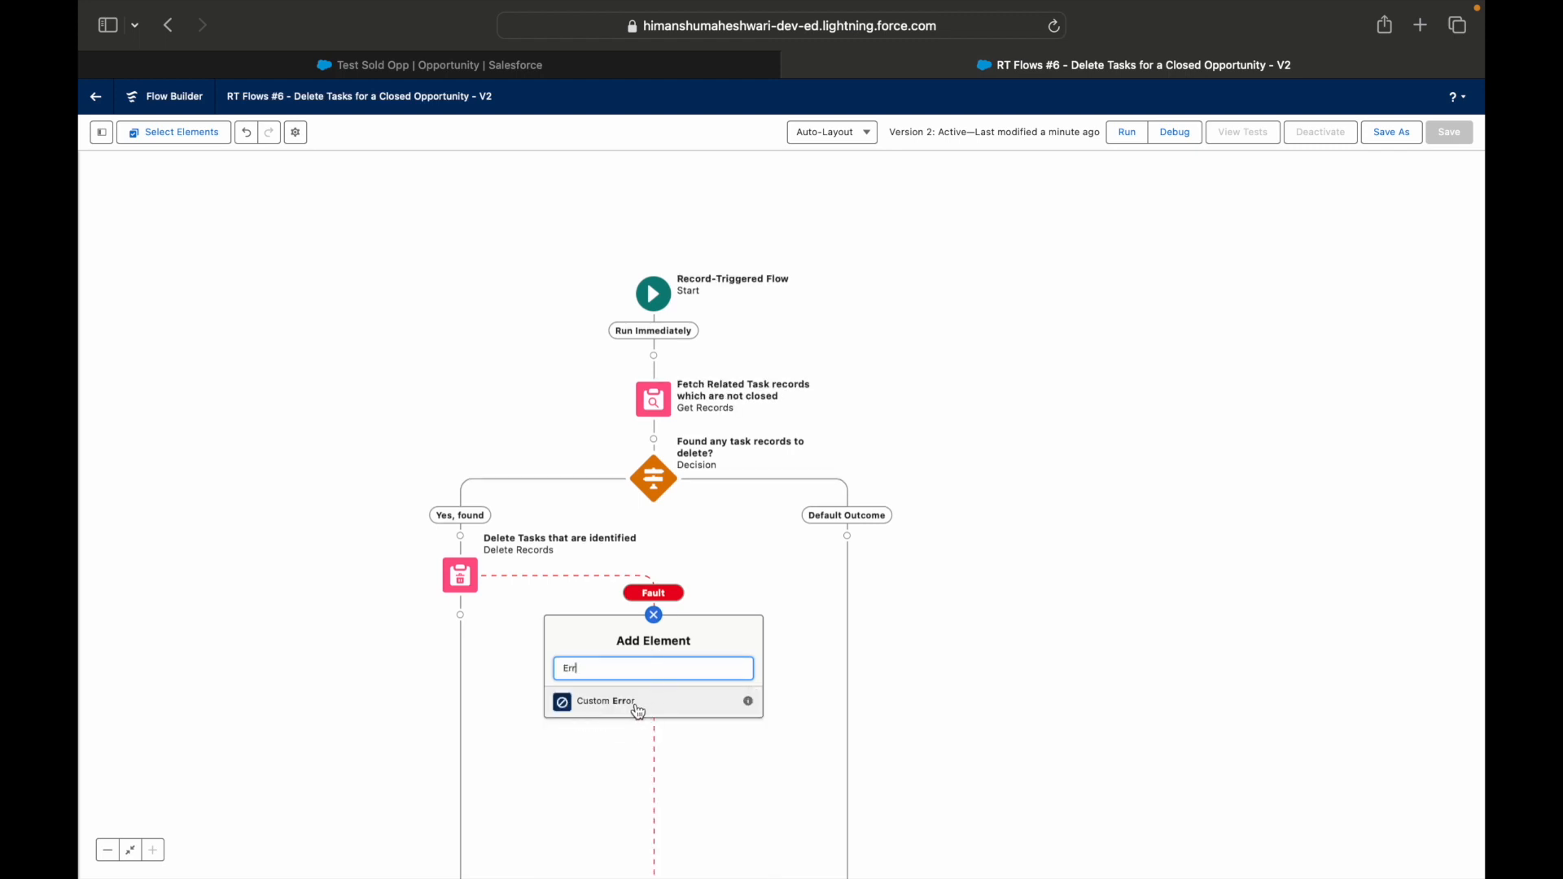
{"action": "left_click", "coordinate": [639, 705]}
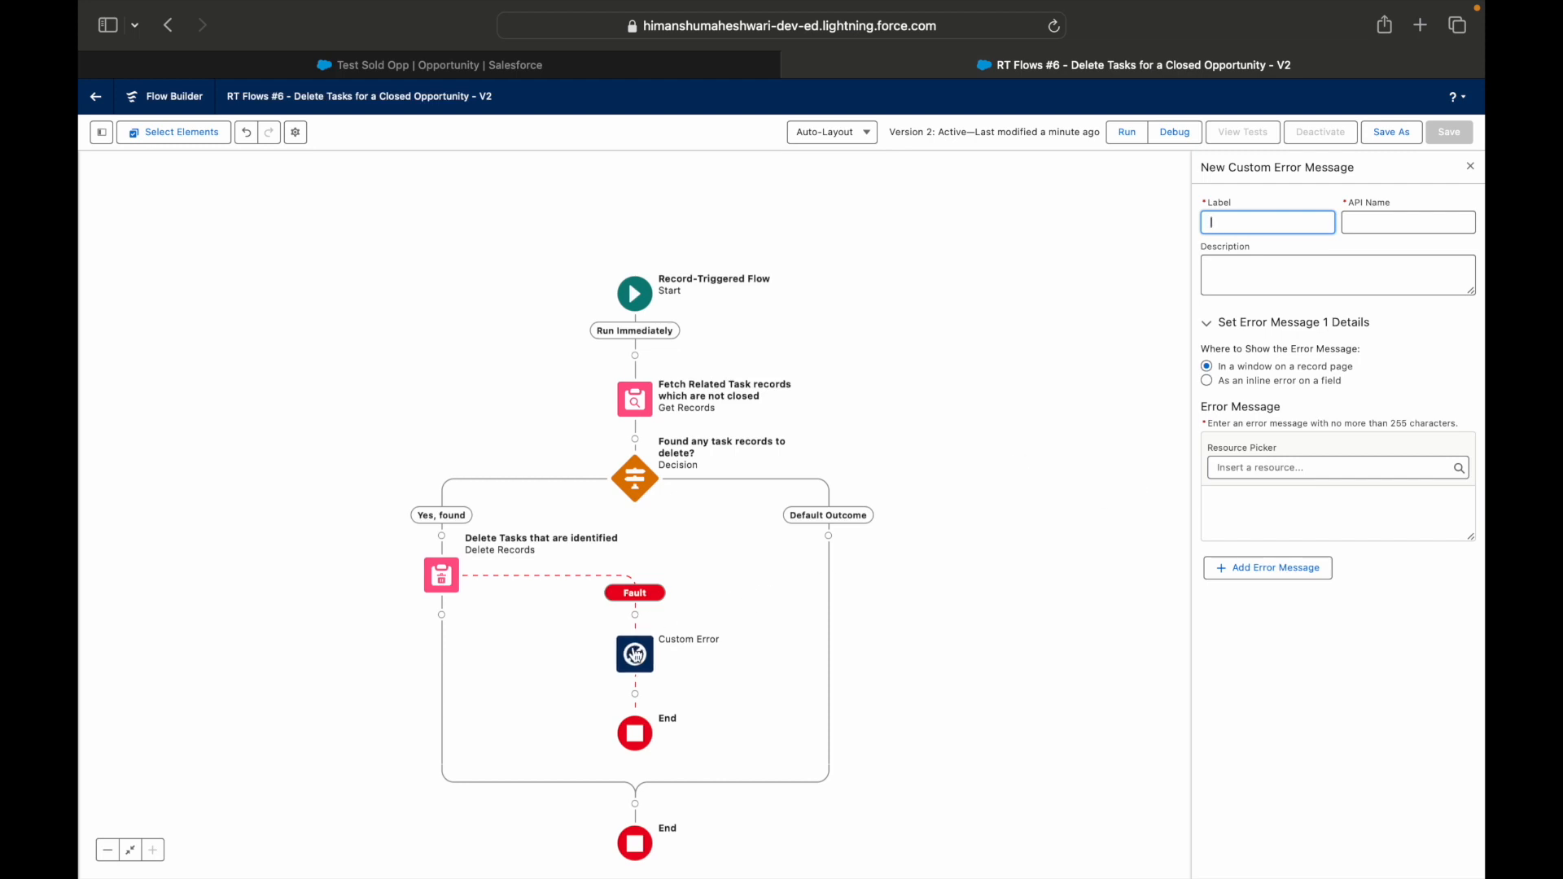
{"action": "left_click", "coordinate": [636, 654]}
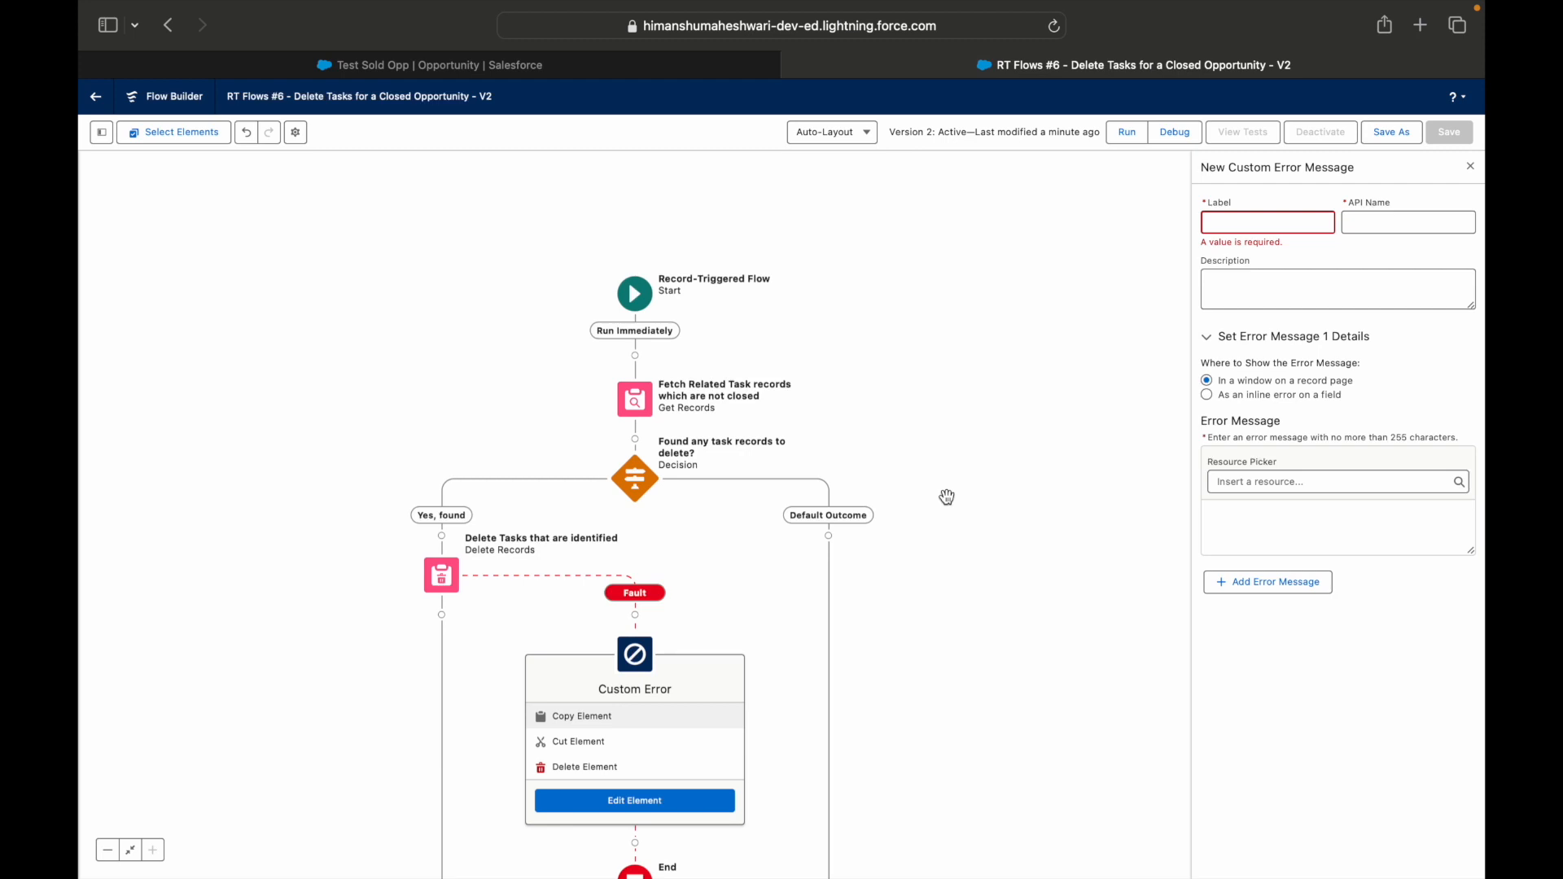
{"action": "left_click", "coordinate": [606, 767]}
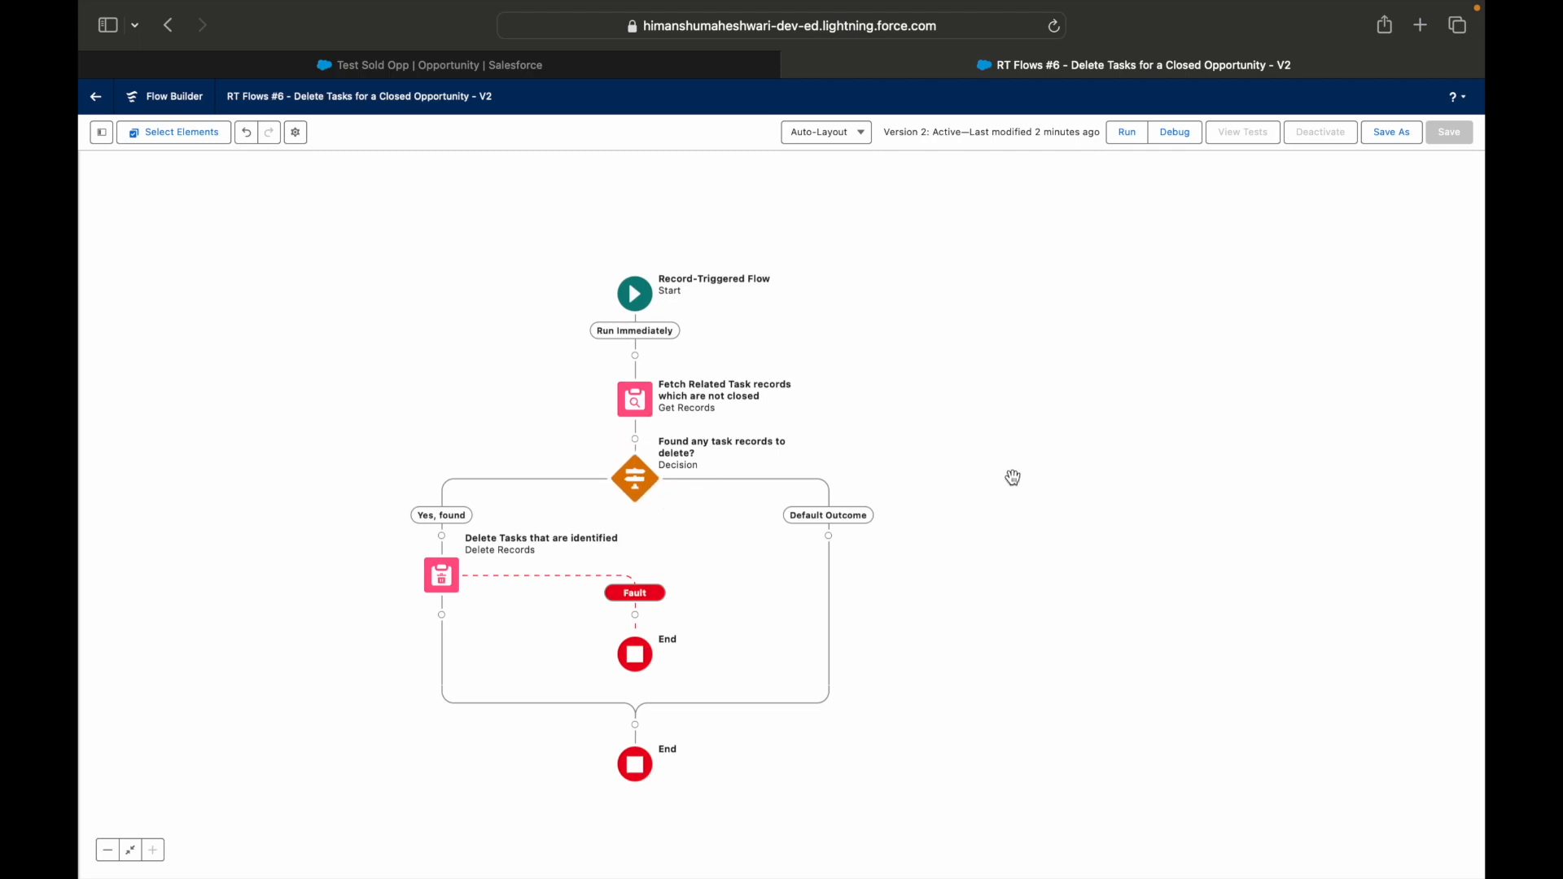
Switch to the Keynote presentation to view the Use Case 6 slide.
{"action": "key", "text": "ctrl+Left"}
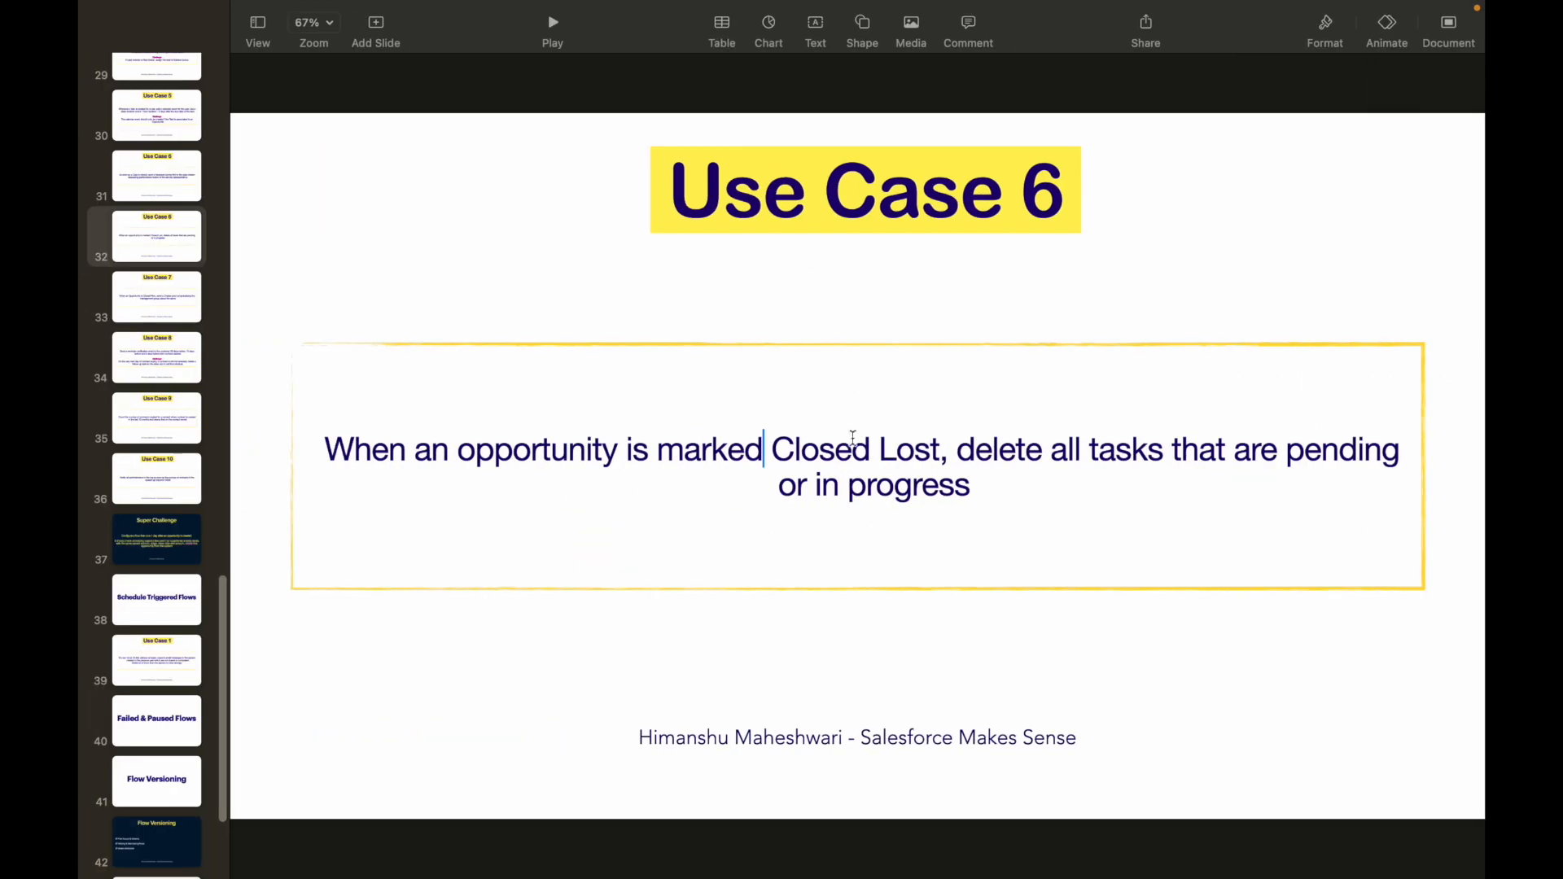